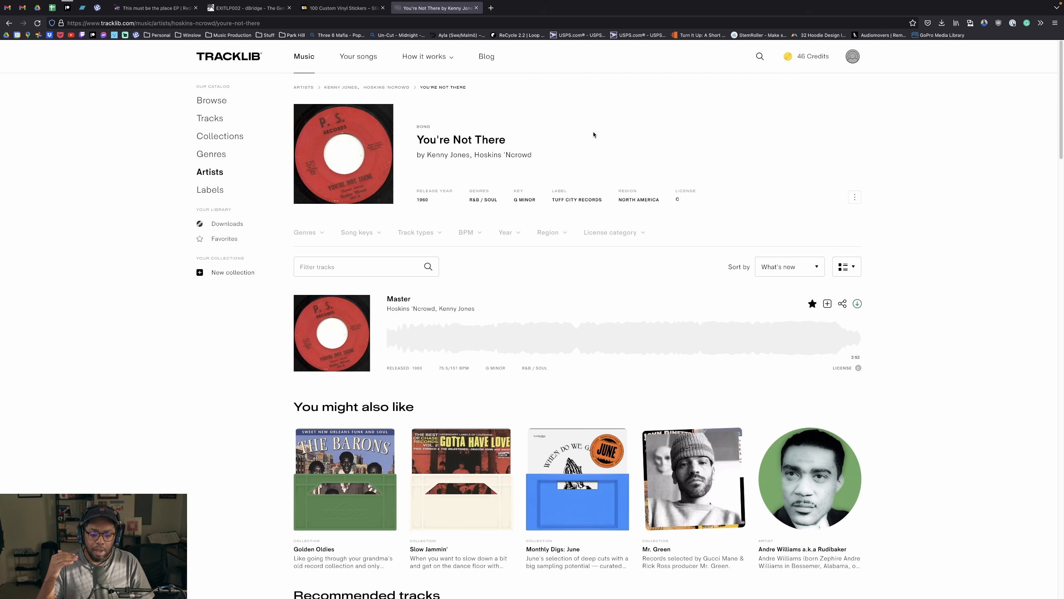
# Step: Look over the "You're Not There" page on Tracklib and preview the opening section of its Master track
pyautogui.scroll(-8, 551, 165)
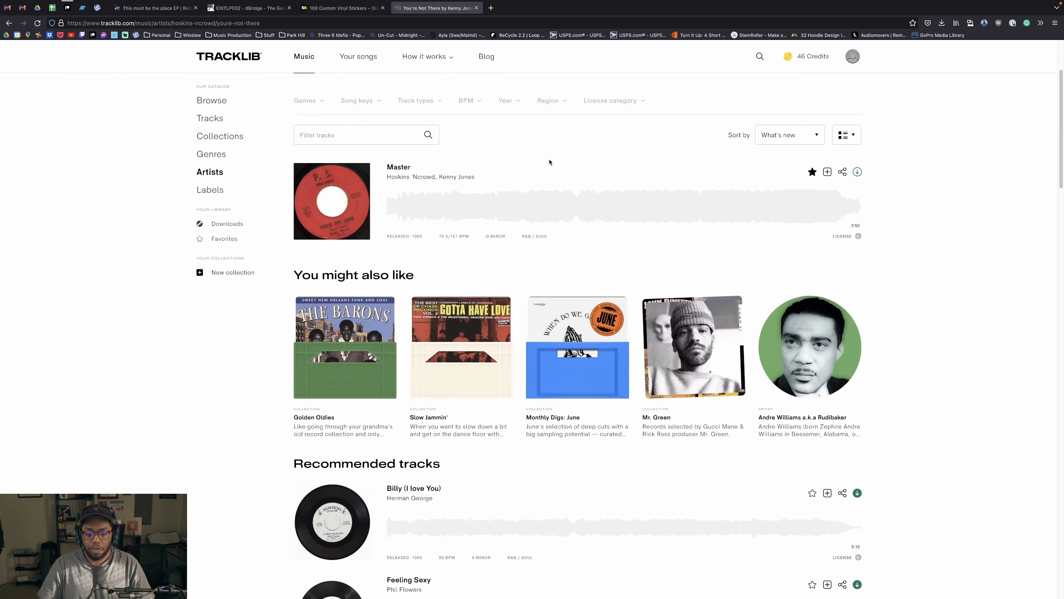
pyautogui.scroll(-3, 550, 162)
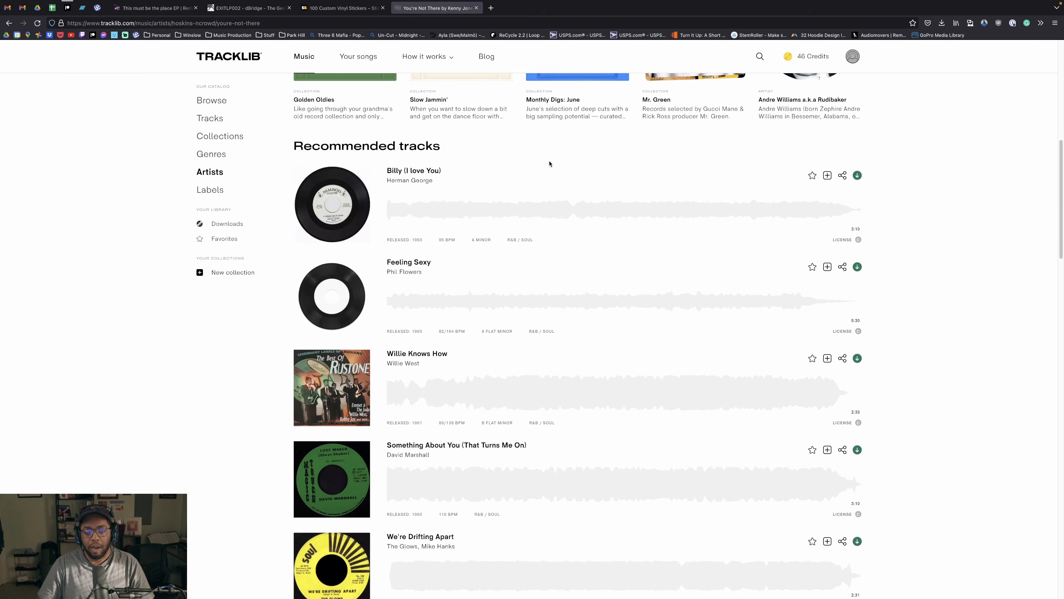
pyautogui.scroll(10, 549, 164)
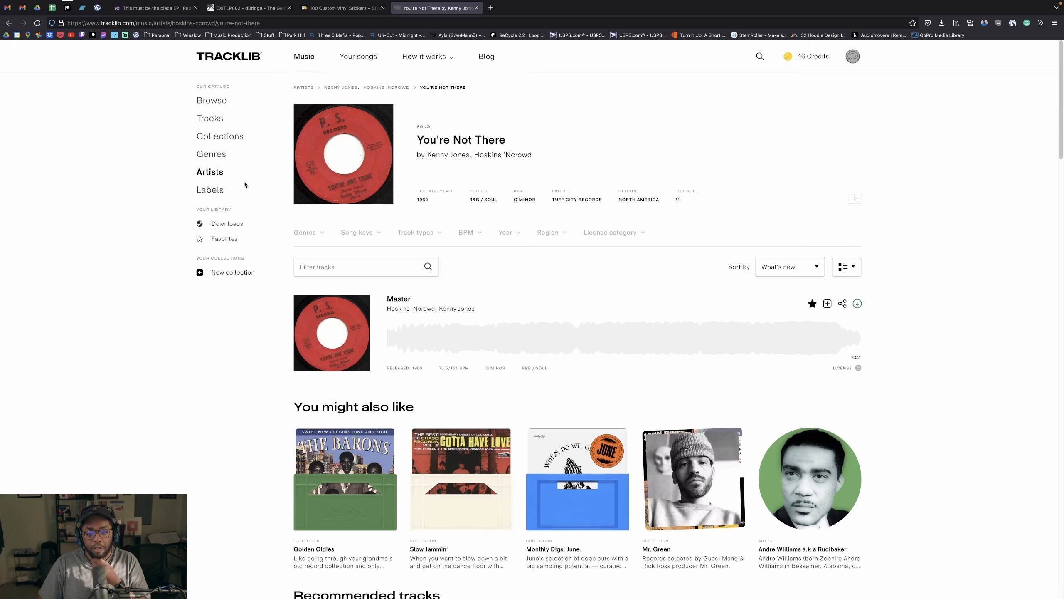
pyautogui.moveTo(333, 333)
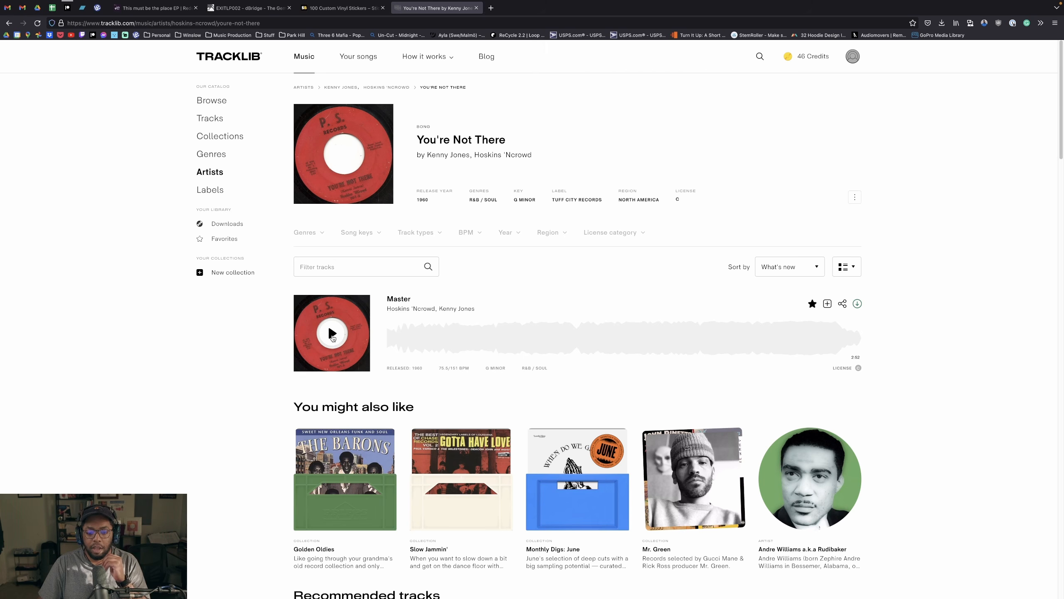
pyautogui.click(332, 334)
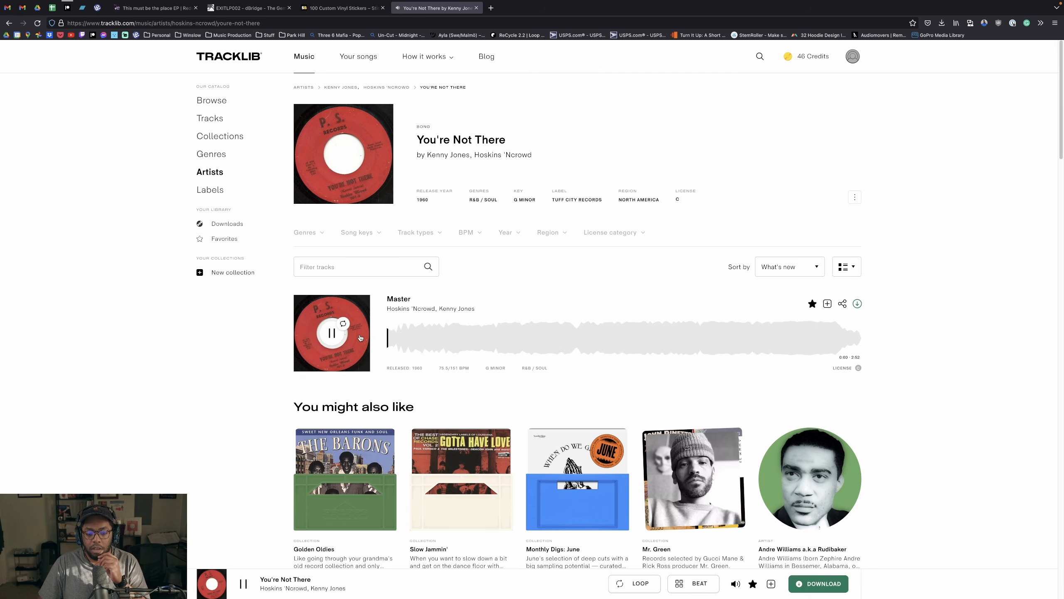
pyautogui.click(448, 334)
pyautogui.click(414, 333)
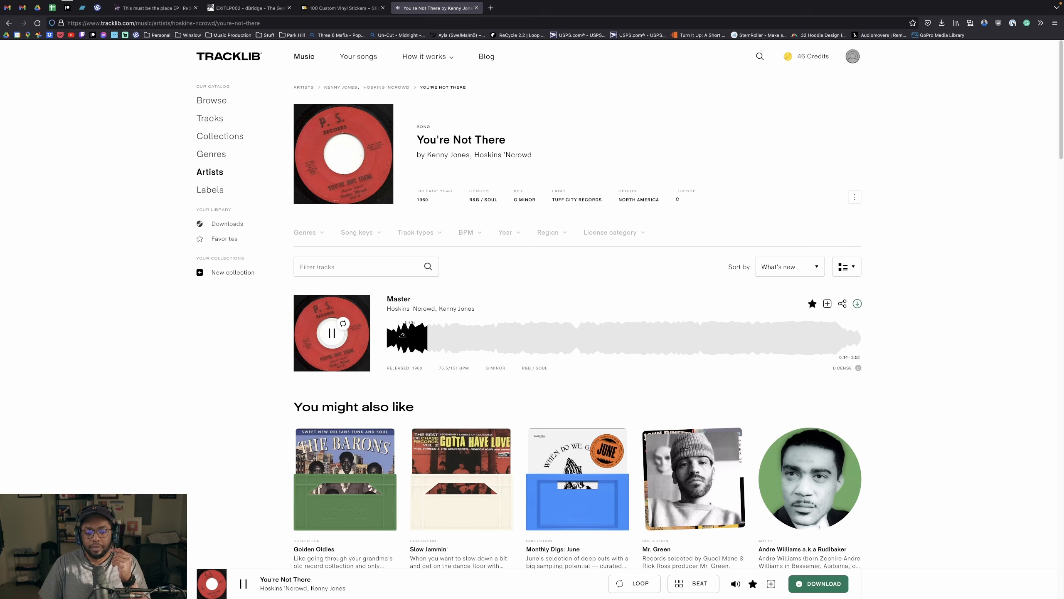
pyautogui.click(333, 338)
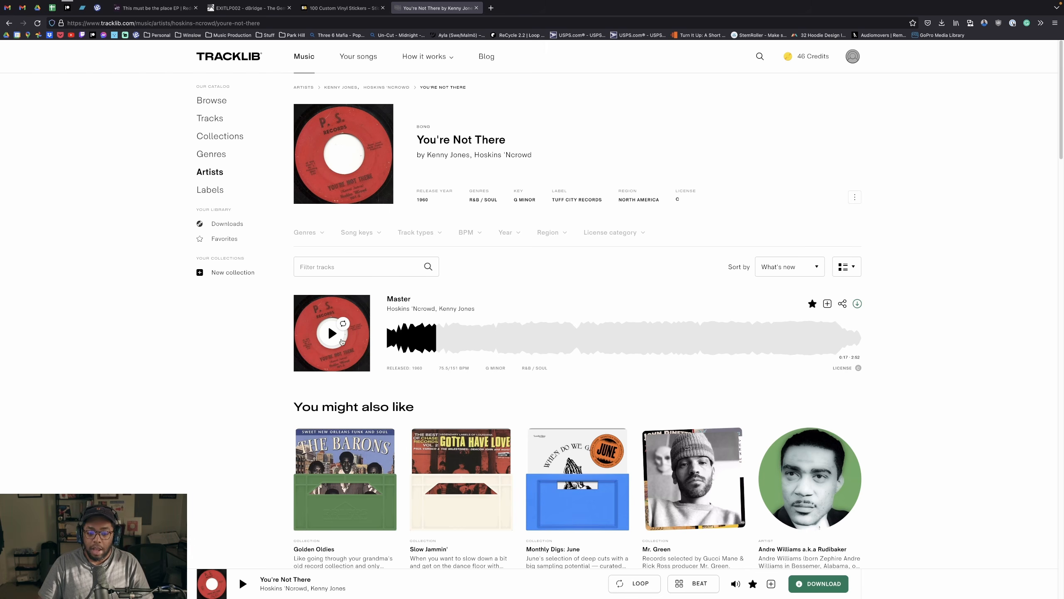
pyautogui.click(332, 334)
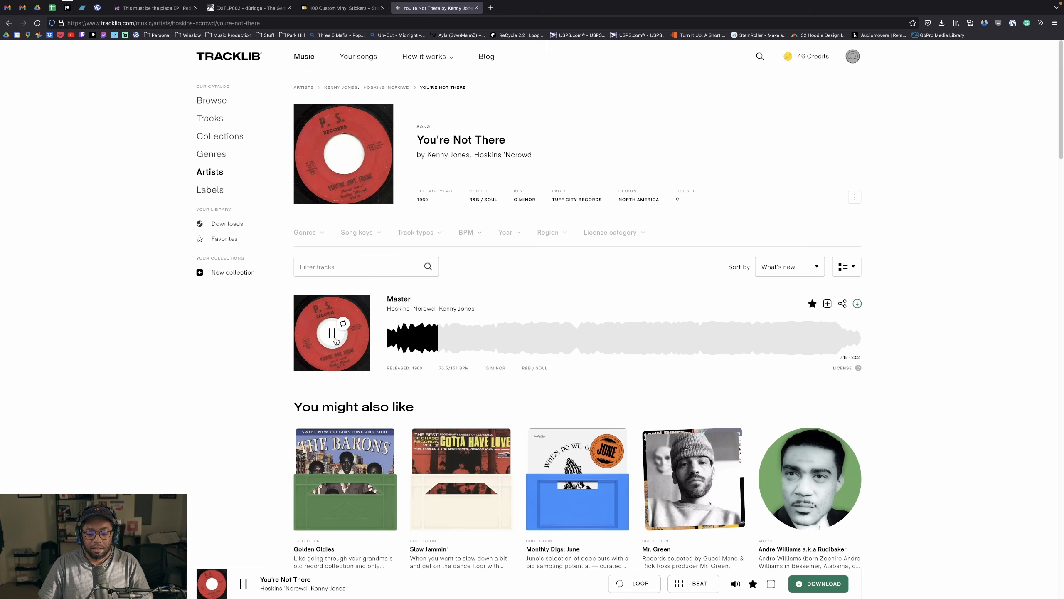
pyautogui.click(335, 340)
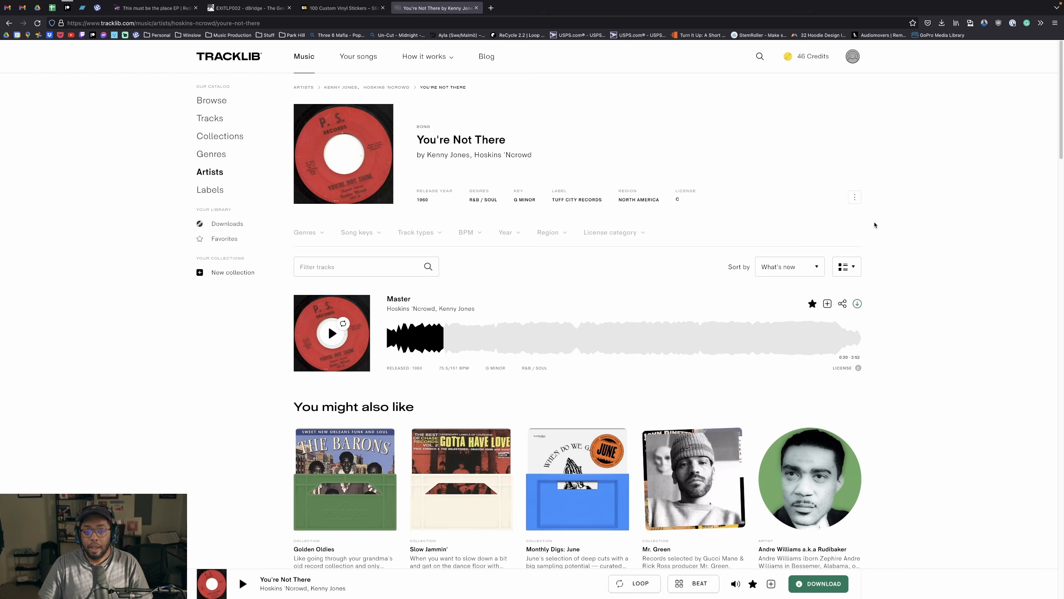
# Step: Switch to Studio One, audition the uncut sample event at bar 300 and inspect its transpose and tune settings
pyautogui.hotkey('ctrl', 'Left')
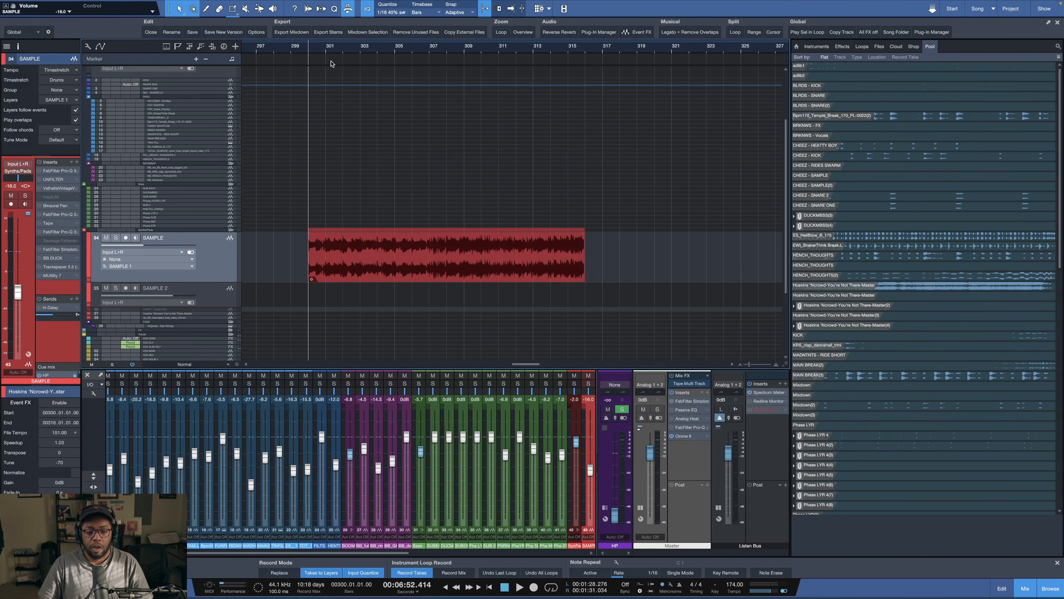
pyautogui.press('space')
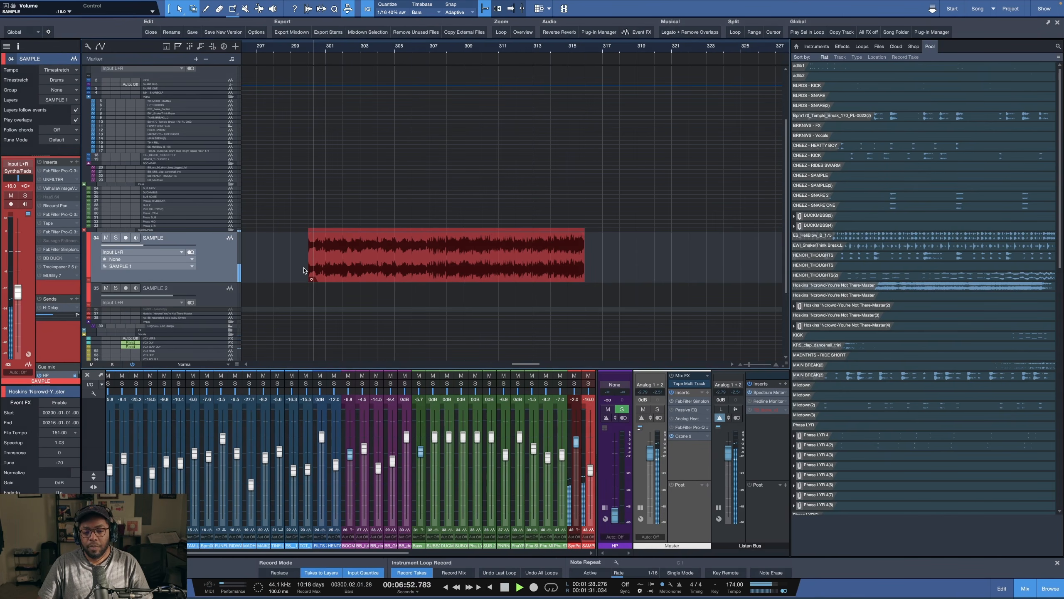
pyautogui.press('space')
pyautogui.rightClick(340, 278)
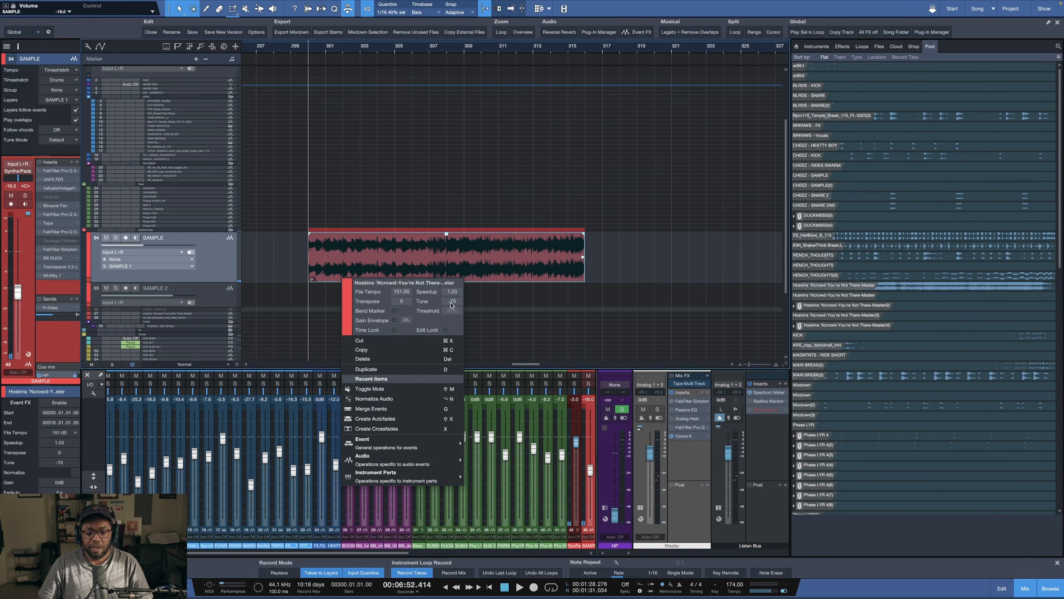
pyautogui.click(284, 269)
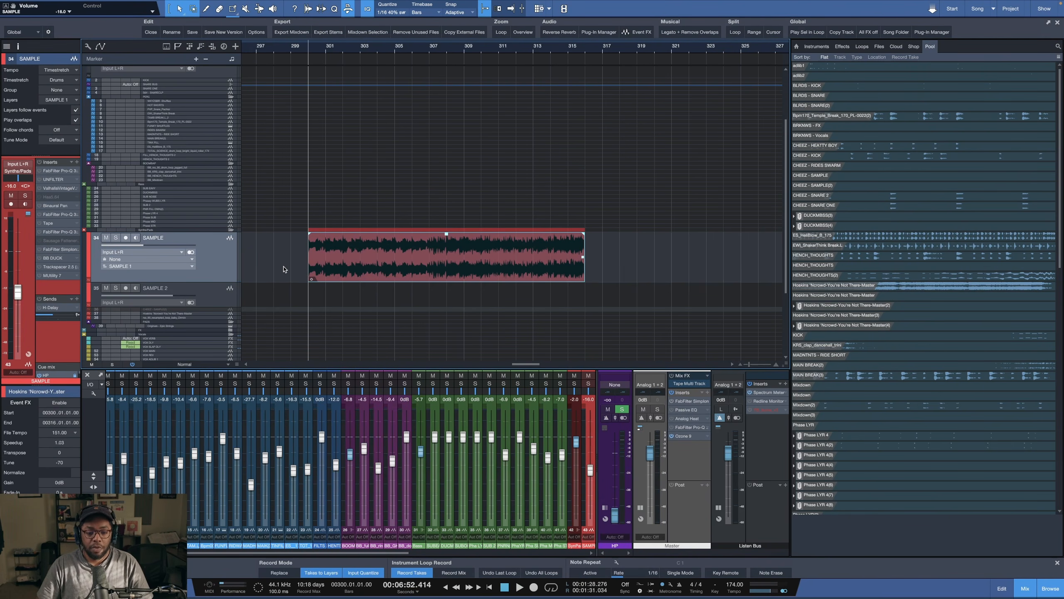
# Step: Play the uncut sample from bar 300 while surveying the chopped events earlier on the SAMPLE track
pyautogui.moveTo(319, 48)
pyautogui.mouseDown()
pyautogui.moveTo(342, 46)
pyautogui.moveTo(325, 51)
pyautogui.mouseUp()
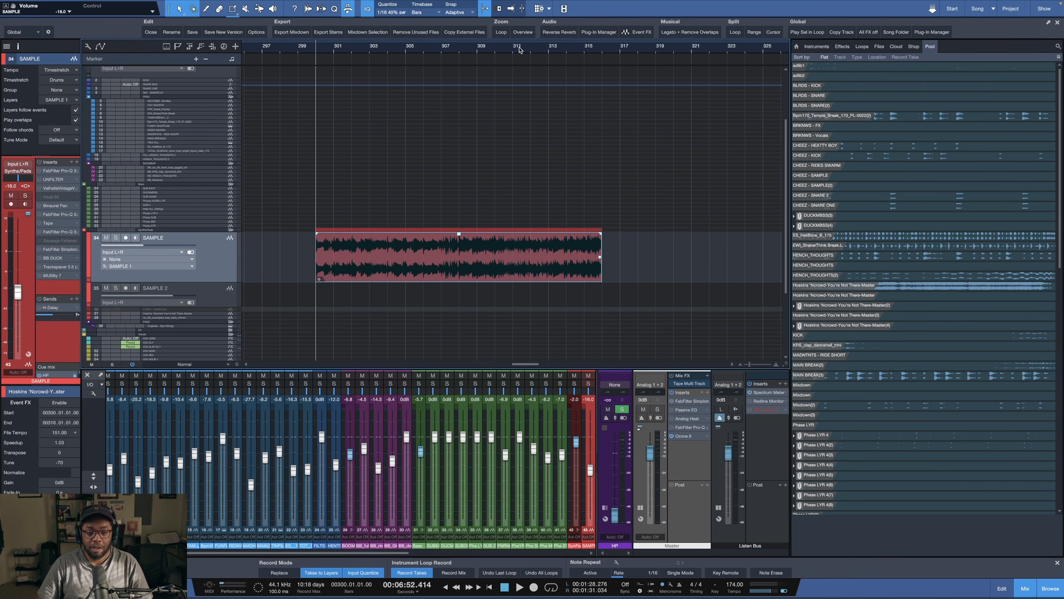
pyautogui.scroll(-4, 531, 51)
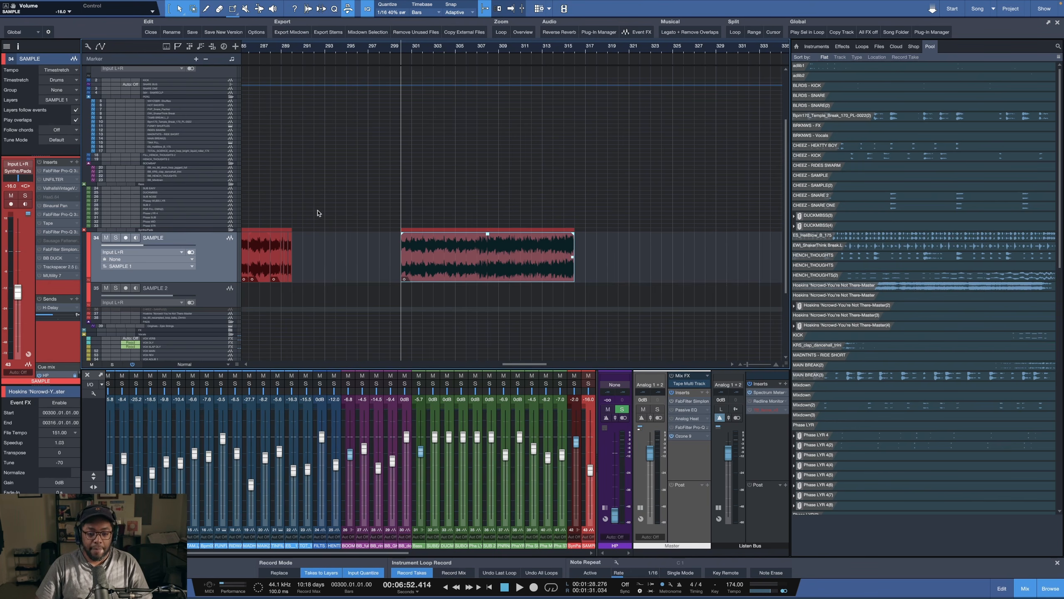
pyautogui.press('space')
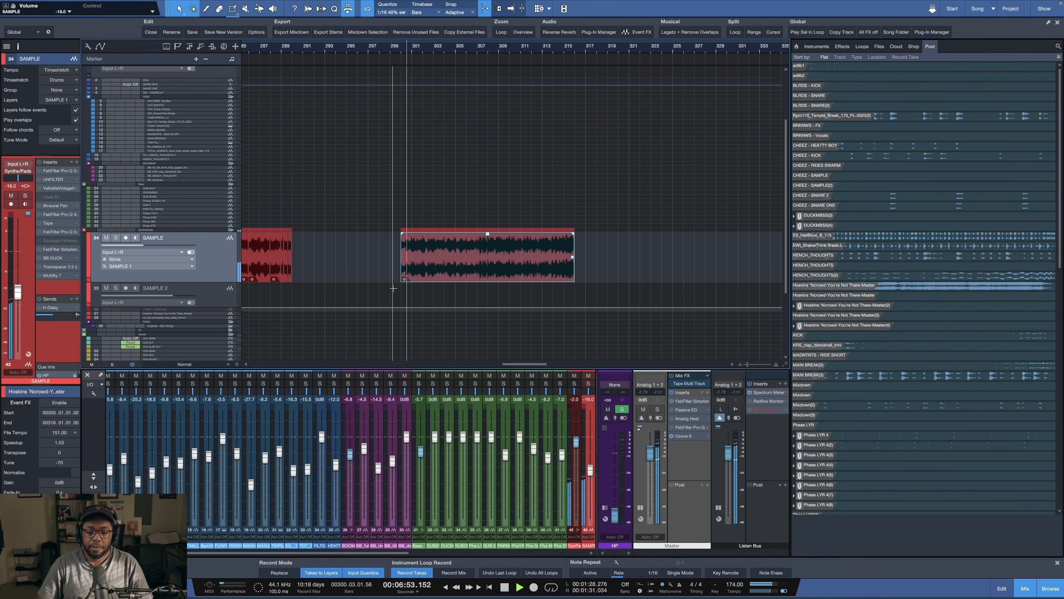
pyautogui.scroll(-10, 537, 47)
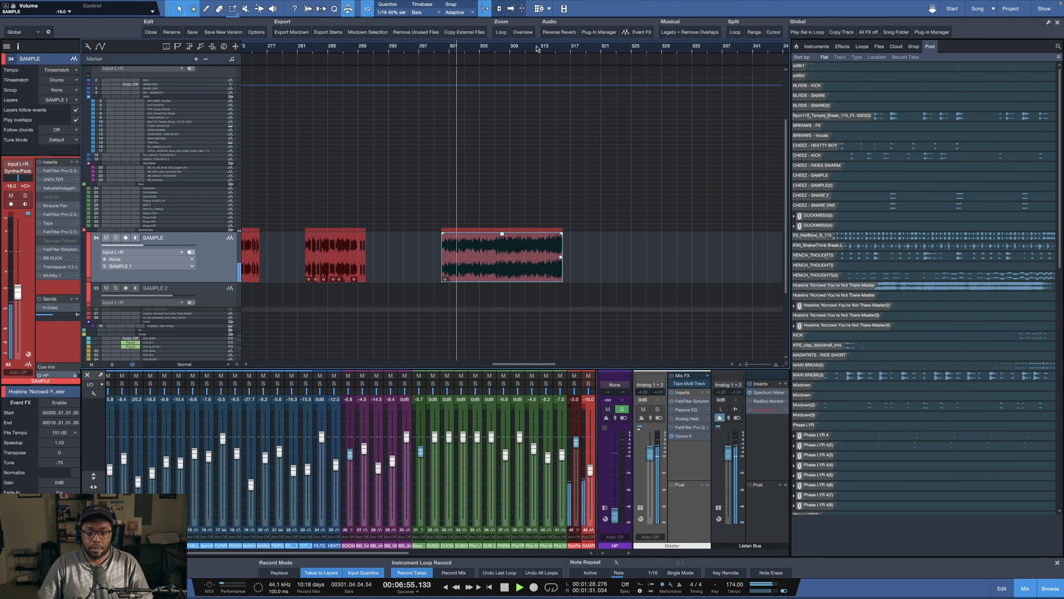
pyautogui.scroll(2, 536, 48)
pyautogui.scroll(1, 537, 47)
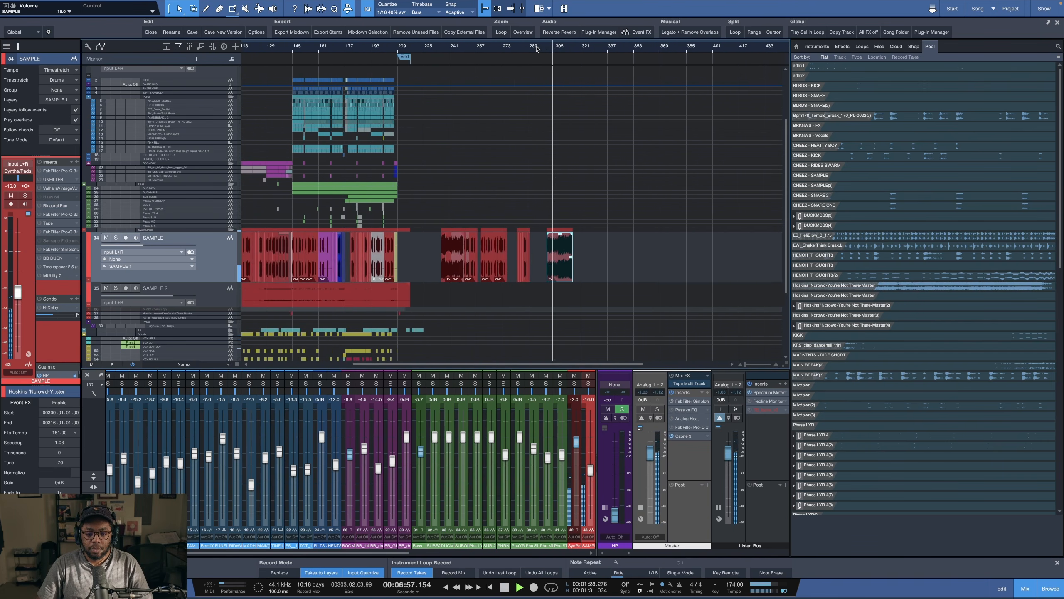
pyautogui.scroll(3, 536, 47)
pyautogui.scroll(-4, 537, 47)
pyautogui.press('space')
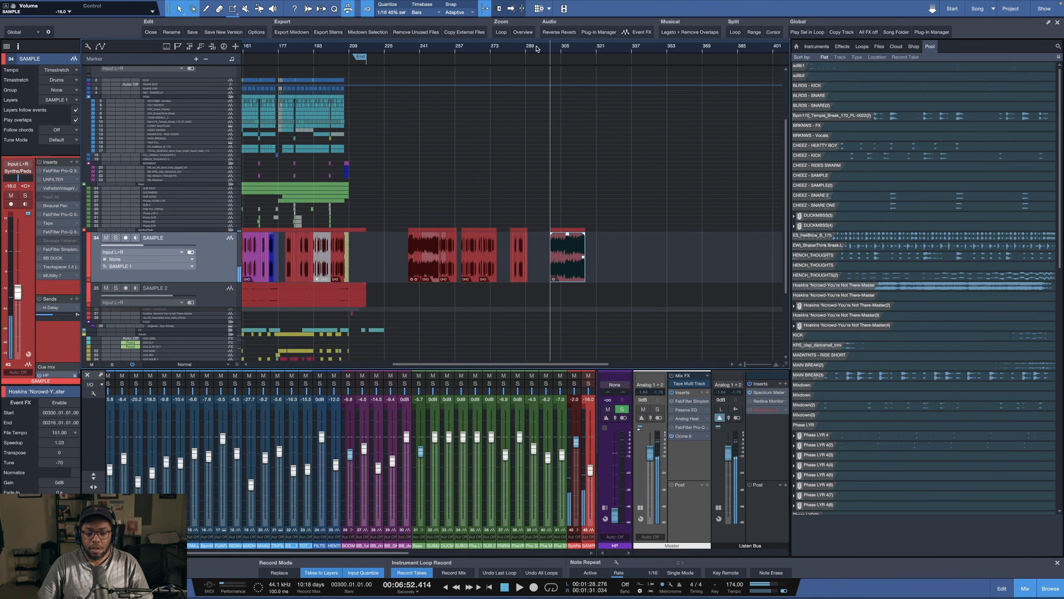
# Step: Adjust the SAMPLE track's height so that the uncut sample's waveform at bar 300 is easy to read
pyautogui.moveTo(600, 264); pyautogui.dragTo(119, 265)
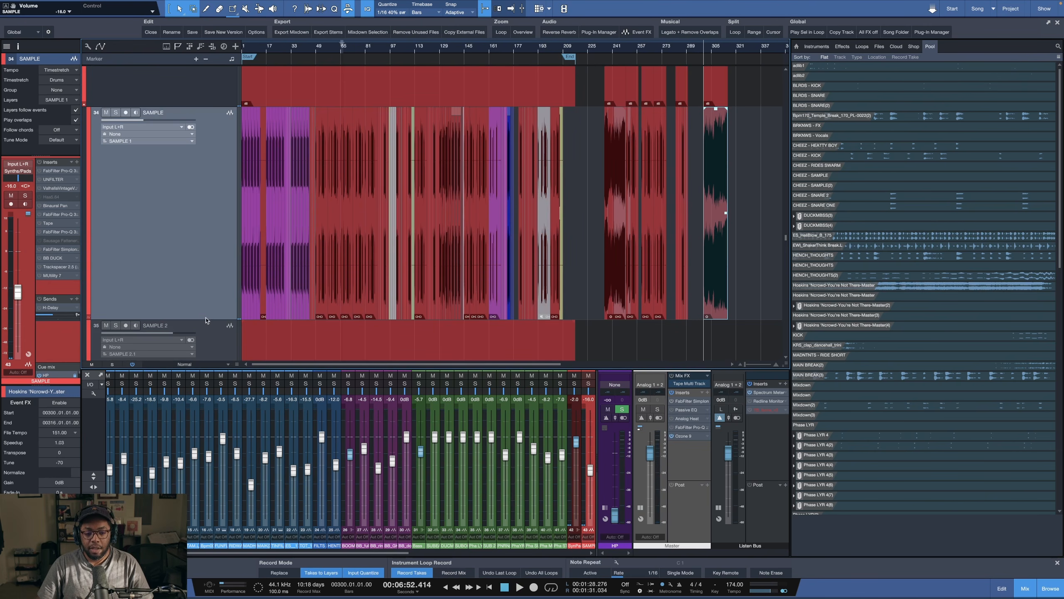
pyautogui.moveTo(205, 319); pyautogui.dragTo(193, 183)
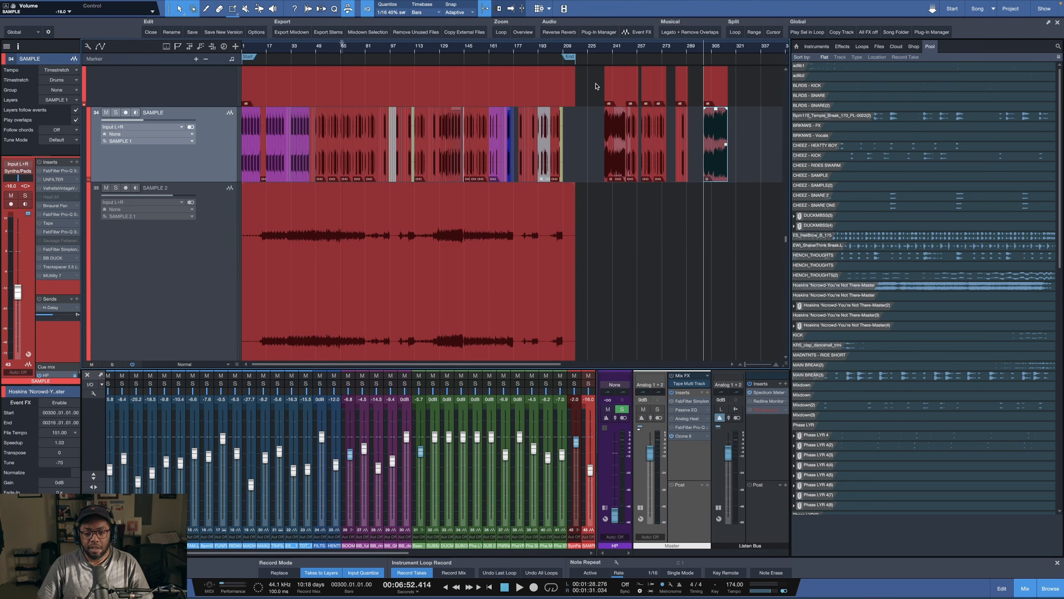
pyautogui.scroll(6, 737, 49)
pyautogui.scroll(8, 736, 50)
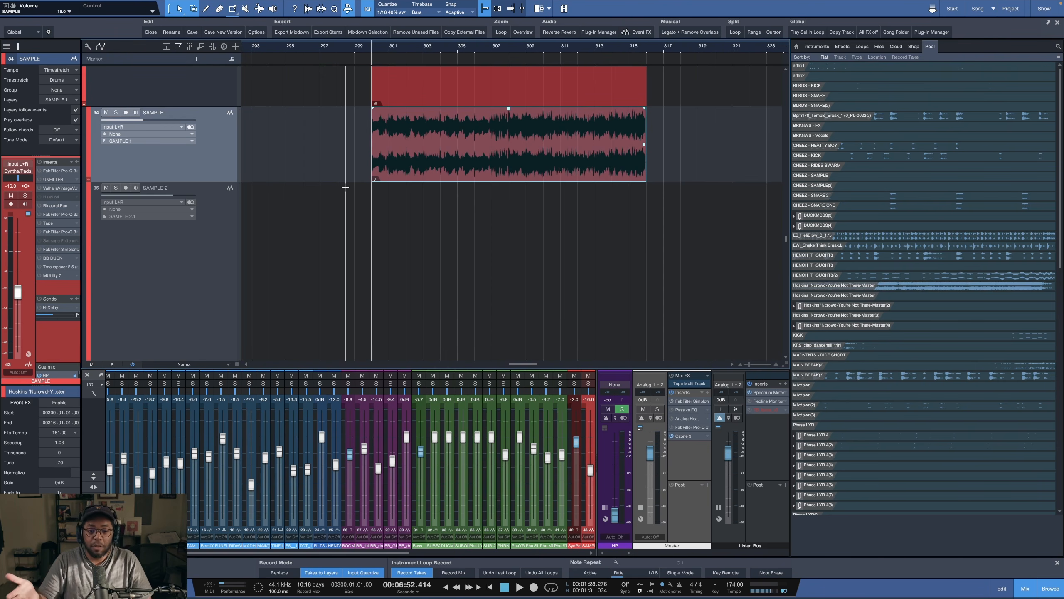
pyautogui.scroll(5, 337, 235)
pyautogui.scroll(-2, 333, 262)
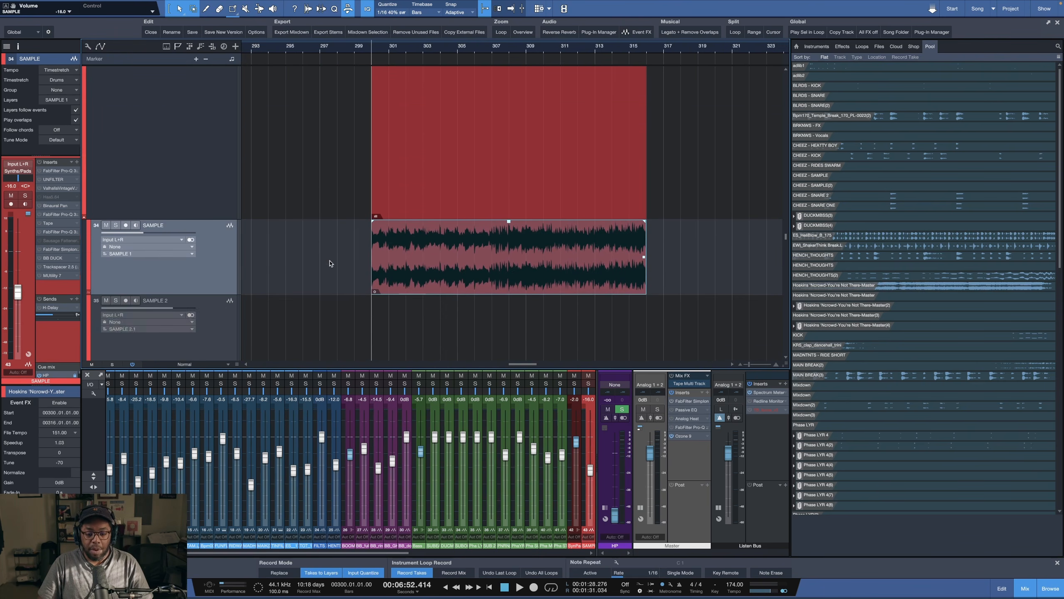
pyautogui.scroll(-5, 268, 230)
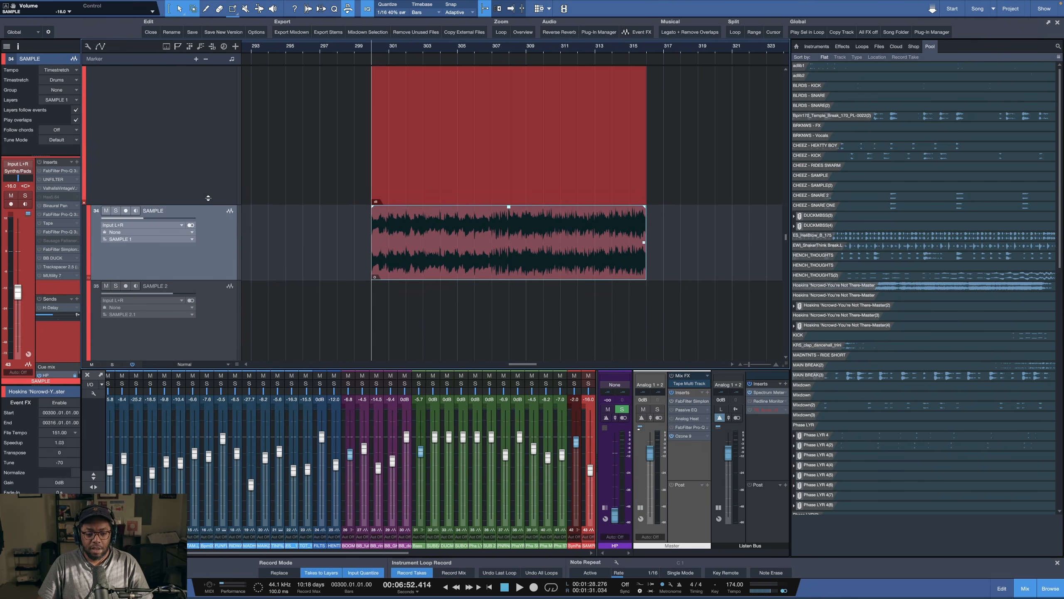
pyautogui.scroll(3, 287, 231)
pyautogui.scroll(1, 287, 232)
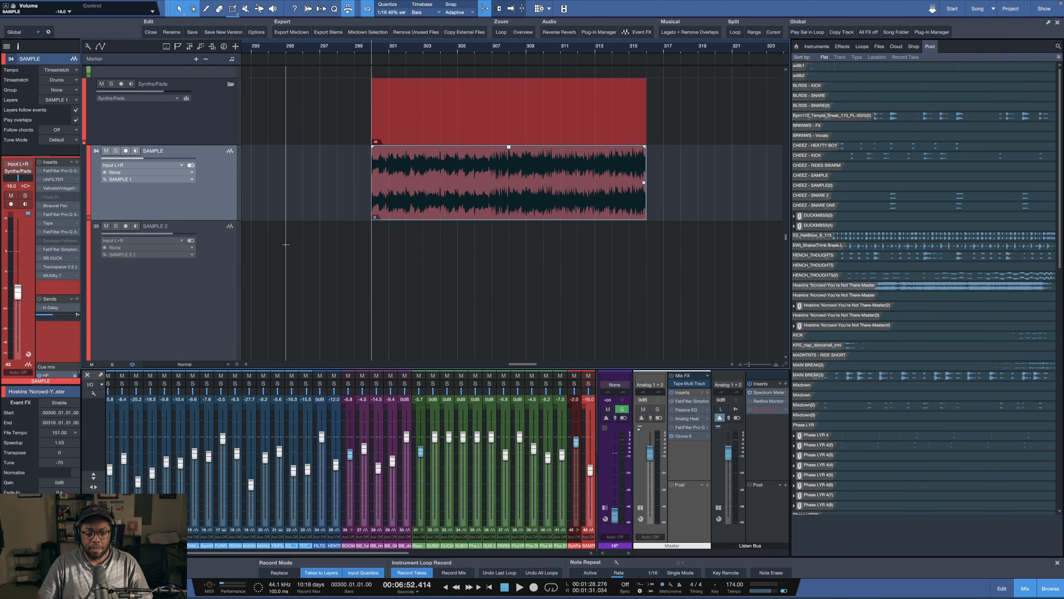
pyautogui.moveTo(203, 222); pyautogui.dragTo(200, 236)
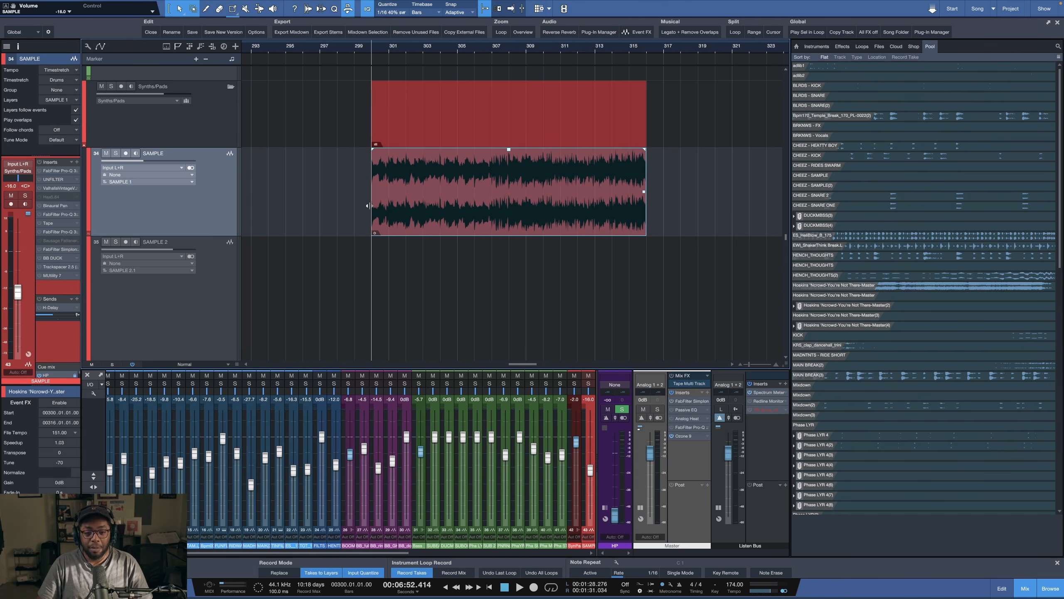
# Step: Play the first bars of the uncut sample from bar 300 again, then stop playback
pyautogui.scroll(1, 578, 51)
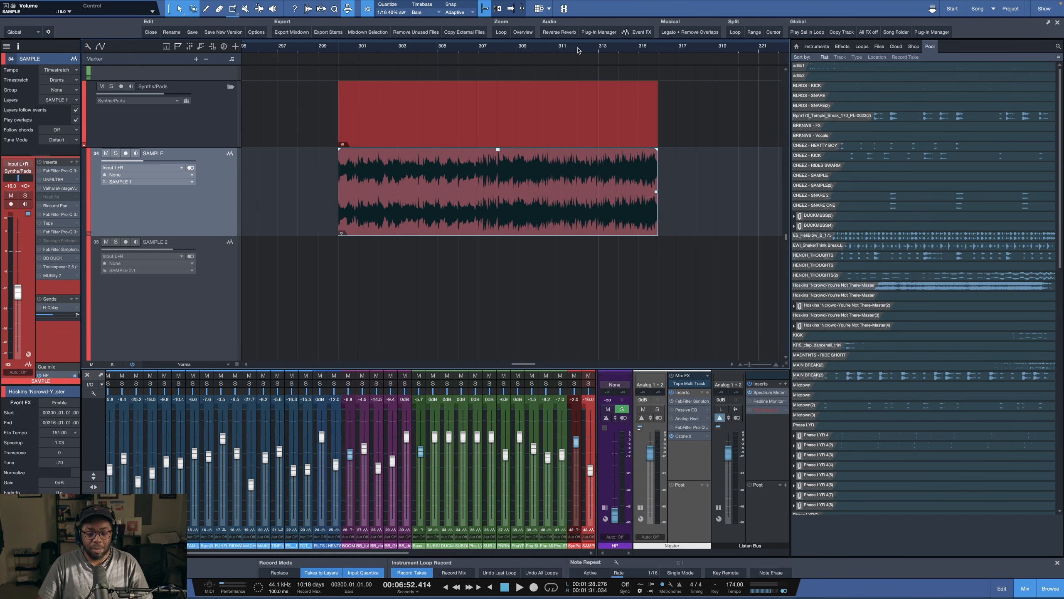
pyautogui.press('space')
pyautogui.scroll(1, 578, 51)
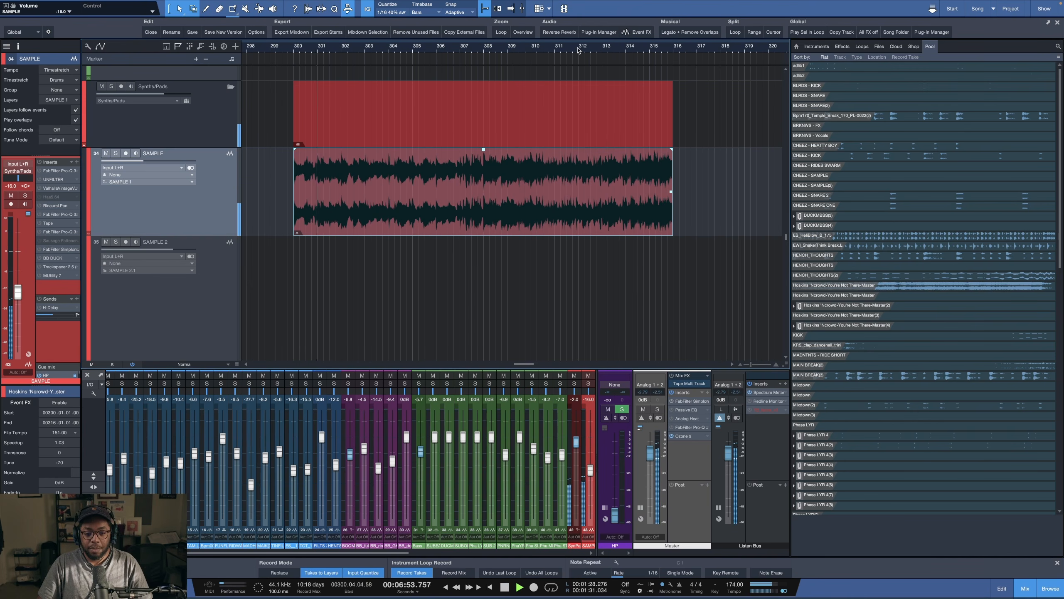
pyautogui.press('space')
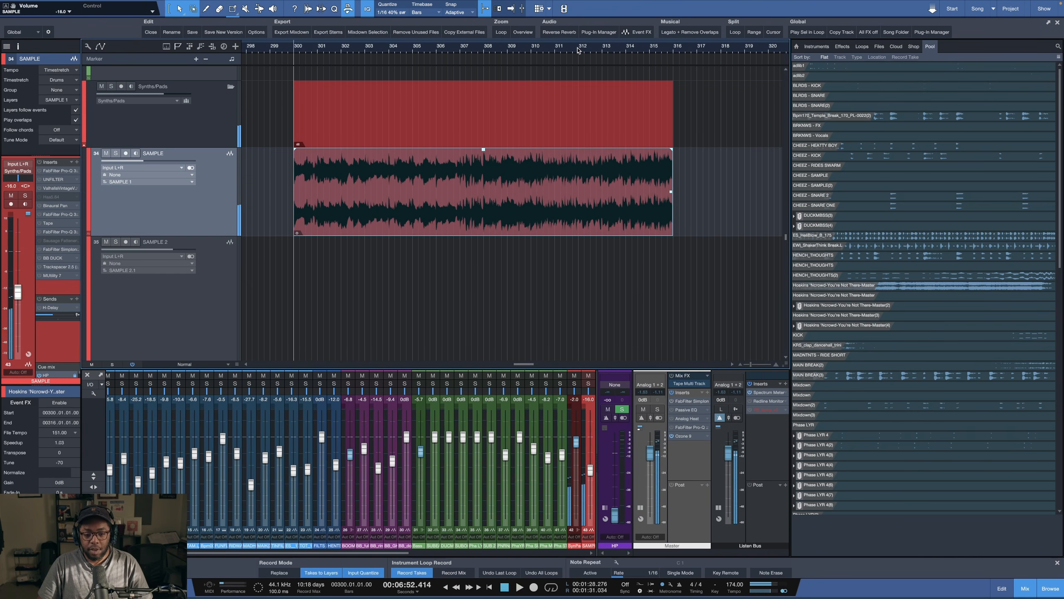
# Step: Locate the chopped sample section starting at bar 282 on the SAMPLE track and play it from there
pyautogui.scroll(-2, 577, 50)
pyautogui.scroll(-1, 577, 51)
pyautogui.scroll(5, 416, 51)
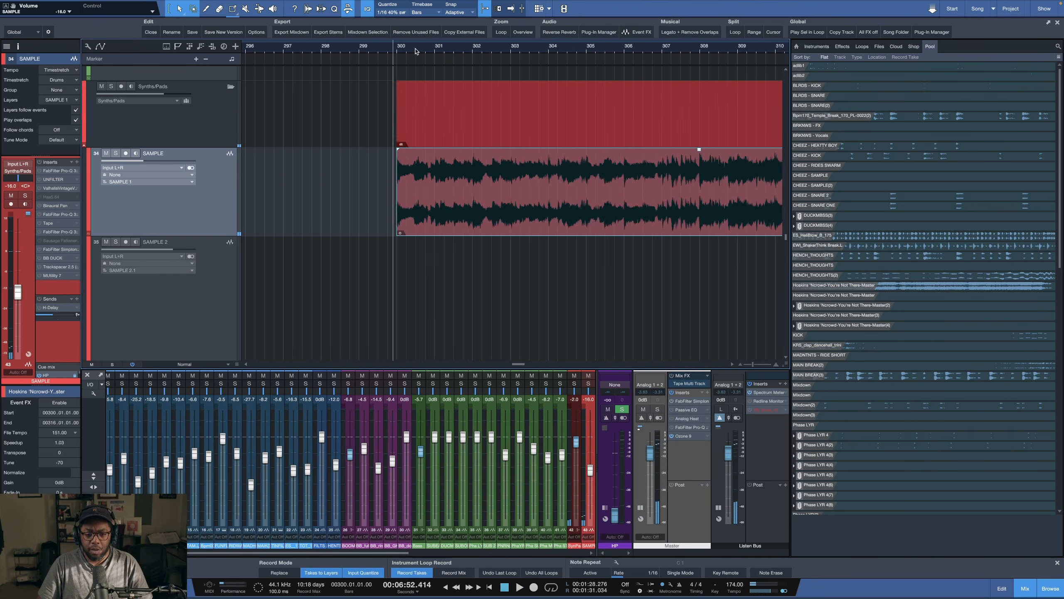
pyautogui.scroll(-7, 415, 51)
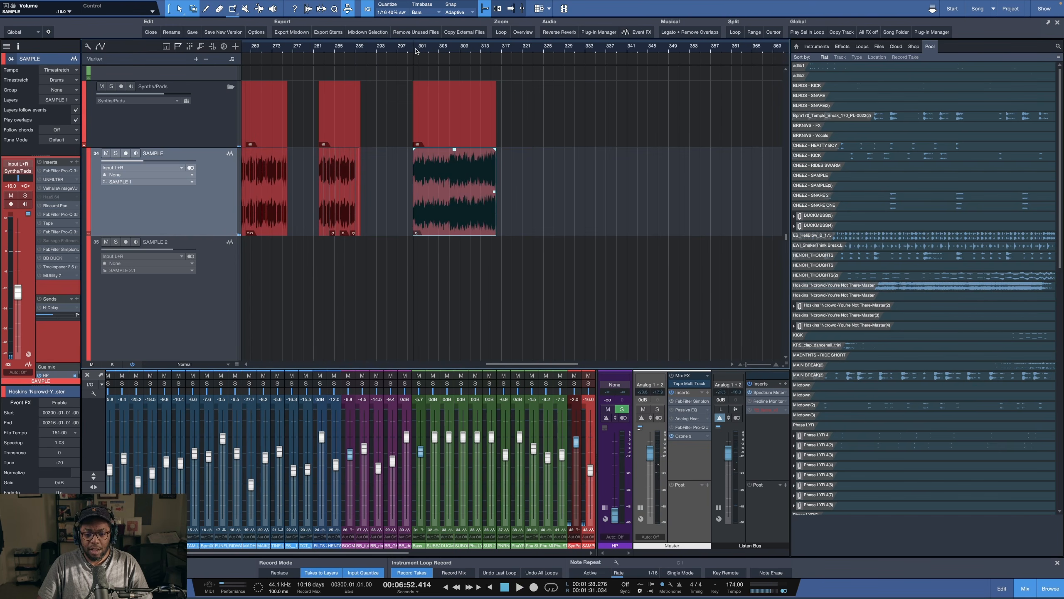
pyautogui.scroll(3, 320, 49)
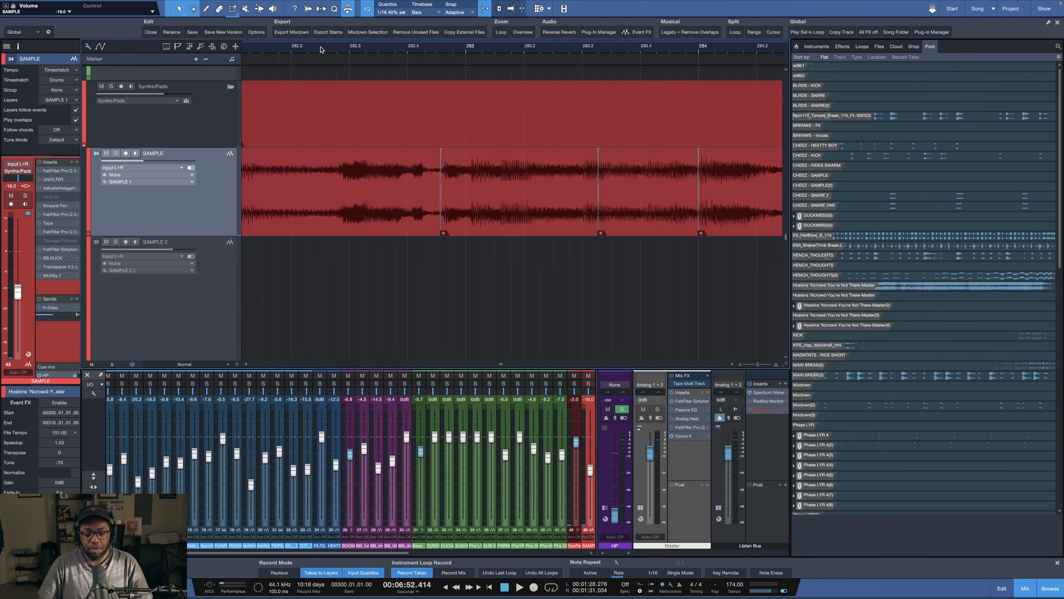
pyautogui.scroll(-1, 320, 49)
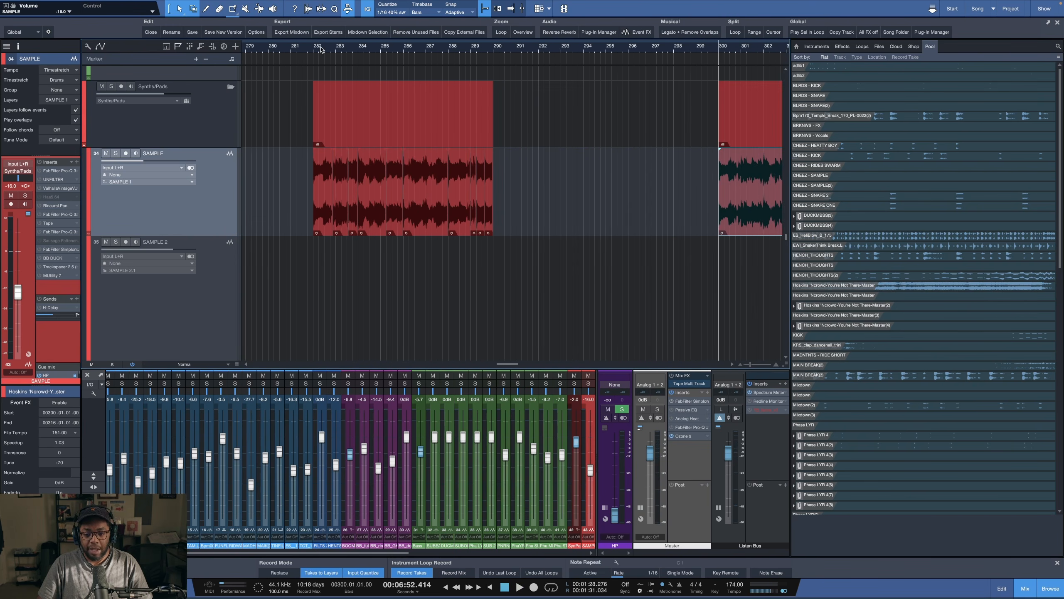
pyautogui.click(315, 52)
pyautogui.scroll(2, 316, 51)
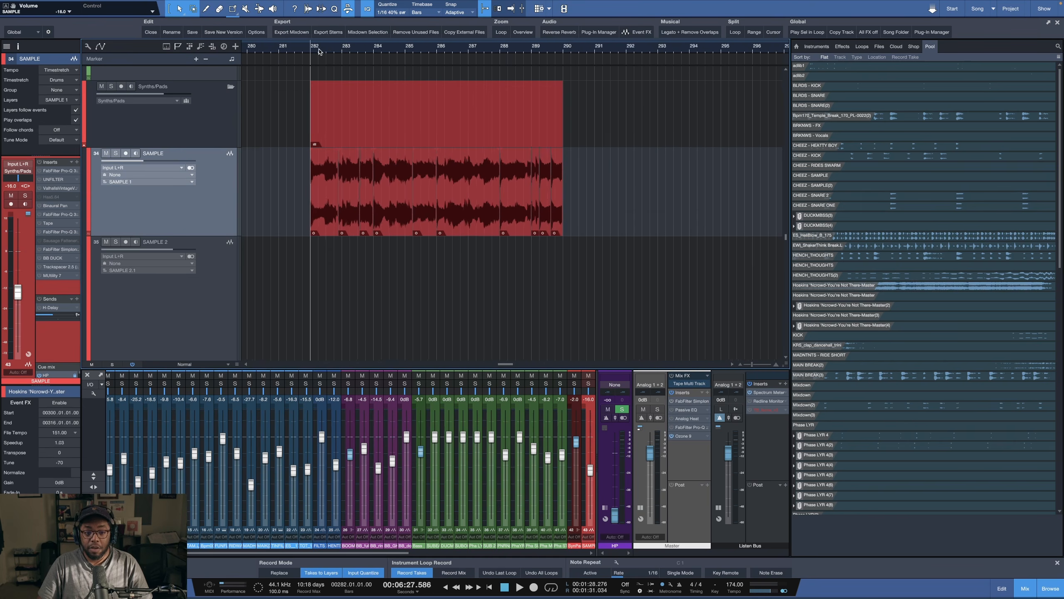
pyautogui.press('space')
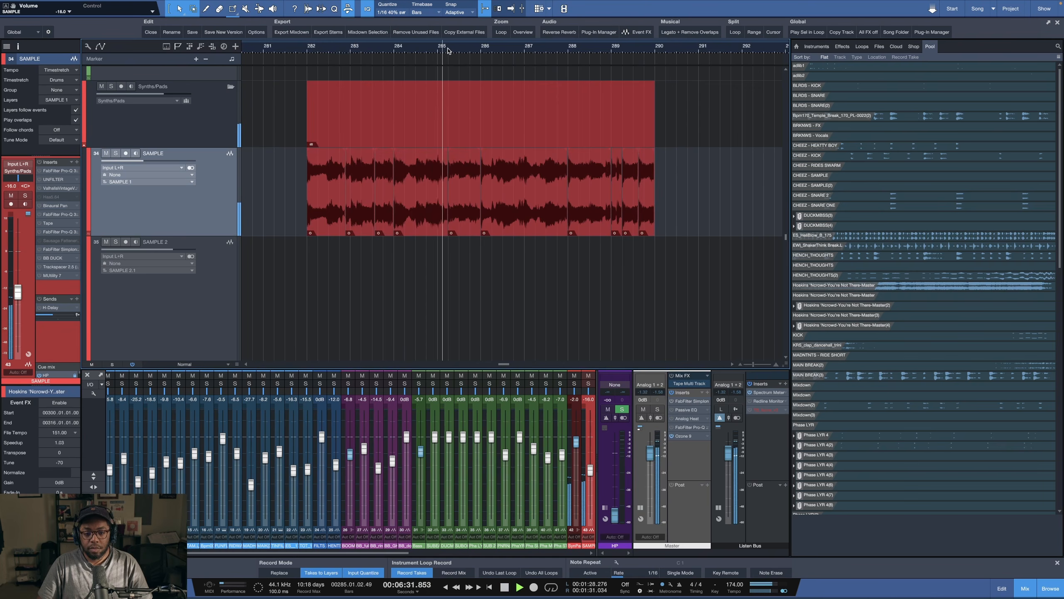
# Step: Listen to the chopped sample section from bar 282 to its end, stop playback, and examine where the slices are cut
pyautogui.scroll(10, 448, 51)
pyautogui.scroll(-10, 448, 52)
pyautogui.scroll(-3, 447, 52)
pyautogui.scroll(5, 446, 52)
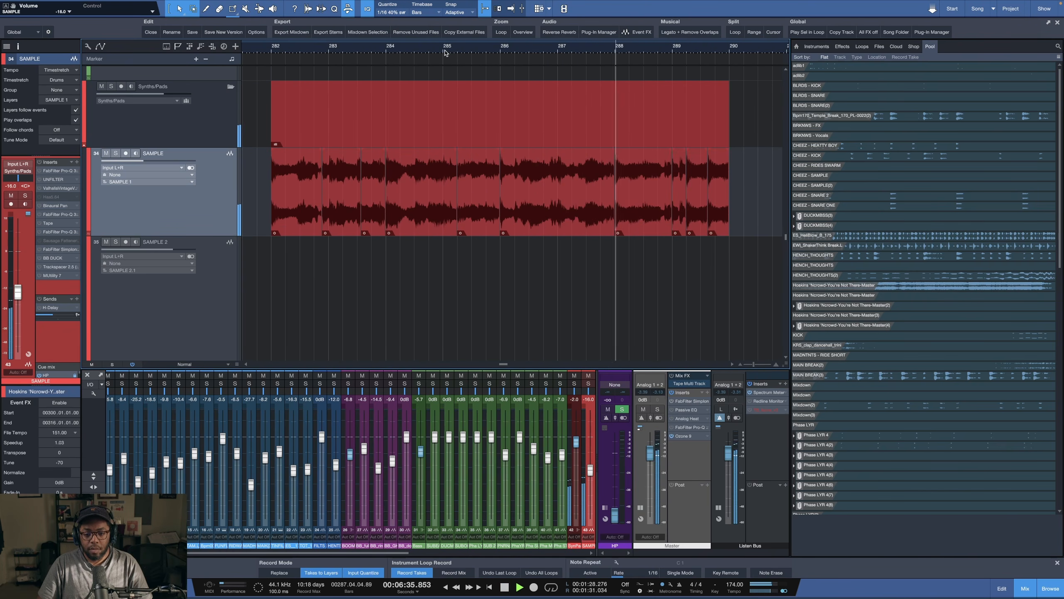
pyautogui.scroll(-2, 445, 52)
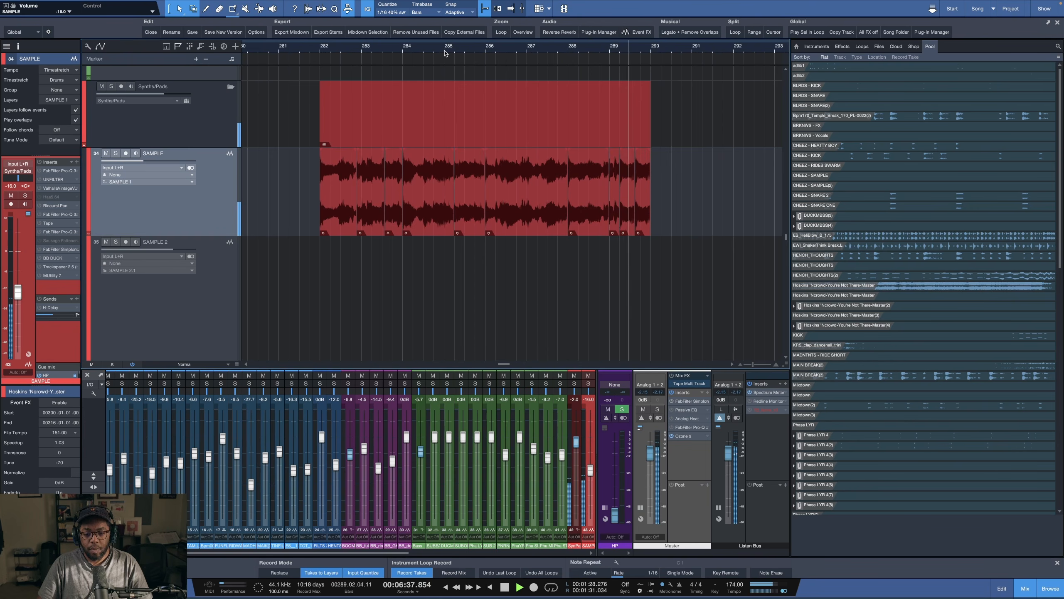
pyautogui.press('space')
pyautogui.scroll(4, 325, 53)
pyautogui.scroll(-3, 325, 54)
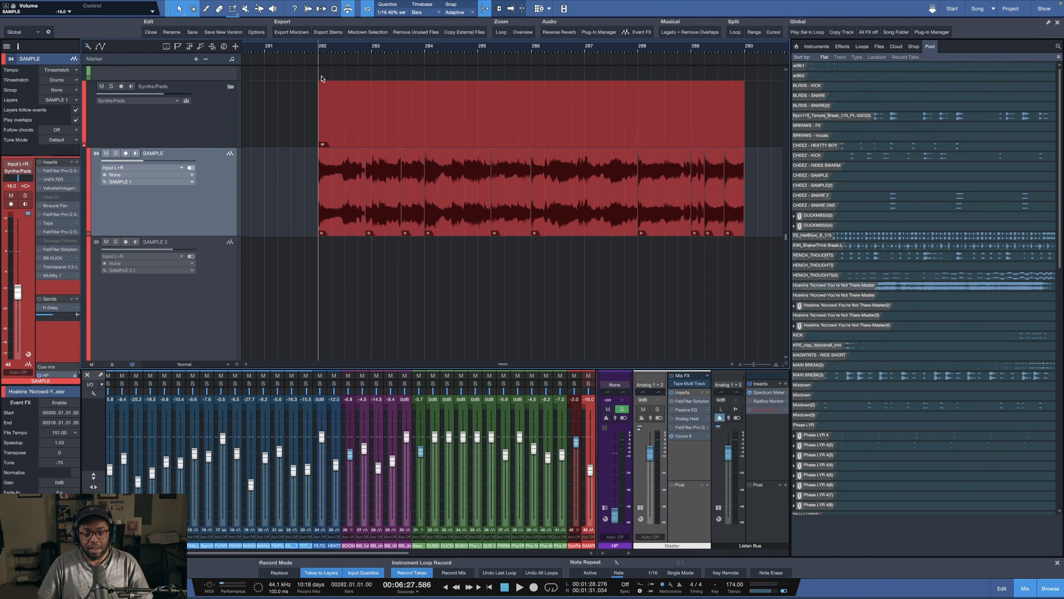
pyautogui.scroll(1, 321, 52)
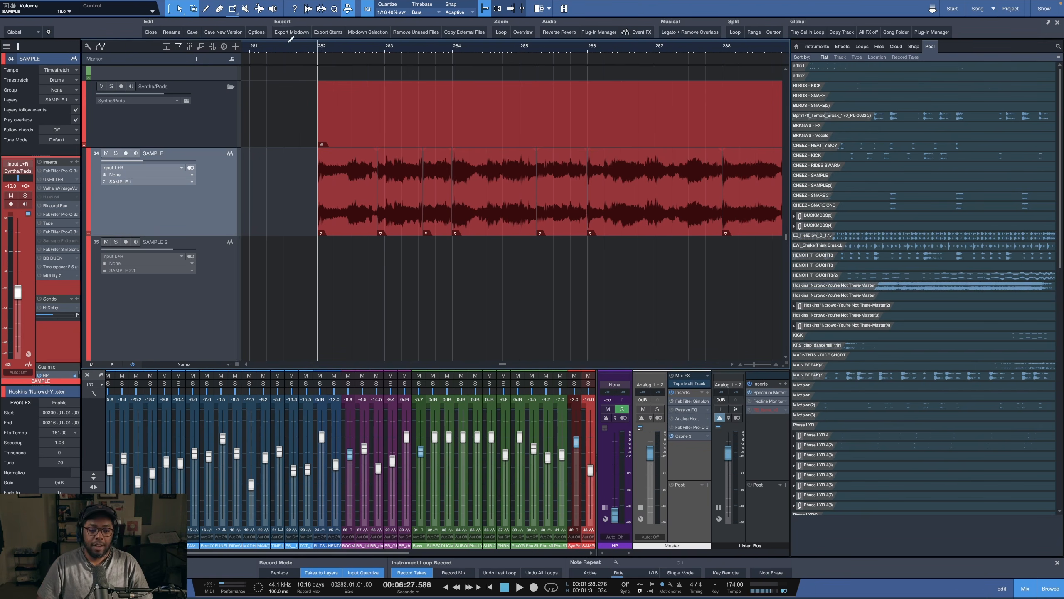
pyautogui.scroll(-2, 307, 47)
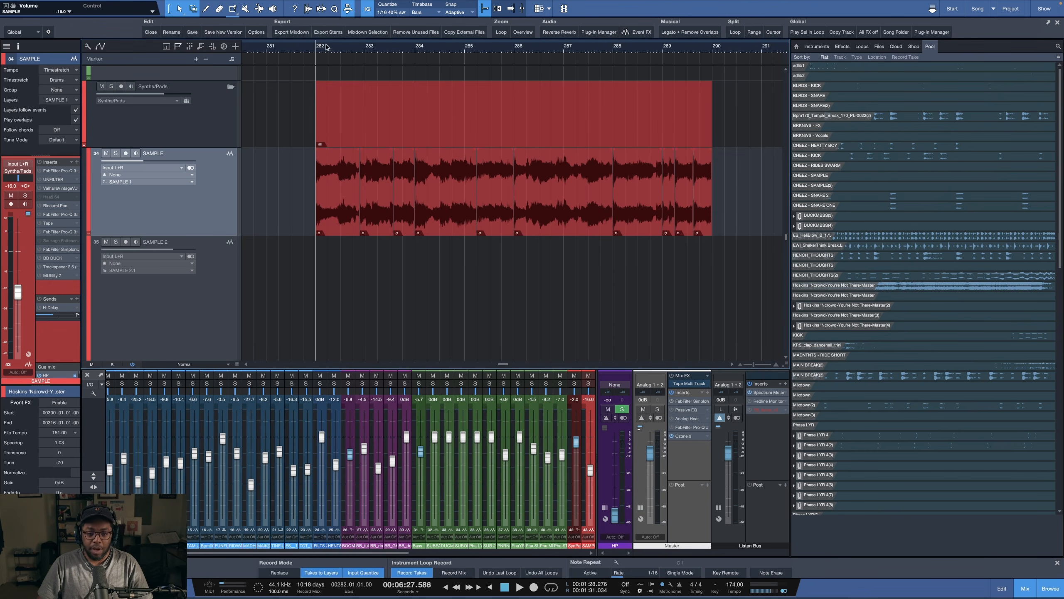
# Step: Show the whole arrangement and copy the Drums folder's events from bar 65 to bar 281, beside the chopped sample section
pyautogui.scroll(-8, 326, 47)
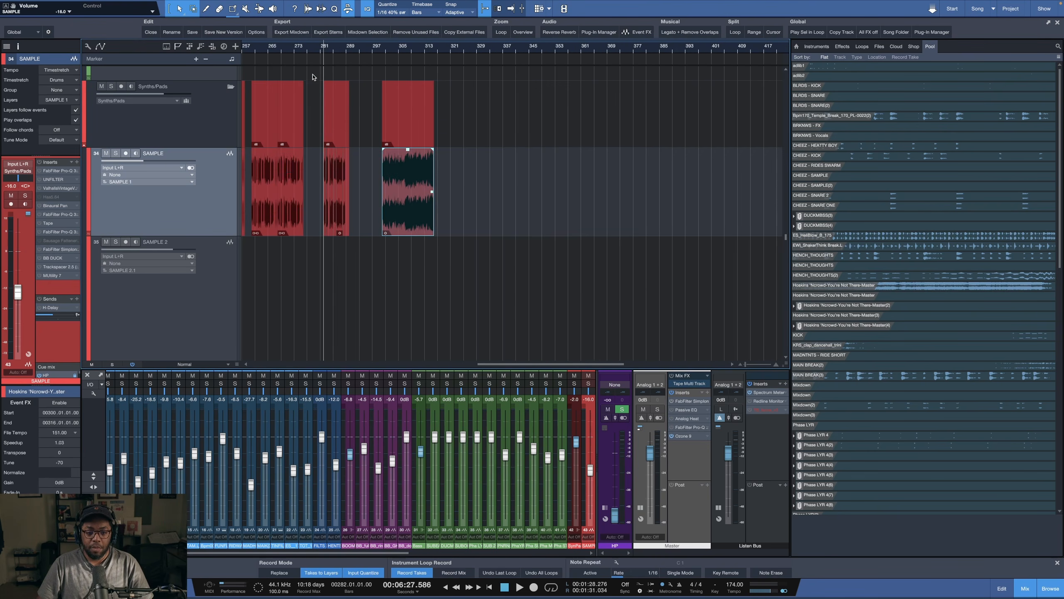
pyautogui.scroll(-3, 317, 72)
pyautogui.scroll(10, 318, 103)
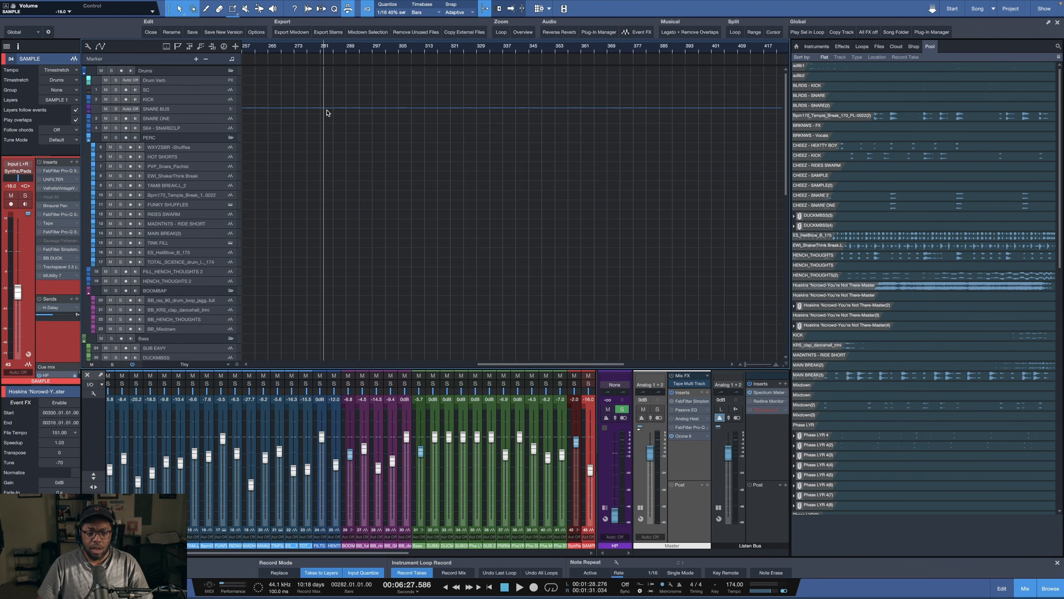
pyautogui.scroll(-1, 423, 82)
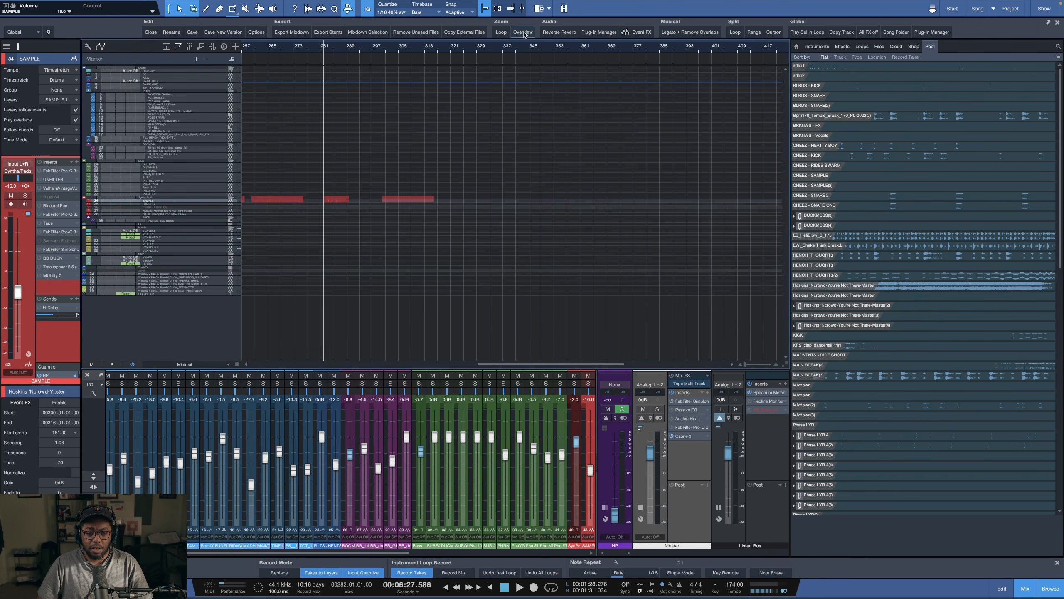
pyautogui.click(523, 33)
pyautogui.click(352, 79)
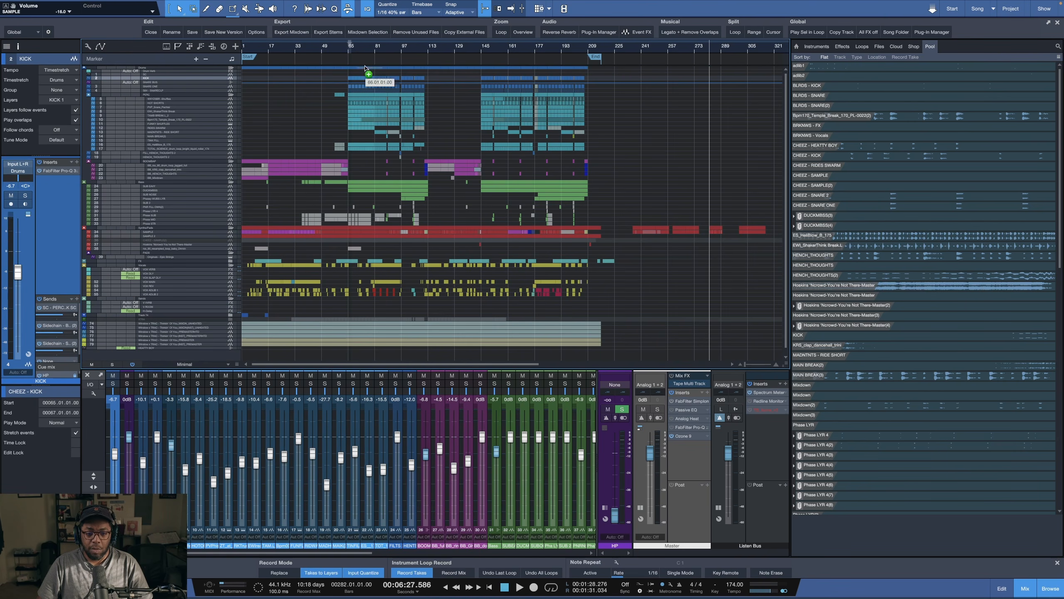
pyautogui.moveTo(713, 71); pyautogui.dragTo(714, 71)
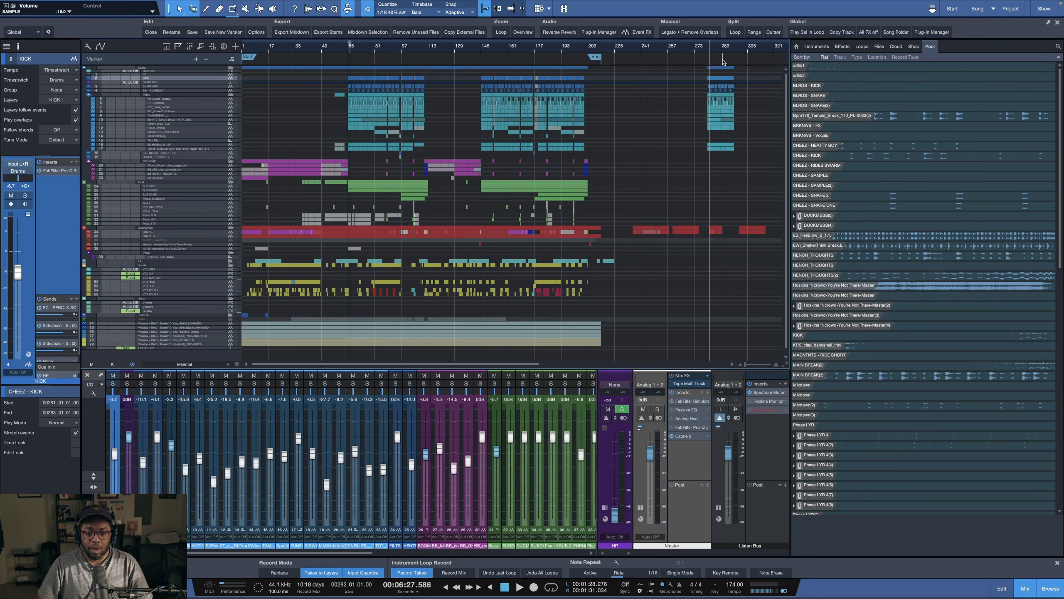
# Step: Move the chopped sample section to start at bar 281 in line with the copied drums, and play both from there
pyautogui.scroll(10, 717, 51)
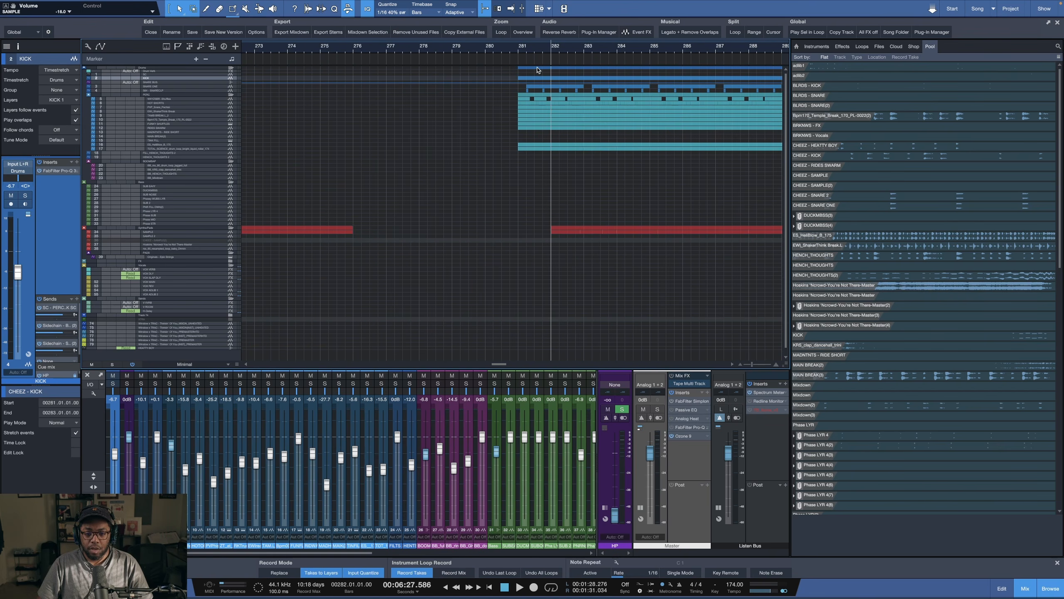
pyautogui.moveTo(559, 229); pyautogui.dragTo(525, 229)
pyautogui.click(521, 52)
pyautogui.press('space')
pyautogui.scroll(-10, 503, 54)
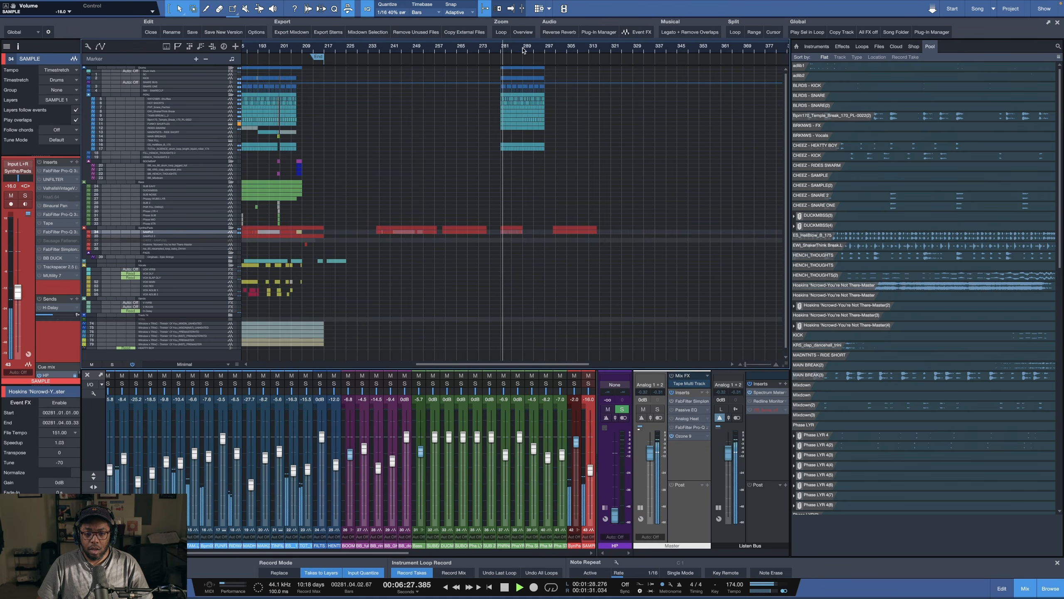
pyautogui.scroll(10, 504, 51)
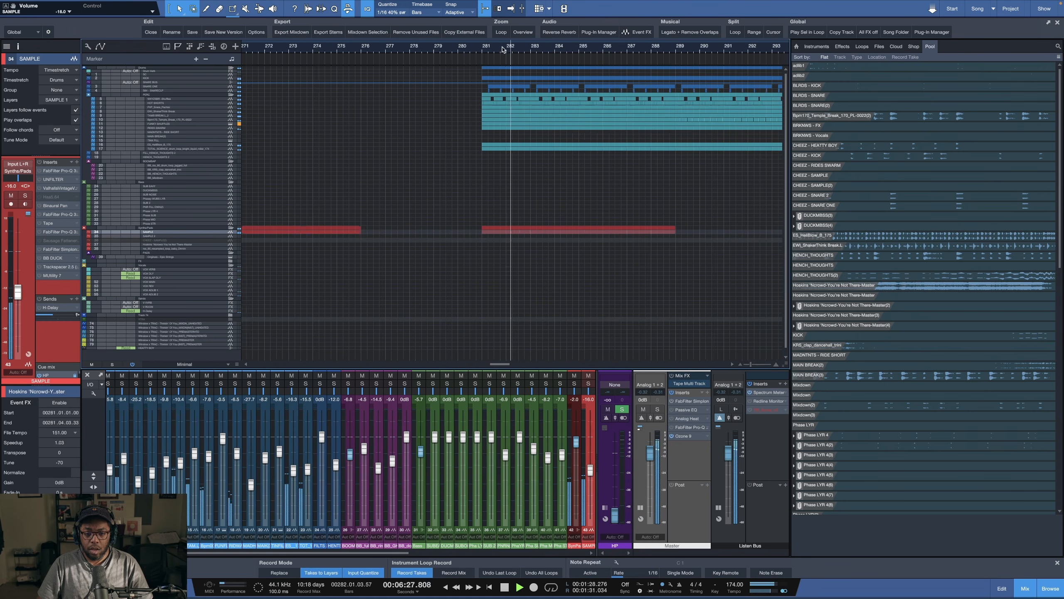
# Step: Enlarge the SAMPLE track's height so that its sliced waveform is readable, then stop playback
pyautogui.click(218, 234)
pyautogui.moveTo(218, 234); pyautogui.dragTo(218, 280)
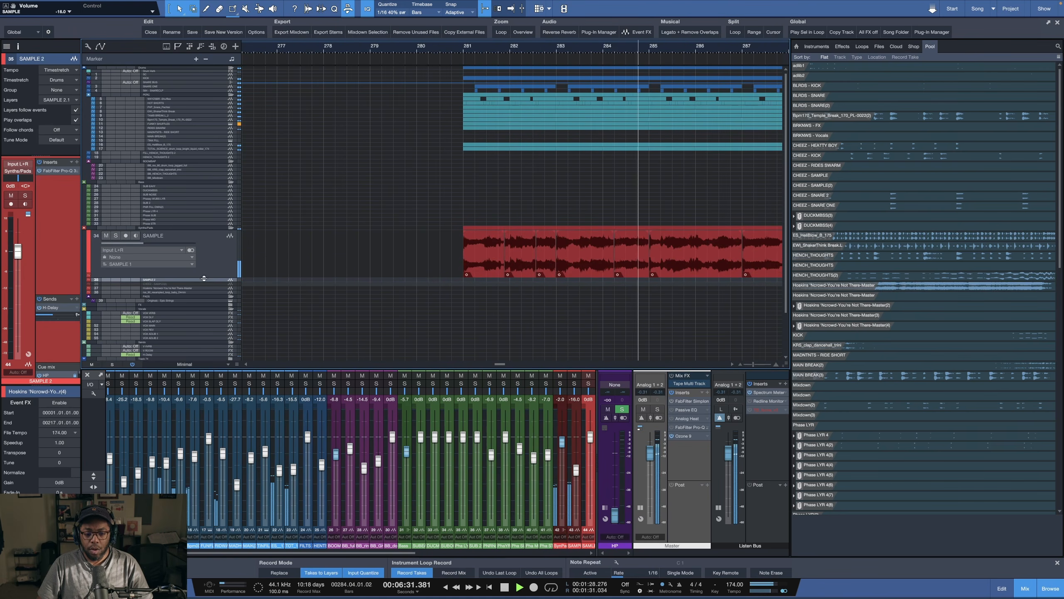
pyautogui.press('space')
# Step: Solo the SAMPLE track and listen to its first slices from bar 281 in short passes
pyautogui.scroll(6, 388, 48)
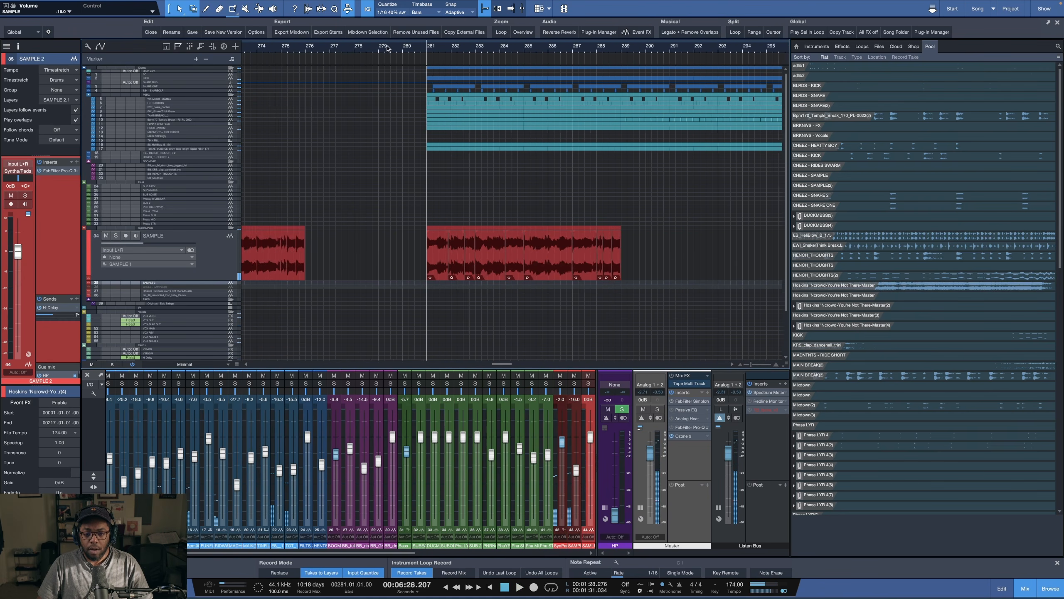
pyautogui.scroll(-1, 463, 50)
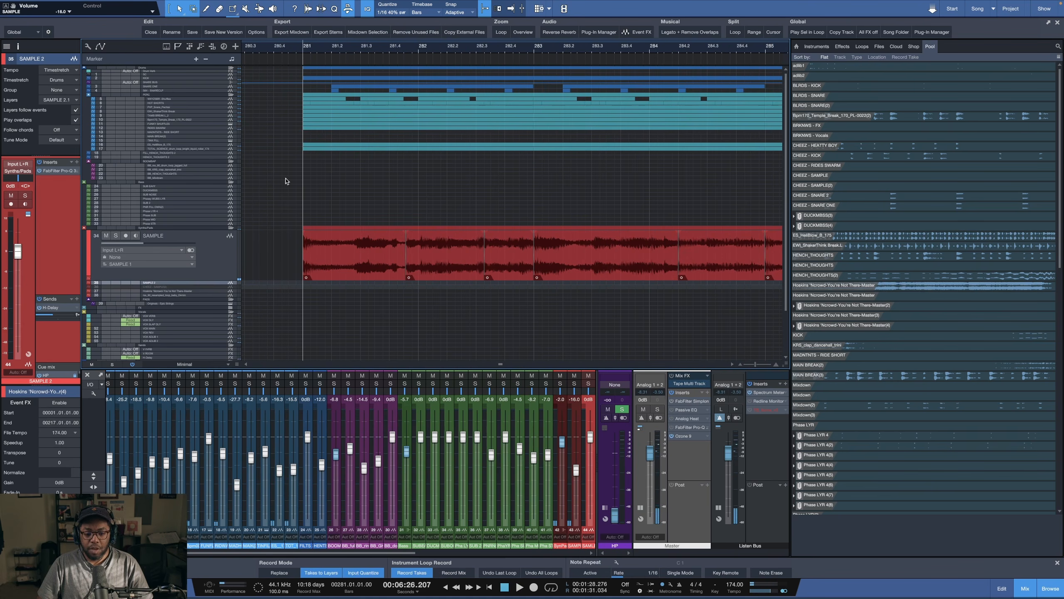
pyautogui.click(116, 236)
pyautogui.press('space')
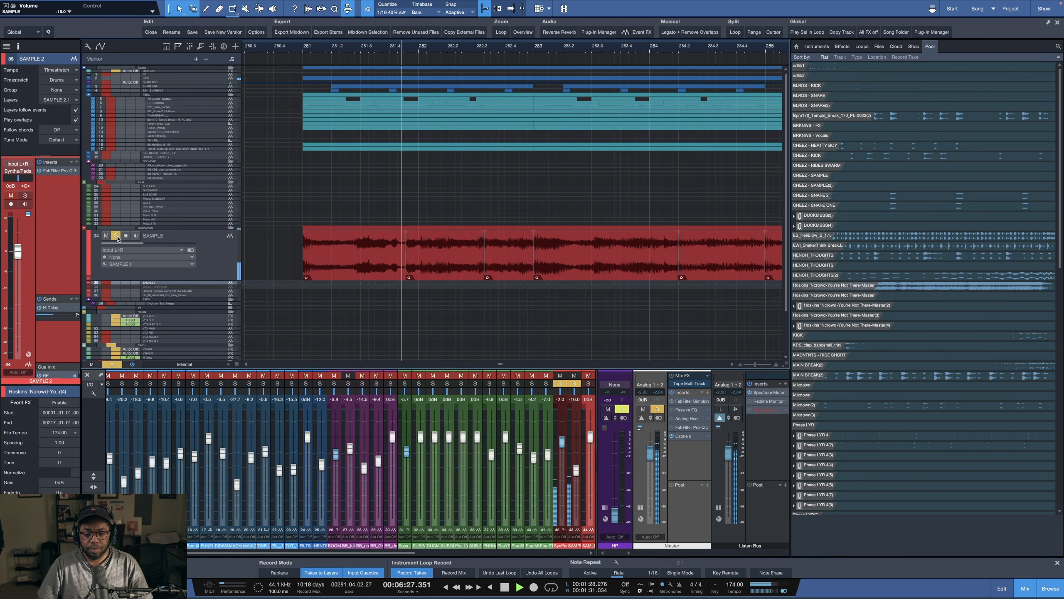
pyautogui.press('space')
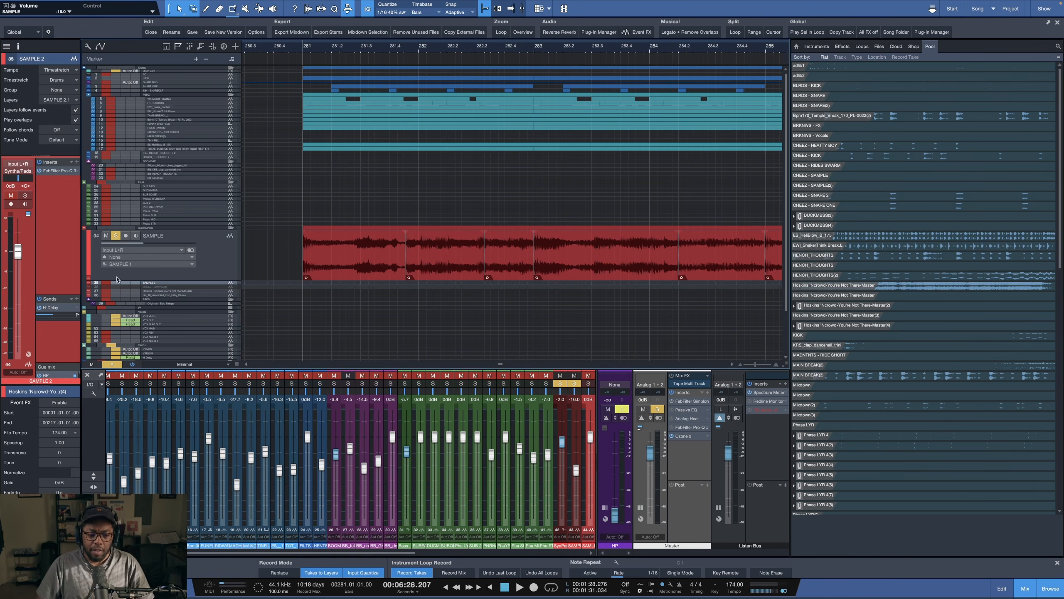
pyautogui.press('space')
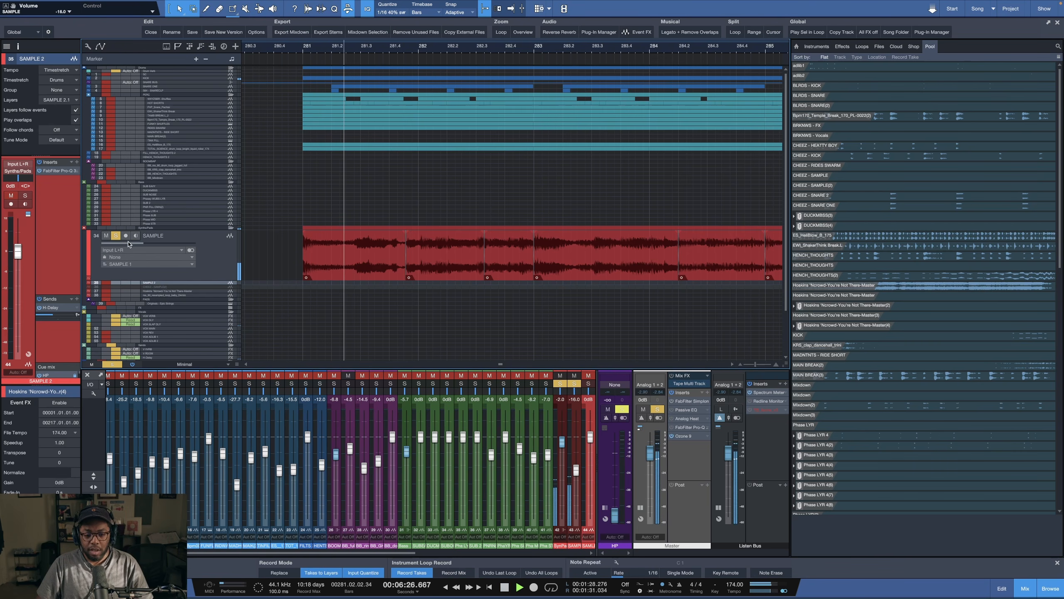
pyautogui.press('space')
# Step: Examine the short slices between bars 282 and 283 up close and play the sample from bar 282, beat 2
pyautogui.moveTo(446, 254); pyautogui.dragTo(543, 263)
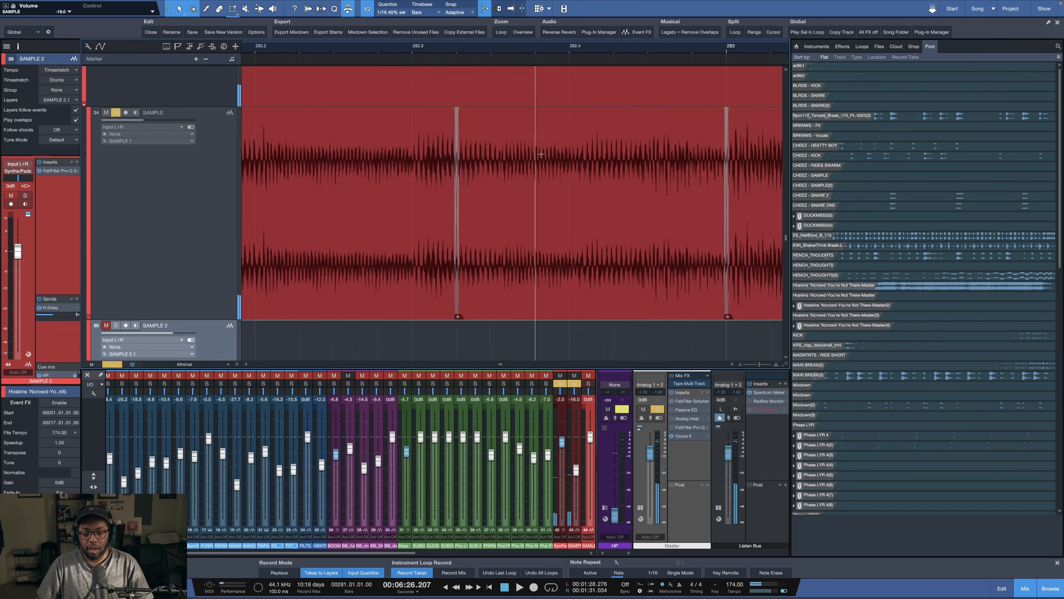
pyautogui.scroll(-3, 540, 49)
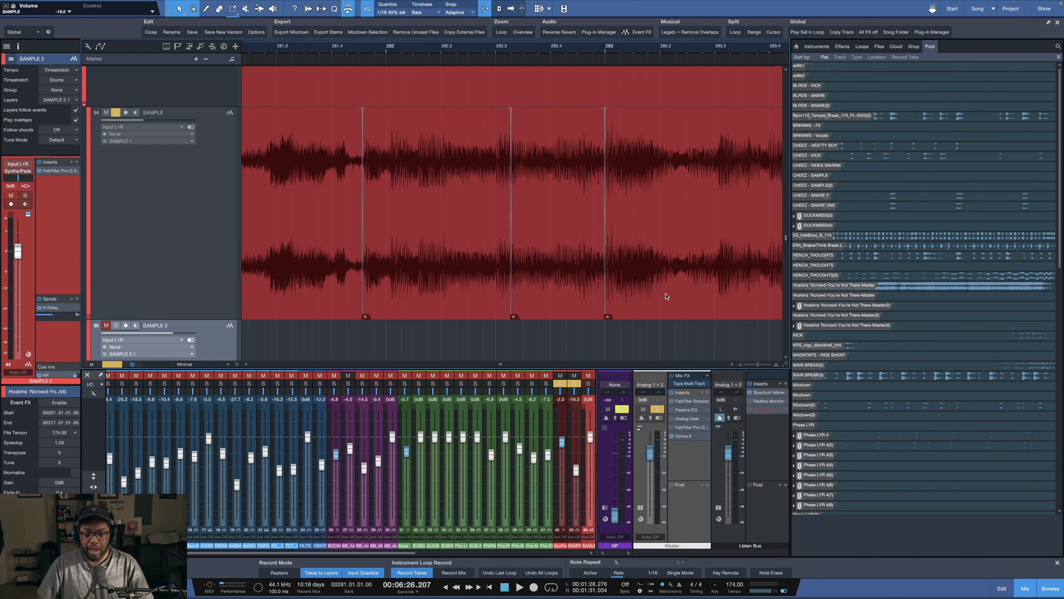
pyautogui.scroll(-3, 405, 48)
pyautogui.press('space')
pyautogui.scroll(1, 459, 50)
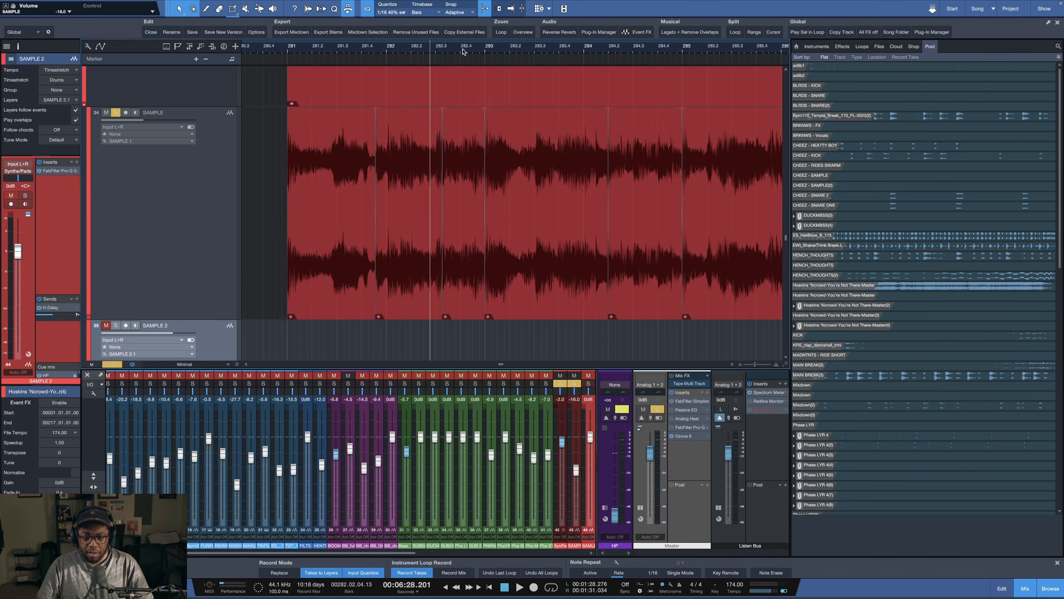
pyautogui.scroll(2, 459, 53)
pyautogui.press('space')
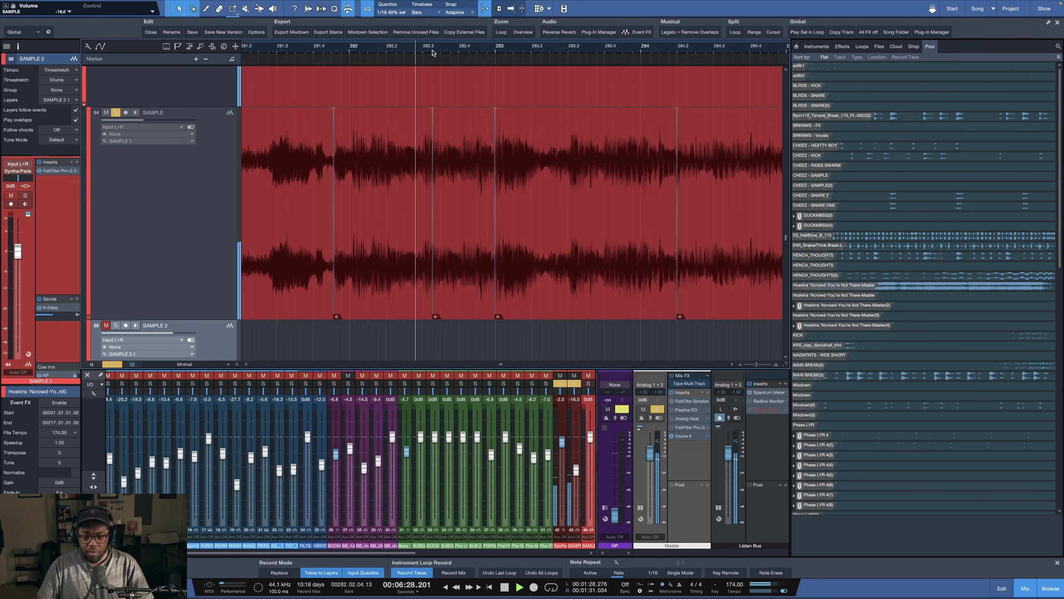
pyautogui.press('space')
pyautogui.scroll(-2, 475, 48)
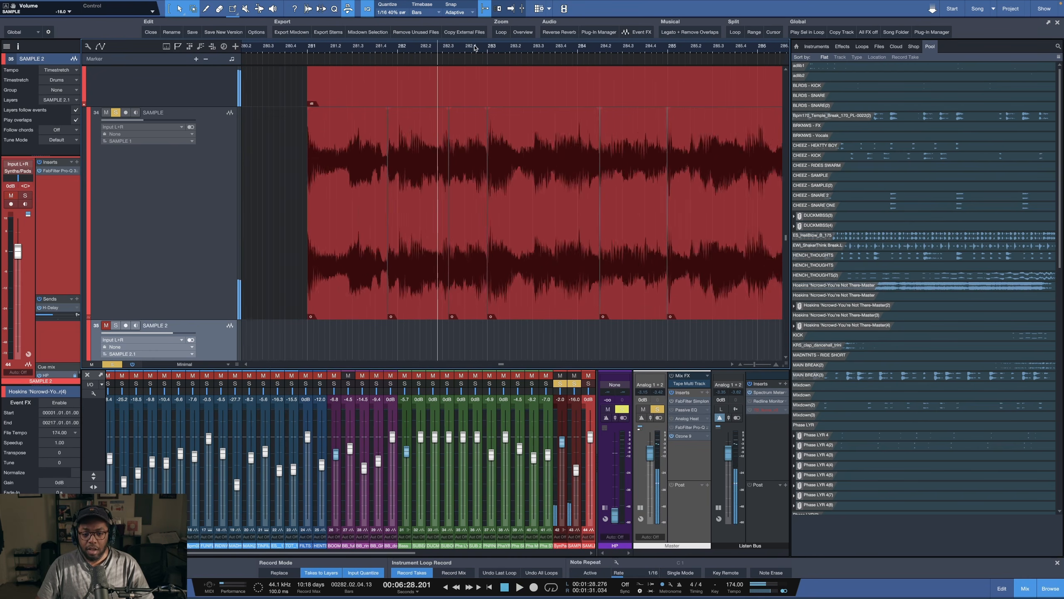
# Step: Select the slice starting near bar 283 and check the timestretch mode of the SAMPLE track
pyautogui.scroll(-5, 475, 48)
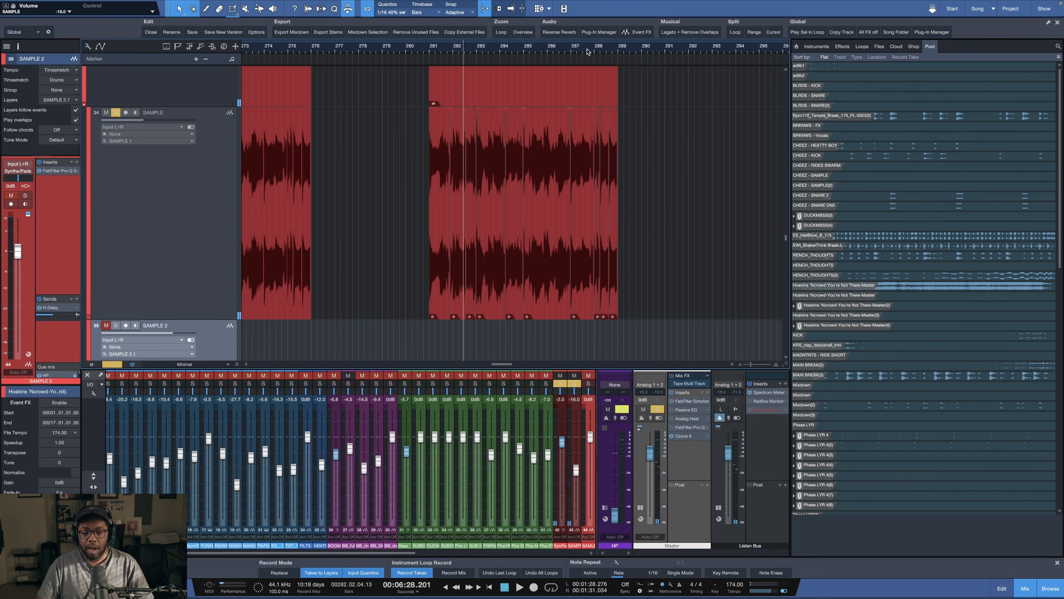
pyautogui.scroll(2, 578, 49)
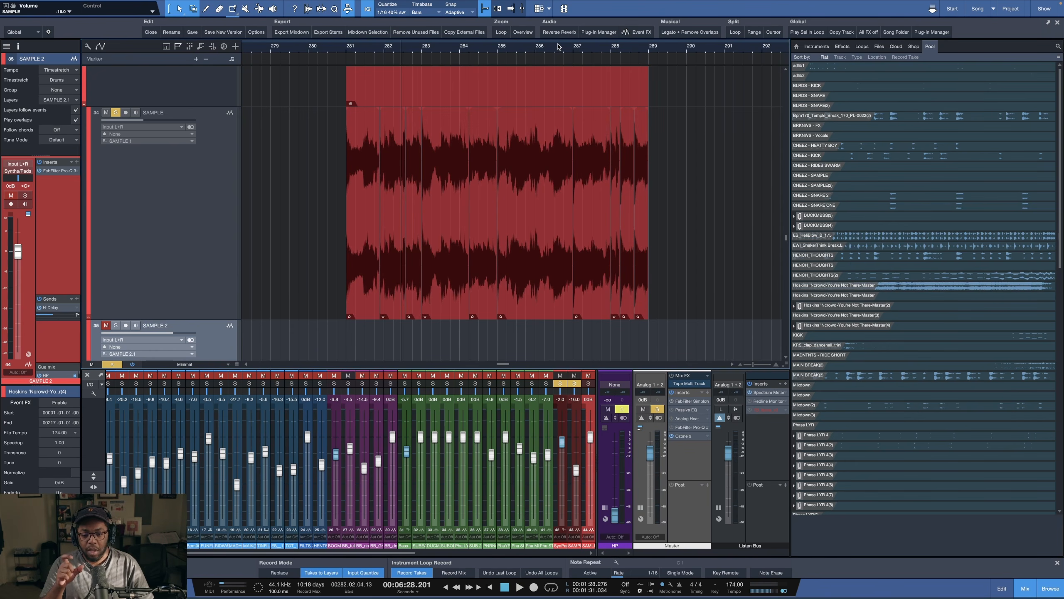
pyautogui.rightClick(442, 253)
pyautogui.click(210, 226)
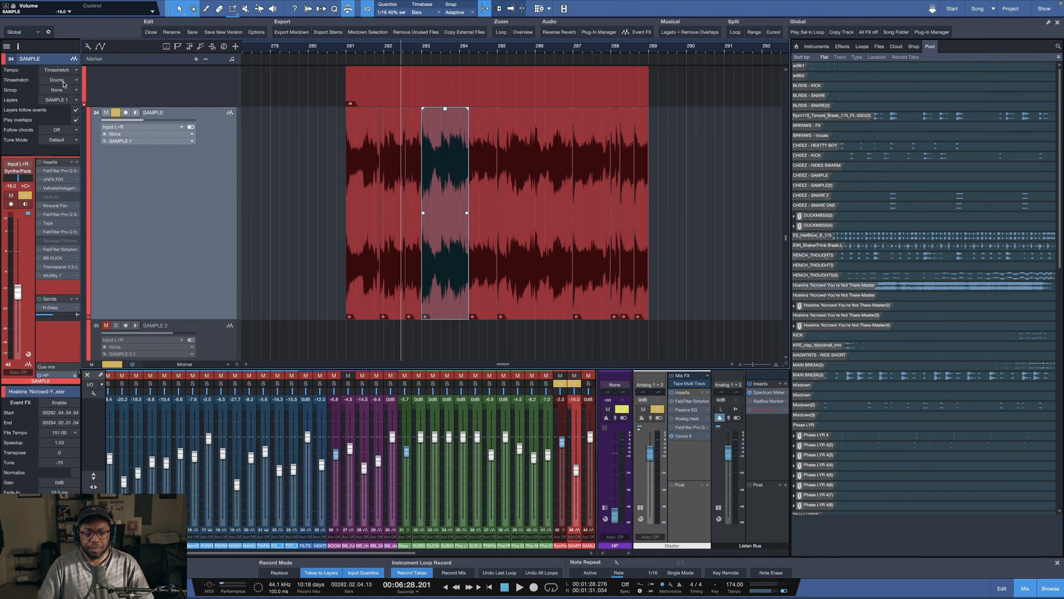
# Step: Inspect the Speedup and Tune settings of the slices between bar 281 and bar 285 one by one
pyautogui.rightClick(361, 260)
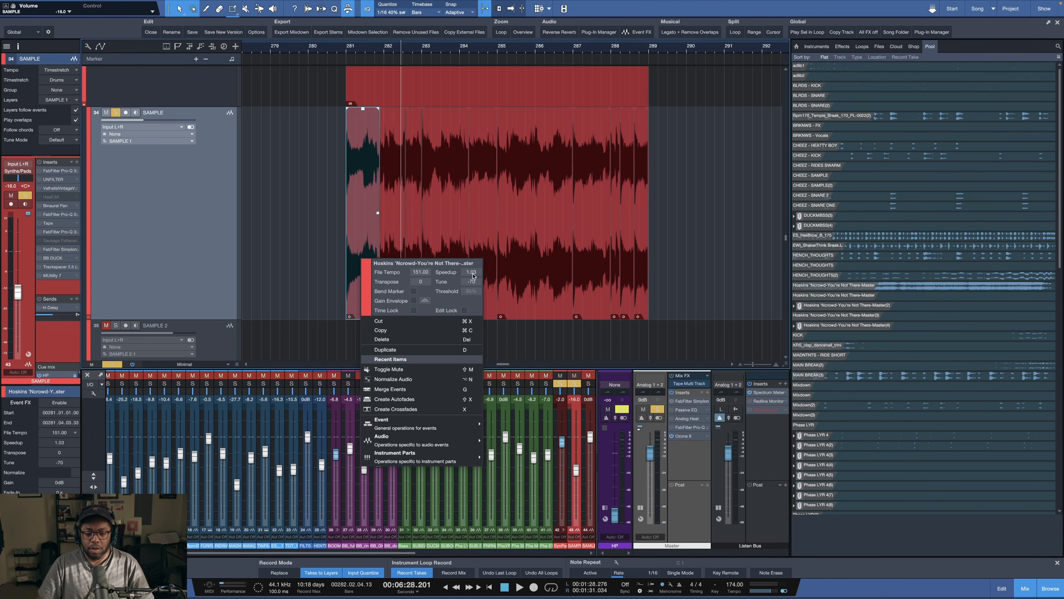
pyautogui.click(398, 223)
pyautogui.rightClick(403, 228)
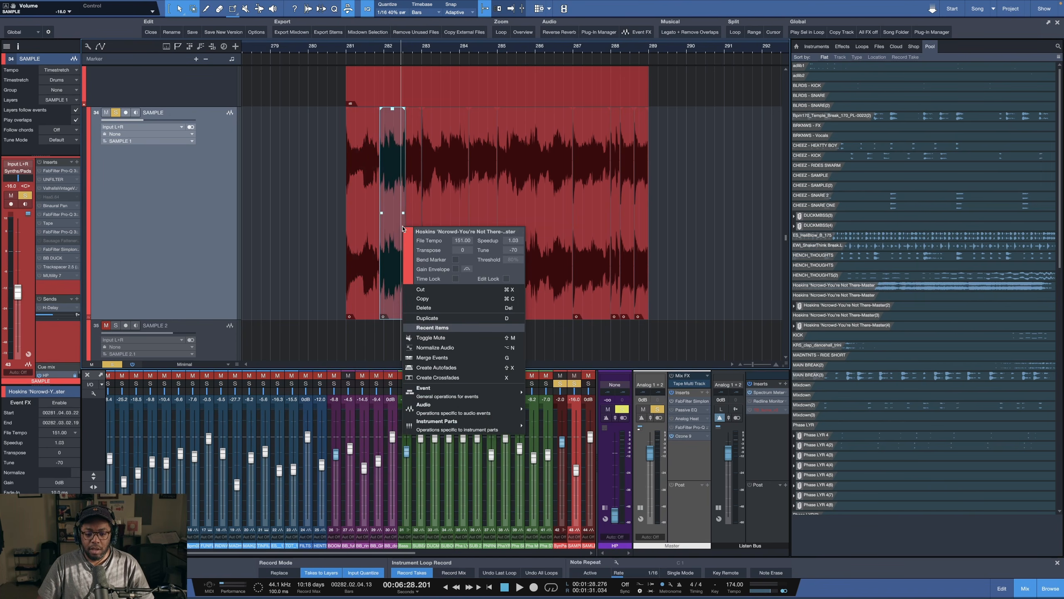
pyautogui.click(445, 201)
pyautogui.rightClick(450, 213)
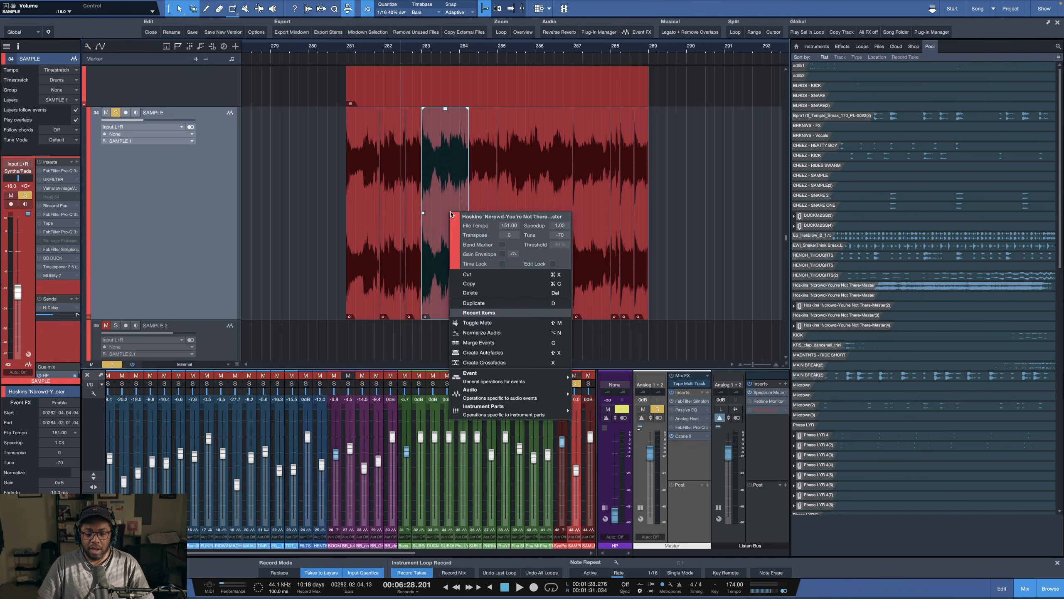
pyautogui.click(485, 191)
pyautogui.rightClick(486, 189)
pyautogui.click(486, 191)
# Step: Compare the Speedup and Tune settings of the slices near bars 287 and 285 with those of the bar 283 slice
pyautogui.click(597, 192)
pyautogui.rightClick(598, 194)
pyautogui.click(596, 199)
pyautogui.rightClick(592, 206)
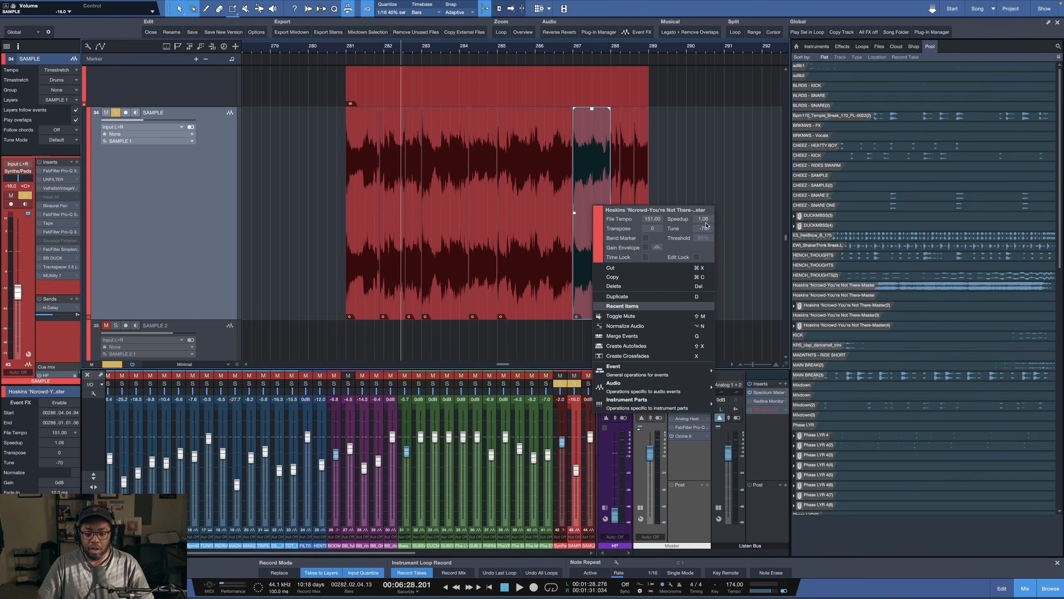
pyautogui.click(553, 238)
pyautogui.rightClick(551, 239)
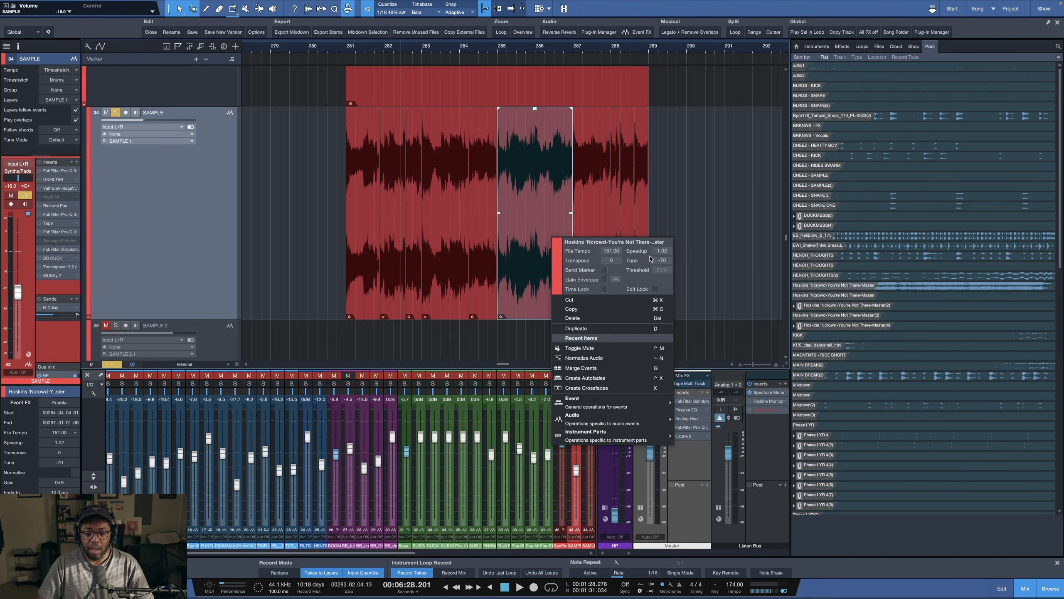
pyautogui.click(472, 235)
pyautogui.rightClick(447, 242)
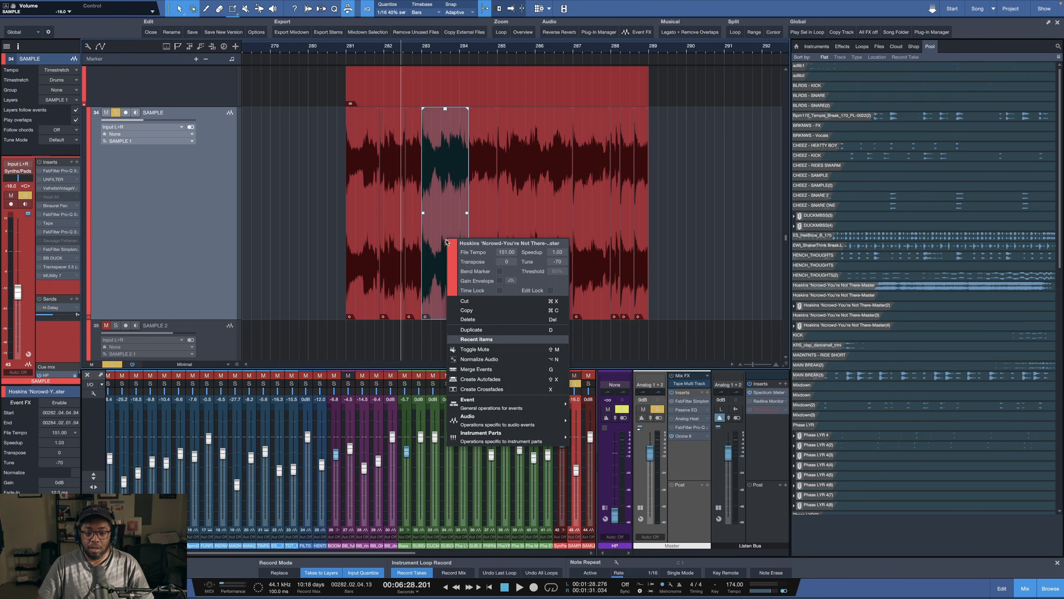
pyautogui.click(694, 254)
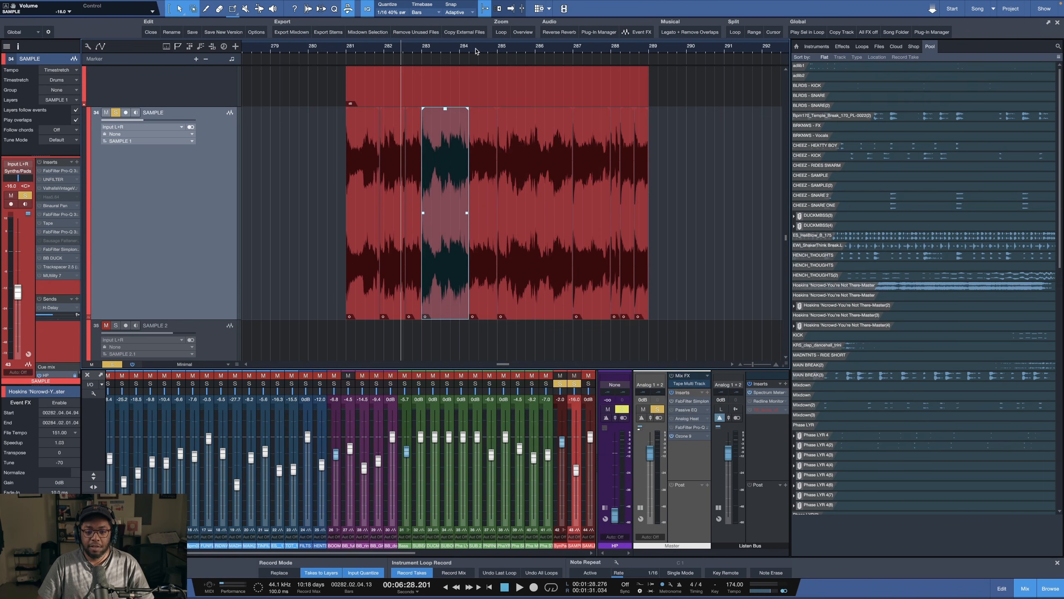
# Step: Try to stretch the end of the slice starting near bar 283 to about bar 284, beat 3, and undo it
pyautogui.scroll(5, 476, 51)
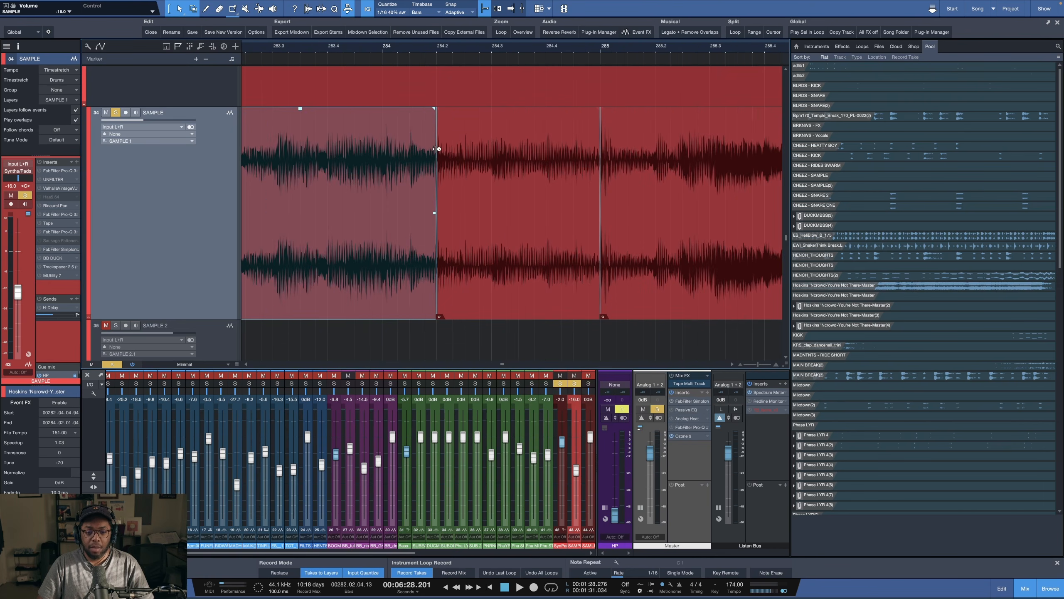
pyautogui.moveTo(432, 150); pyautogui.dragTo(499, 165)
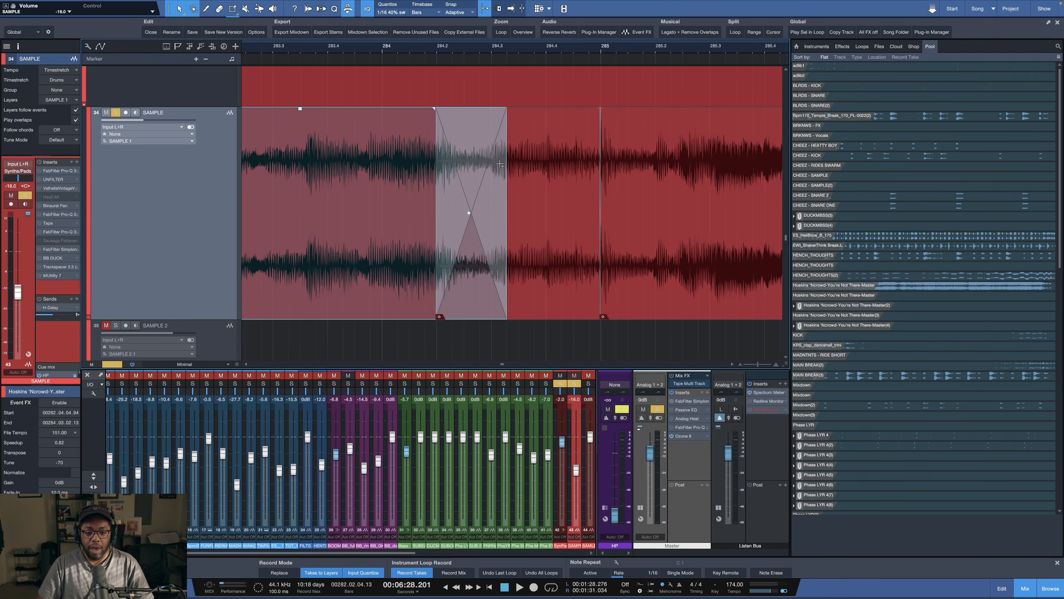
pyautogui.hotkey('ctrl', 'z')
pyautogui.scroll(-2, 501, 60)
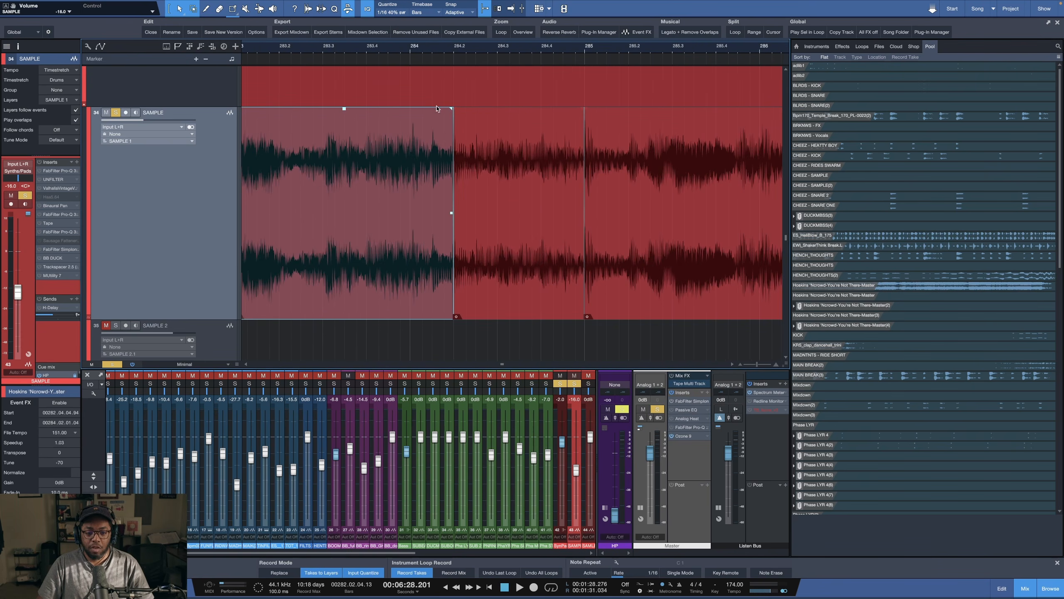
# Step: Play the selected slice from bar 283, beat 3, and examine its waveform up close and in context
pyautogui.scroll(-10, 409, 49)
pyautogui.scroll(6, 412, 49)
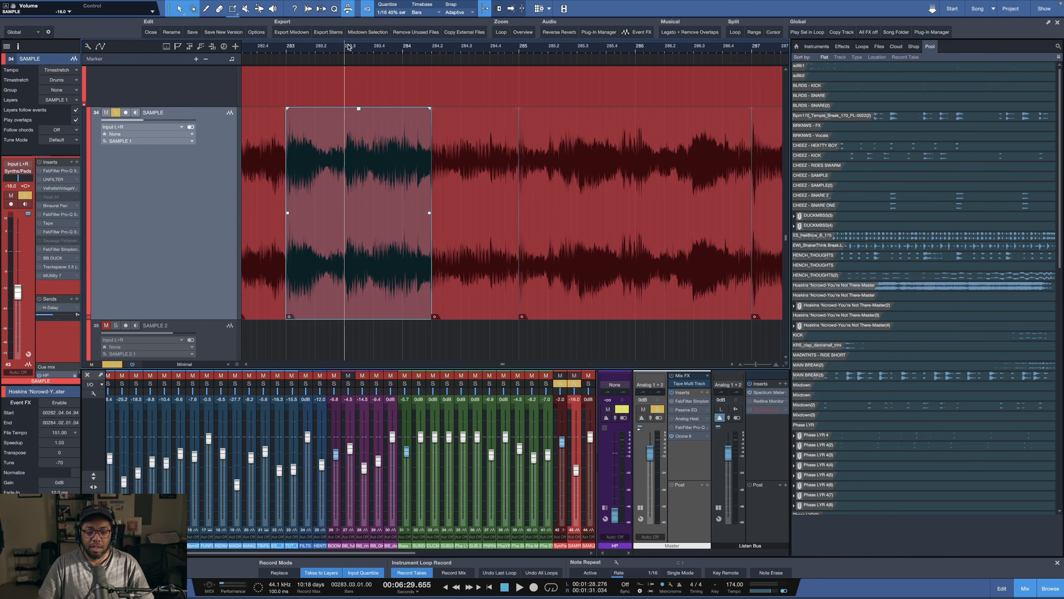
pyautogui.press('space')
pyautogui.press('space')
pyautogui.press('space')
pyautogui.press('space')
pyautogui.scroll(-1, 398, 50)
pyautogui.scroll(6, 385, 48)
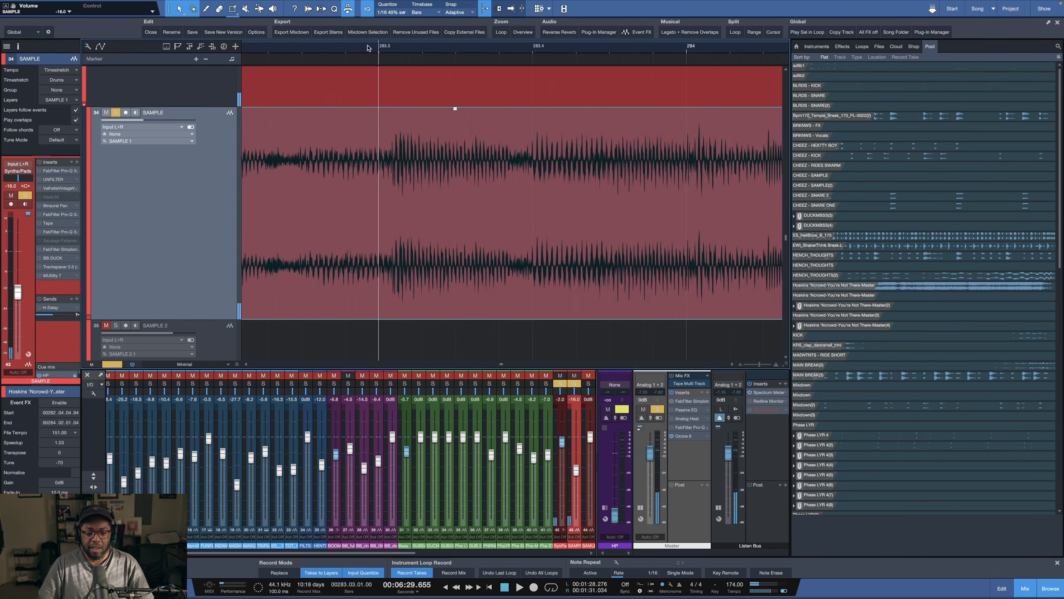
pyautogui.scroll(-5, 375, 45)
pyautogui.scroll(-4, 374, 45)
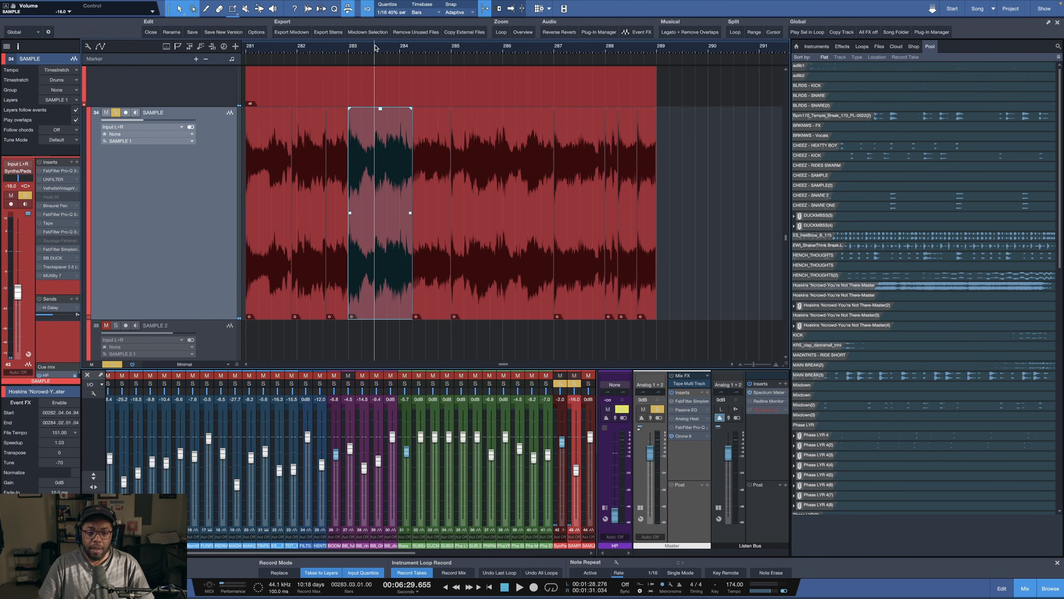
pyautogui.scroll(-2, 392, 48)
pyautogui.press('space')
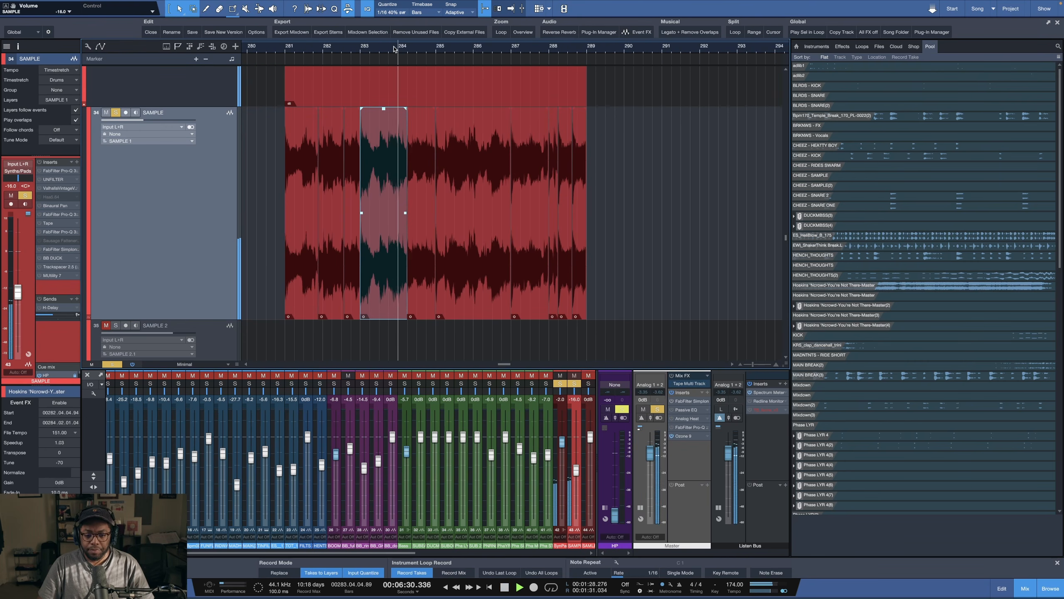
pyautogui.press('space')
pyautogui.scroll(-4, 398, 48)
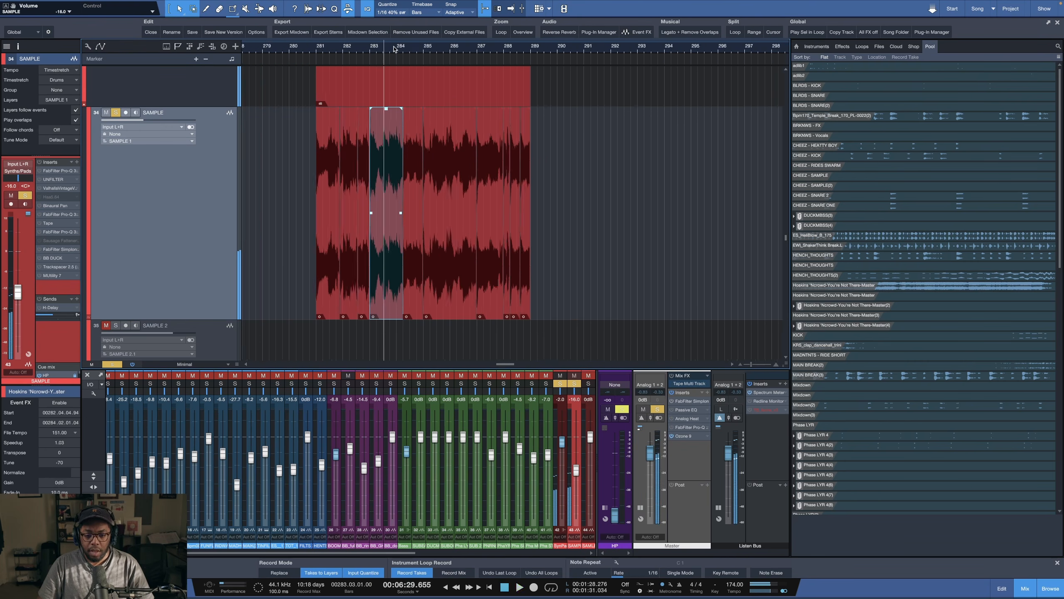
# Step: Play the long sample section from around bar 301 and examine its waveform near bar 302
pyautogui.click(620, 52)
pyautogui.press('space')
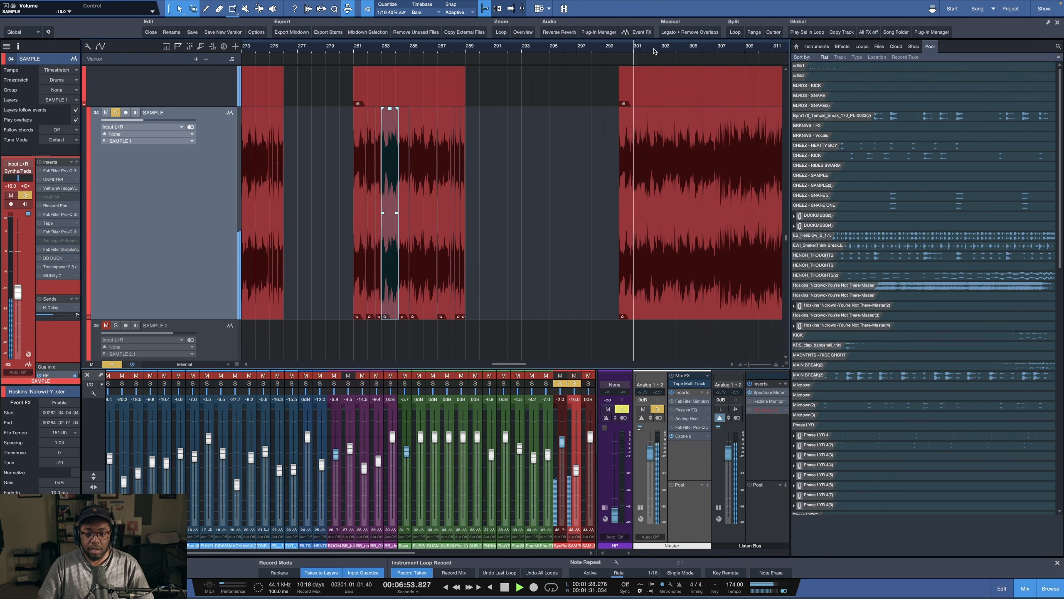
pyautogui.scroll(12, 653, 51)
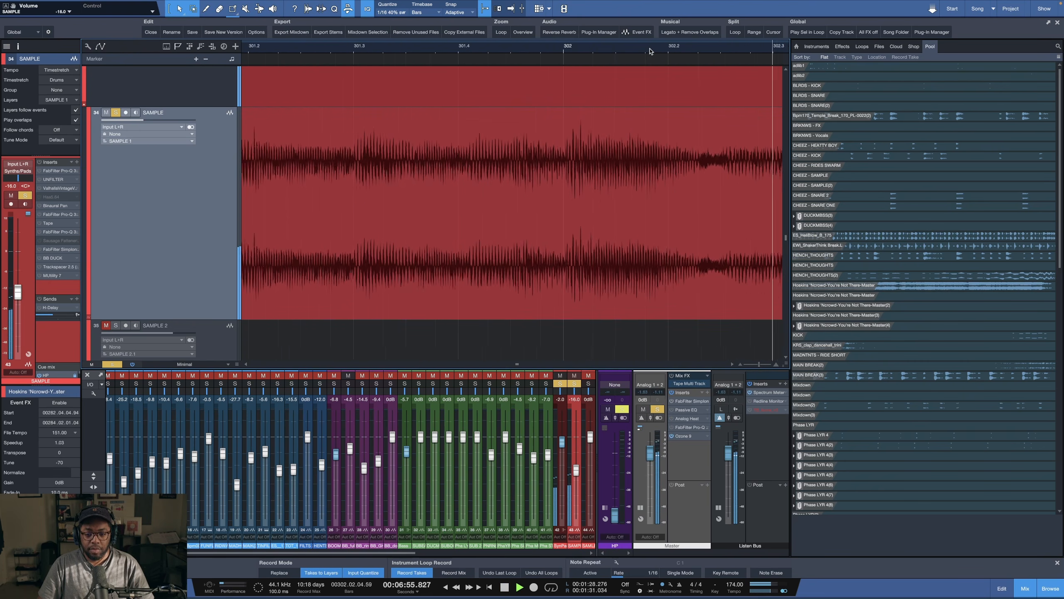
pyautogui.scroll(-15, 650, 51)
pyautogui.press('space')
# Step: Play the chopped sample section from bar 281 for comparison
pyautogui.click(541, 50)
pyautogui.press('space')
pyautogui.scroll(10, 553, 49)
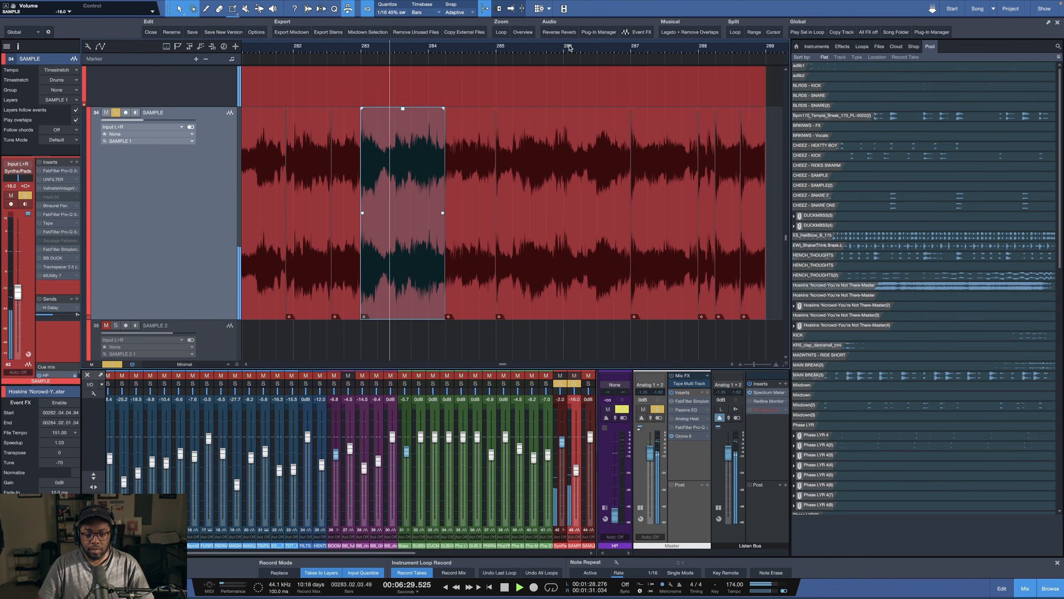
pyautogui.press('space')
pyautogui.scroll(-2, 569, 48)
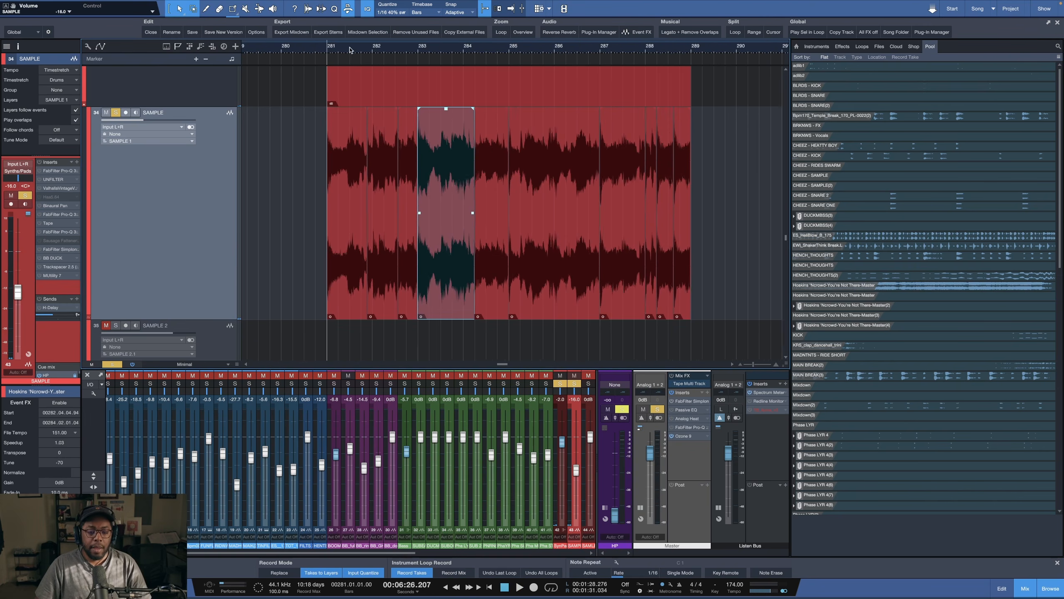
# Step: Duplicate the purple audio part at bar 161 of the SAMPLE track to bar 219 and play the copy
pyautogui.scroll(-10, 364, 48)
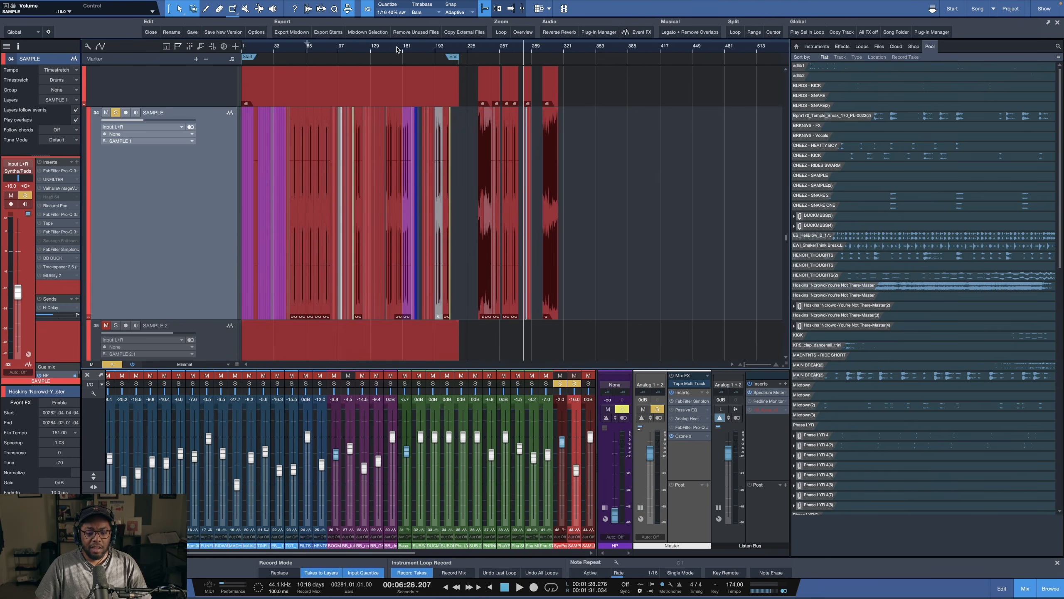
pyautogui.scroll(4, 397, 49)
pyautogui.click(426, 308)
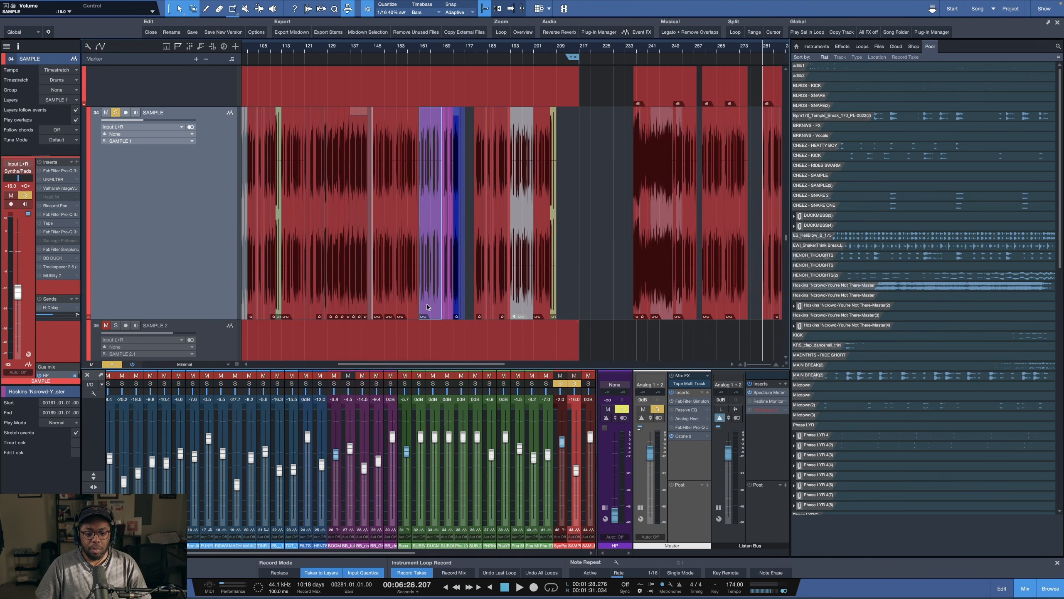
pyautogui.keyDown('alt'); pyautogui.moveTo(428, 304); pyautogui.dragTo(647, 285); pyautogui.keyUp('alt')
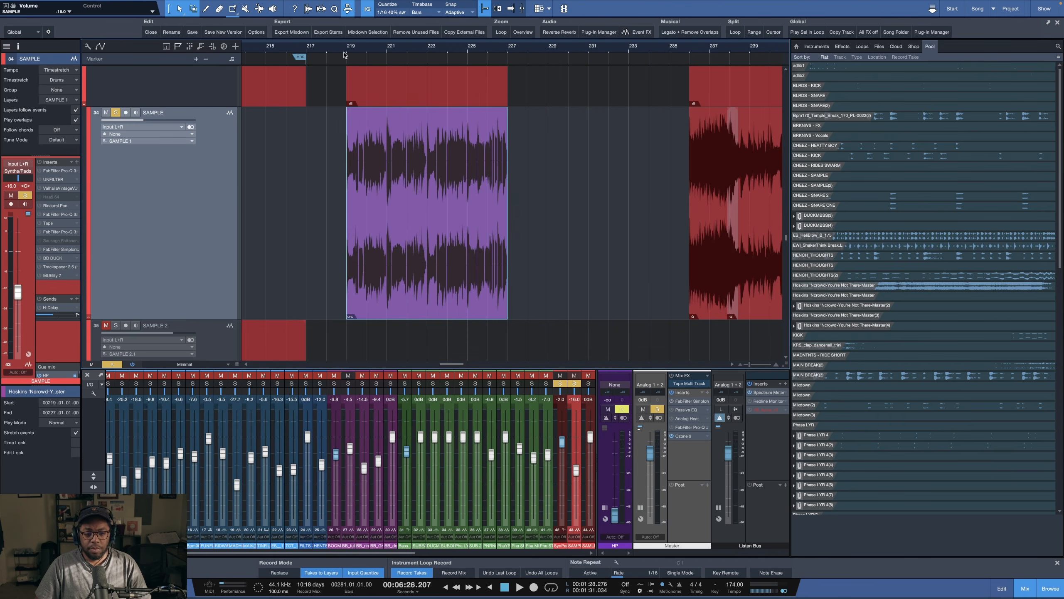
pyautogui.press('space')
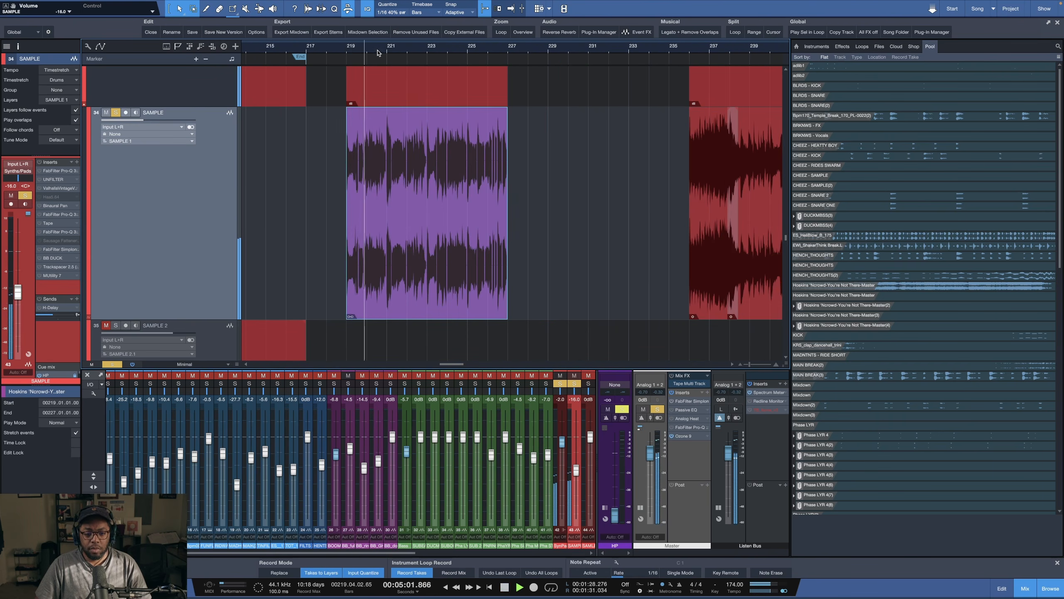
pyautogui.press('z')
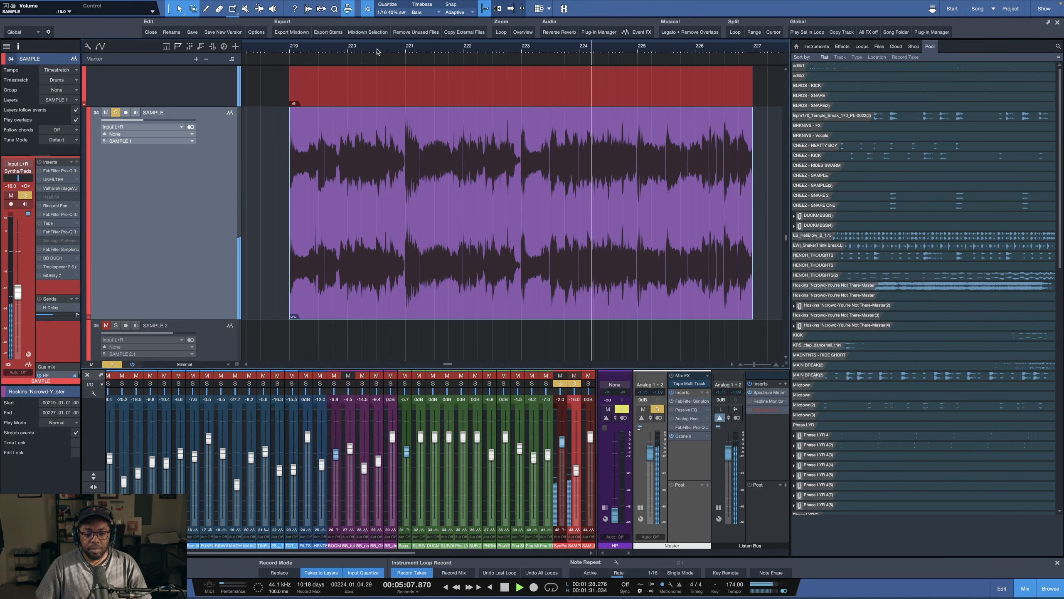
# Step: Dissolve the copied audio part at bar 219 into its individual slices and inspect the cuts up close
pyautogui.scroll(-3, 377, 51)
pyautogui.scroll(-1, 377, 51)
pyautogui.press('super+z')
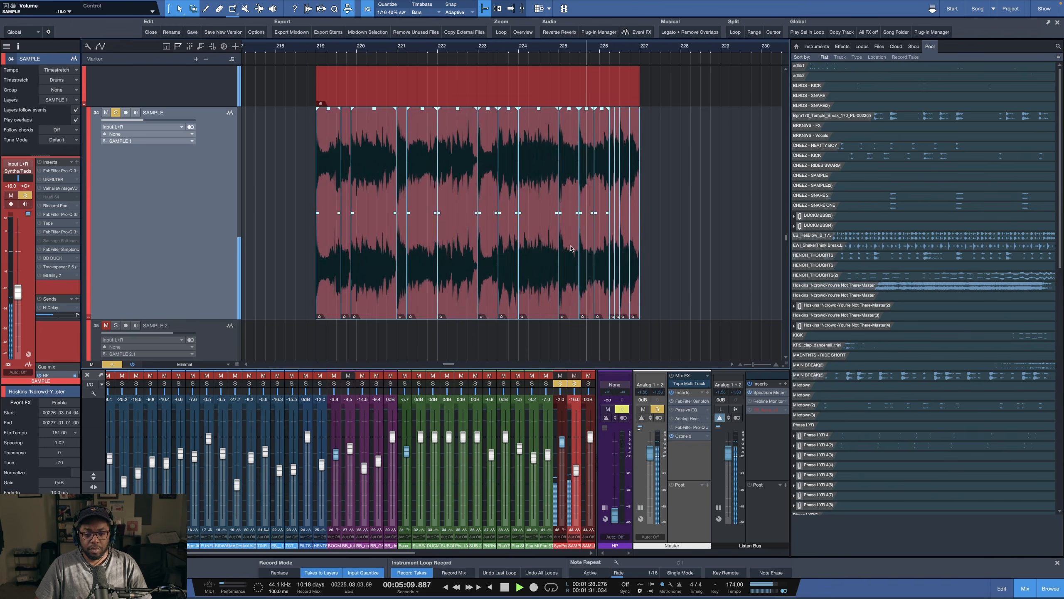
pyautogui.click(661, 307)
pyautogui.press('space')
pyautogui.scroll(4, 630, 49)
pyautogui.scroll(-3, 629, 49)
pyautogui.scroll(12, 379, 48)
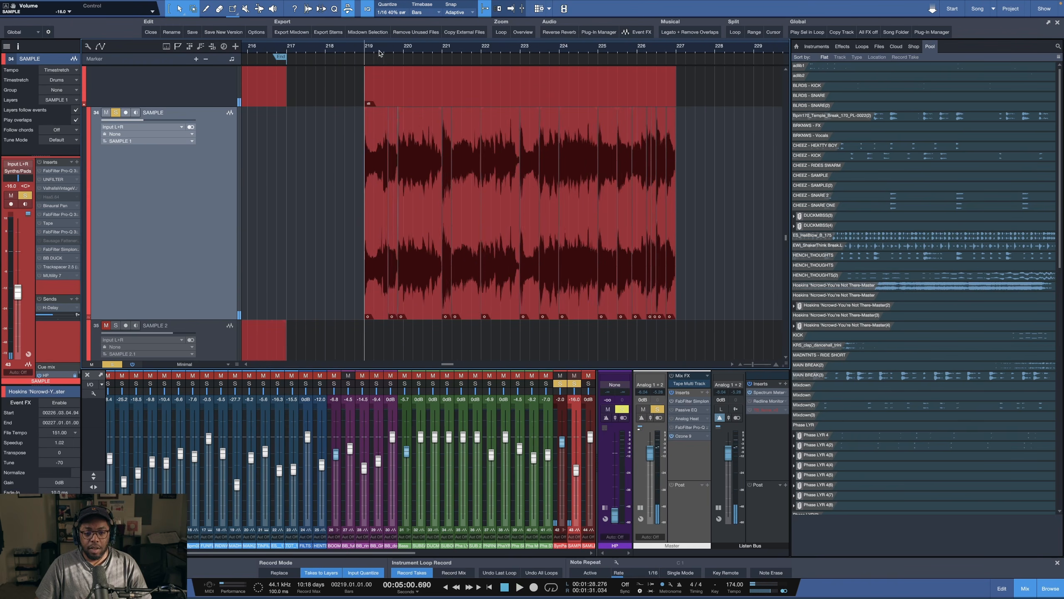
pyautogui.scroll(-3, 379, 52)
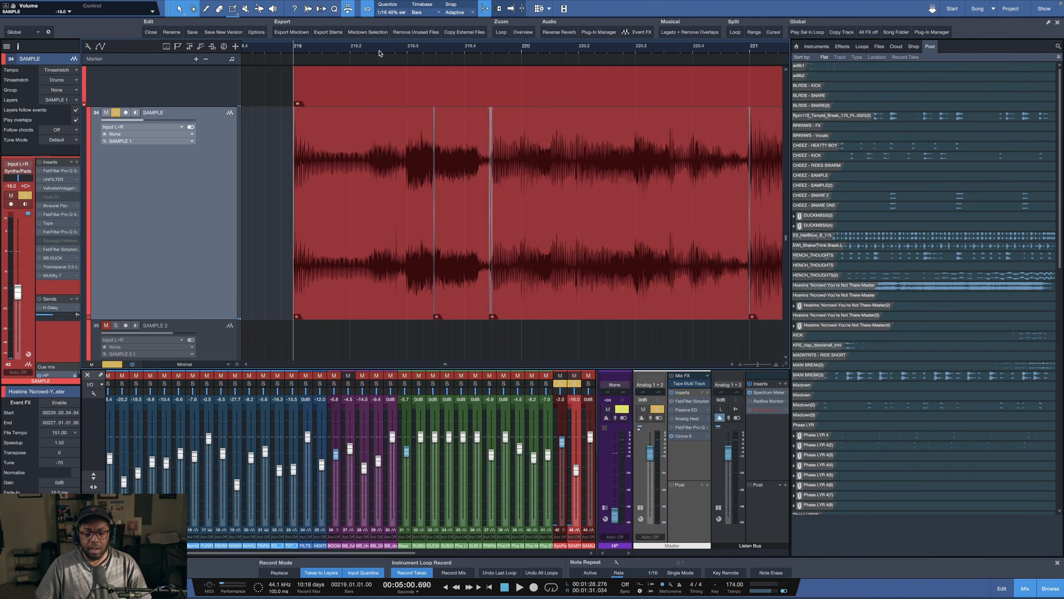
# Step: Play the full mix from bar 163 with all solos switched off, and restore the solos after stopping
pyautogui.scroll(-15, 379, 52)
pyautogui.scroll(1, 379, 53)
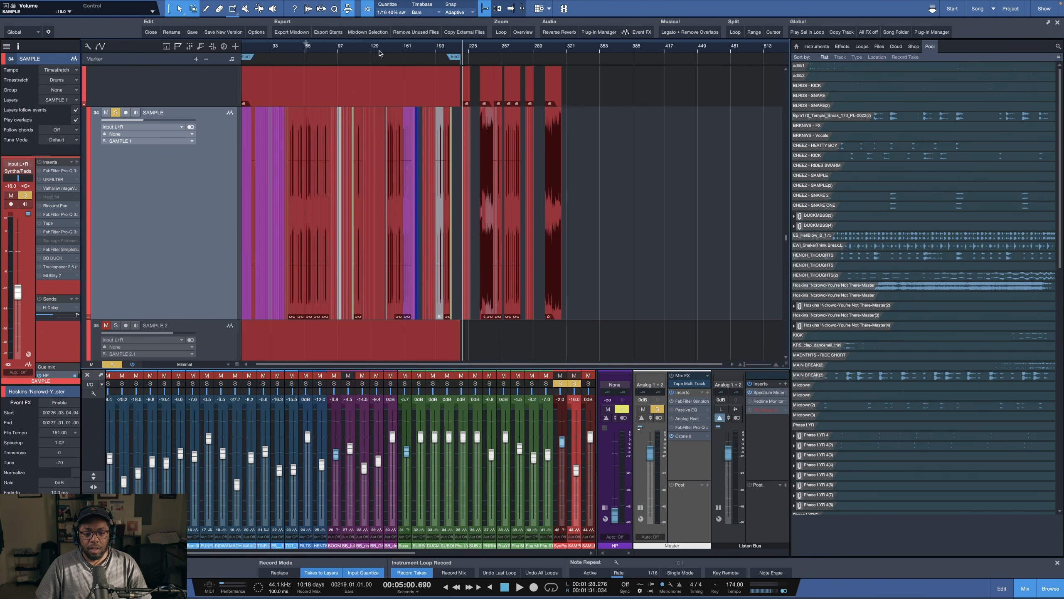
pyautogui.scroll(1, 379, 52)
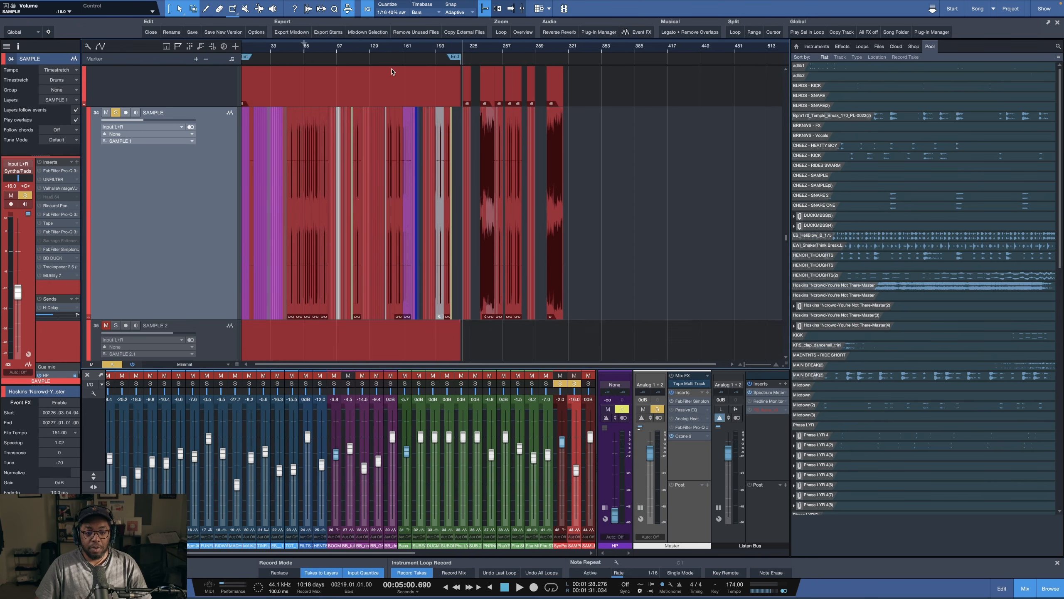
pyautogui.scroll(4, 391, 176)
pyautogui.scroll(-2, 398, 126)
pyautogui.click(405, 49)
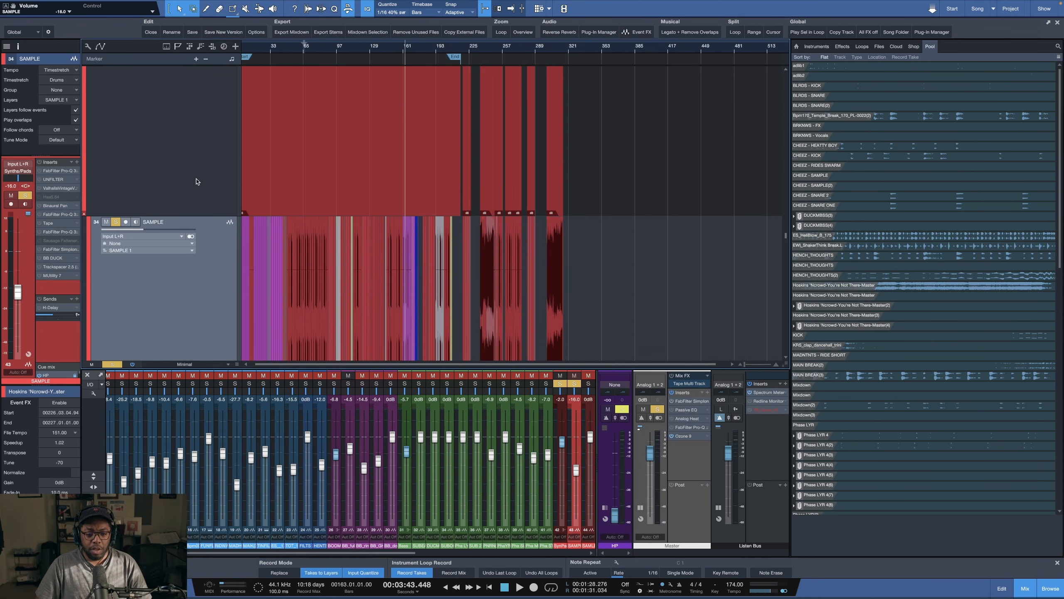
pyautogui.click(112, 364)
pyautogui.press('space')
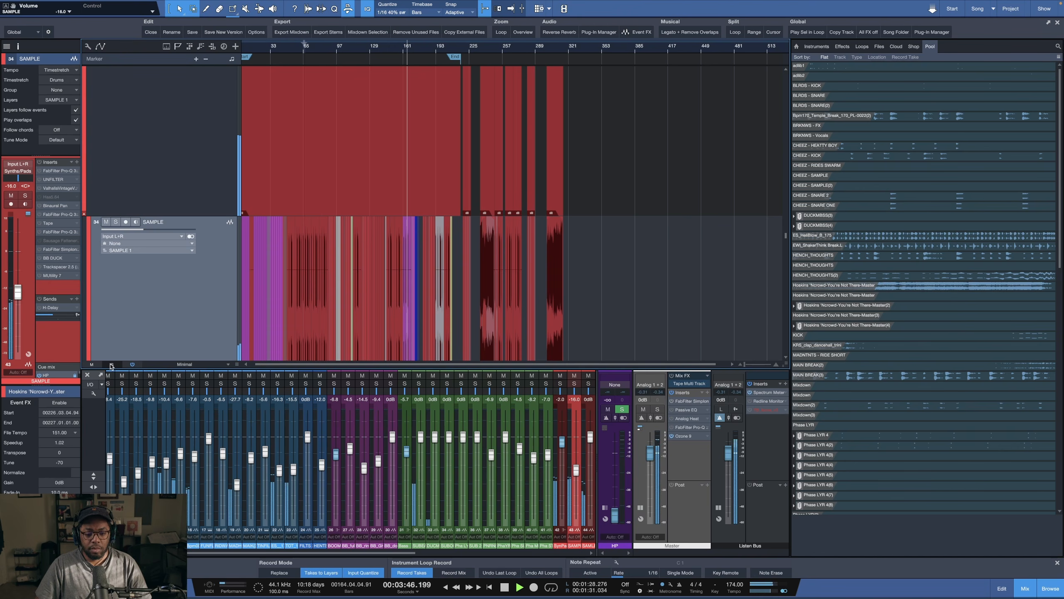
pyautogui.press('space')
pyautogui.click(112, 364)
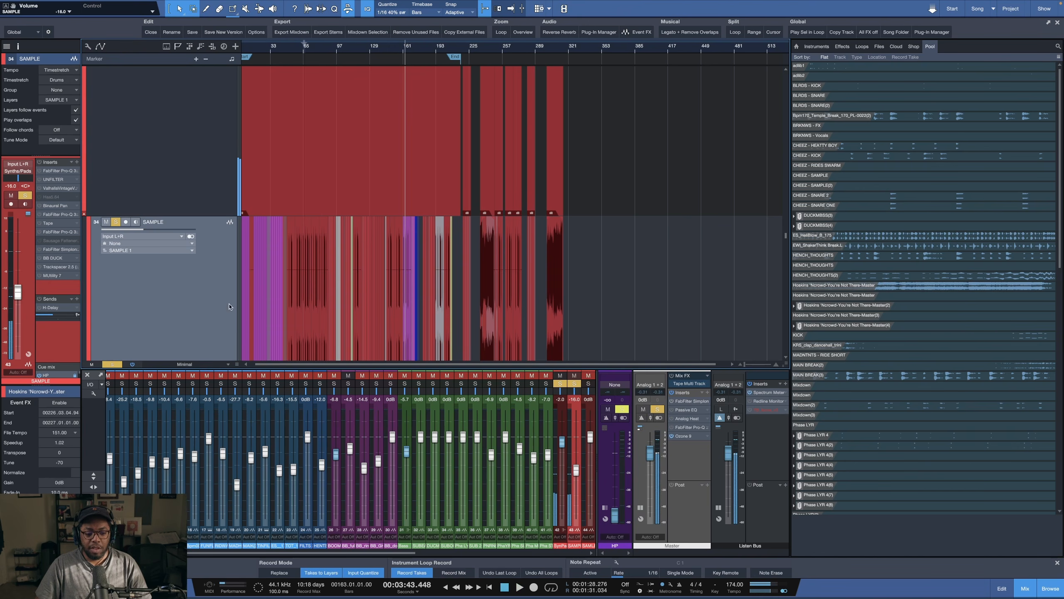
# Step: Reduce the height of the SAMPLE track so the slices between bars 219 and 227 fit in a compact lane
pyautogui.scroll(15, 466, 50)
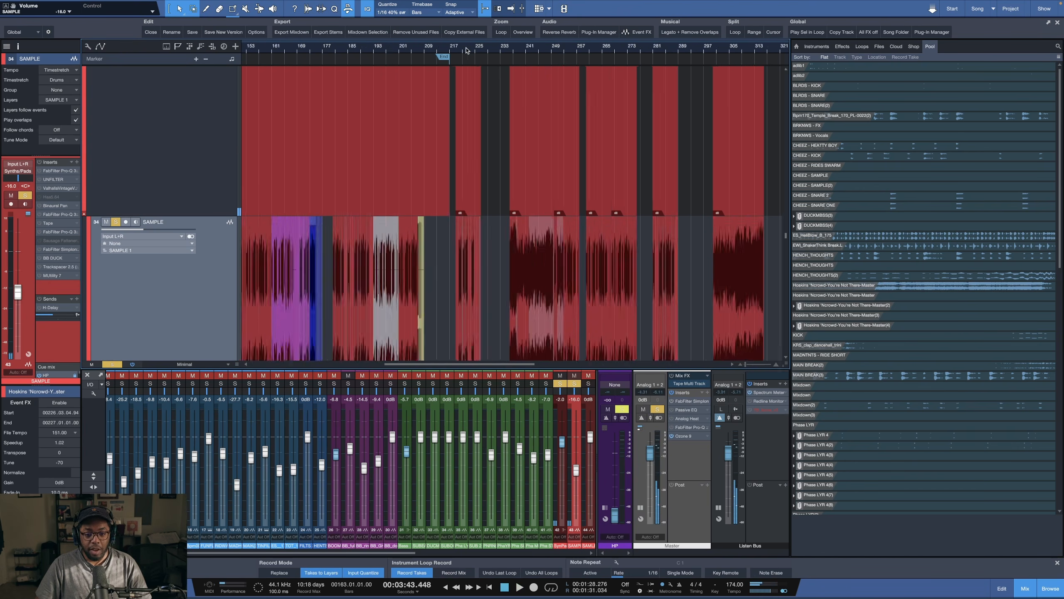
pyautogui.scroll(-3, 660, 271)
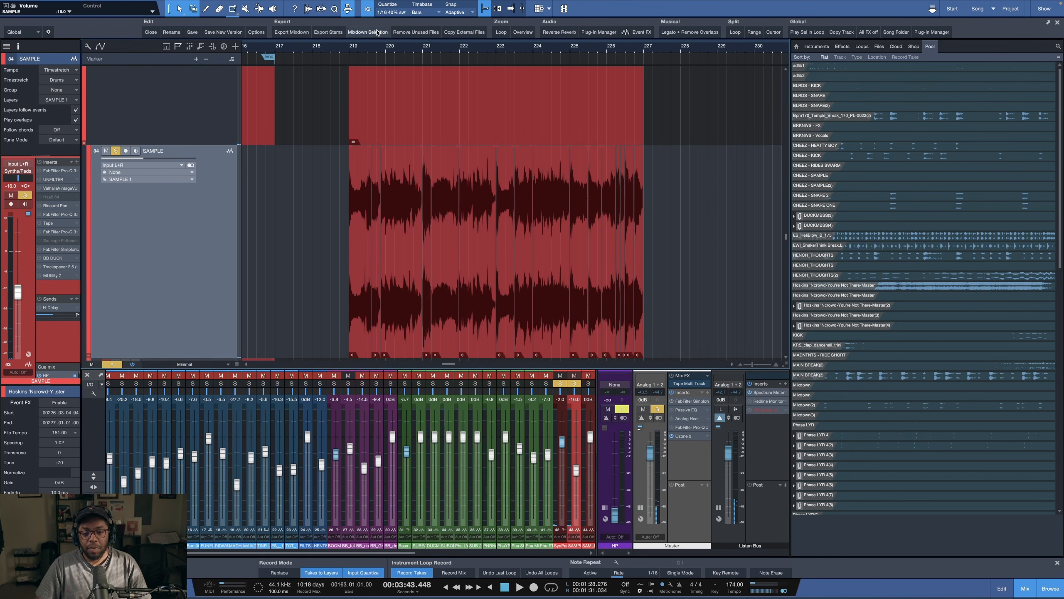
pyautogui.scroll(2, 346, 52)
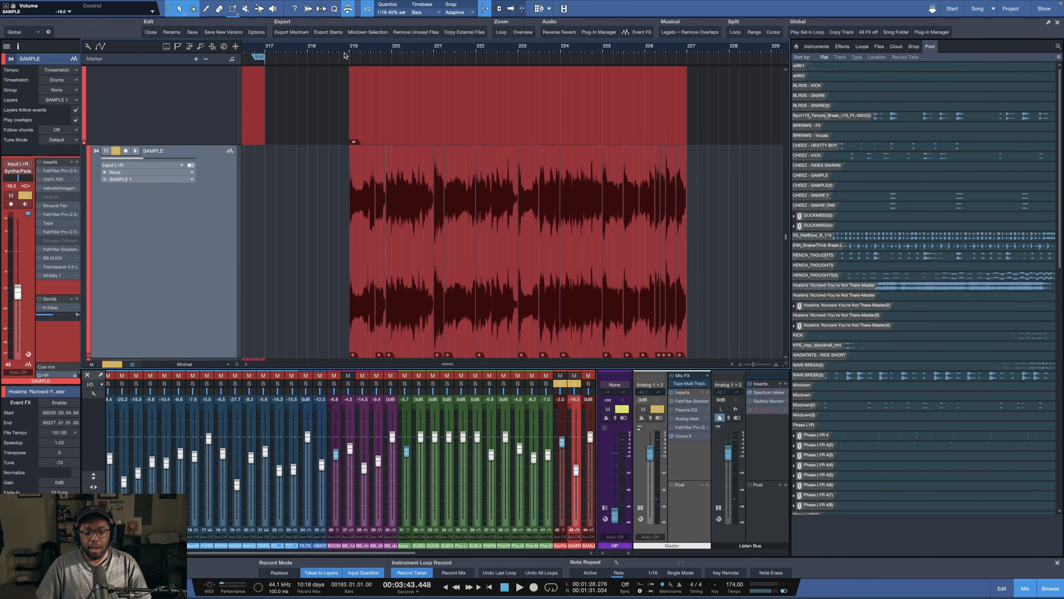
pyautogui.scroll(-2, 209, 317)
pyautogui.moveTo(208, 314); pyautogui.dragTo(208, 180)
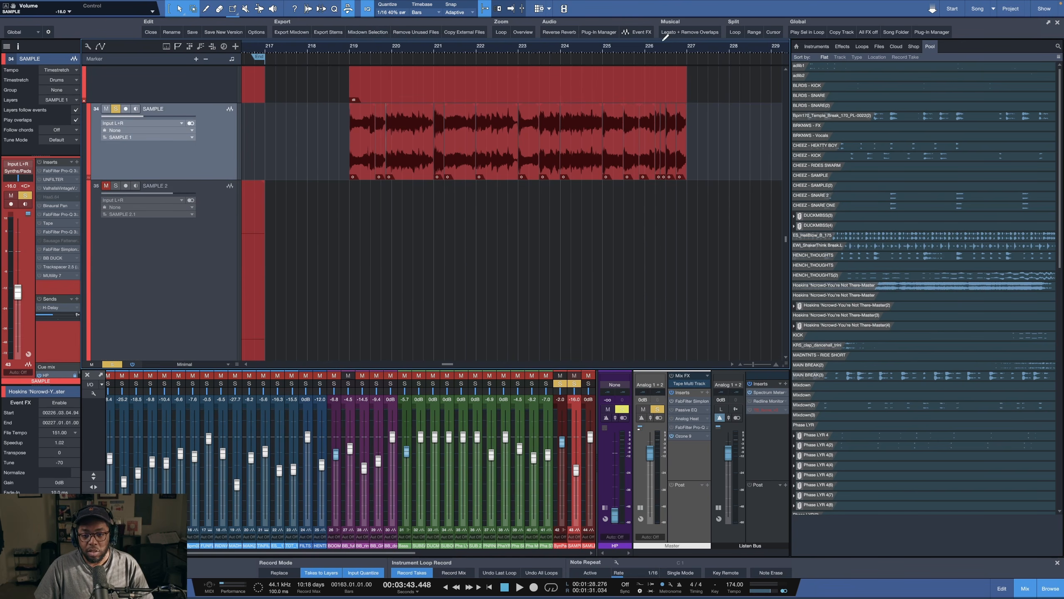
pyautogui.scroll(2, 663, 41)
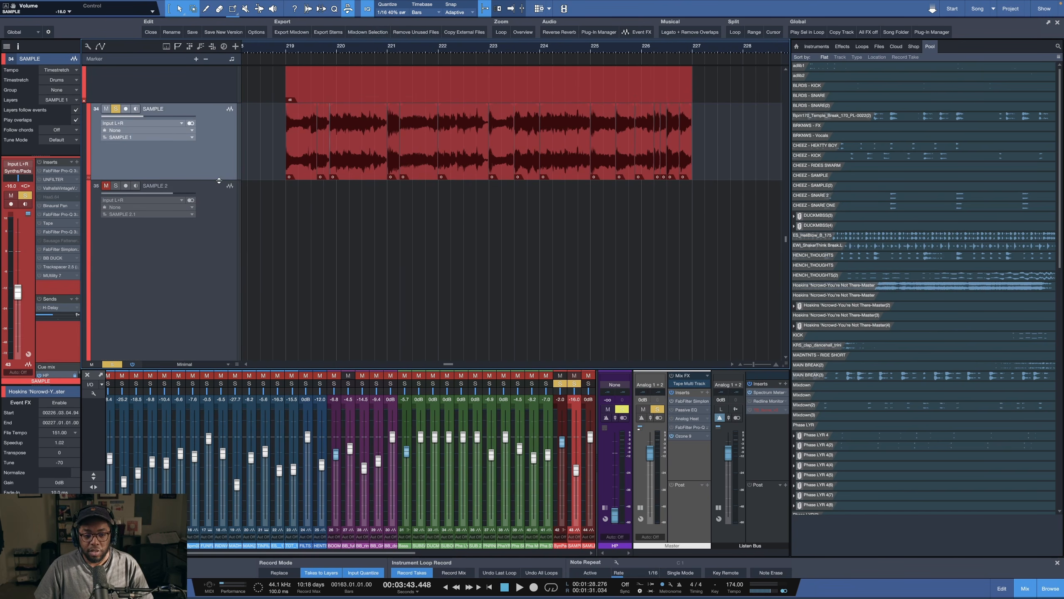
pyautogui.moveTo(218, 181); pyautogui.dragTo(211, 210)
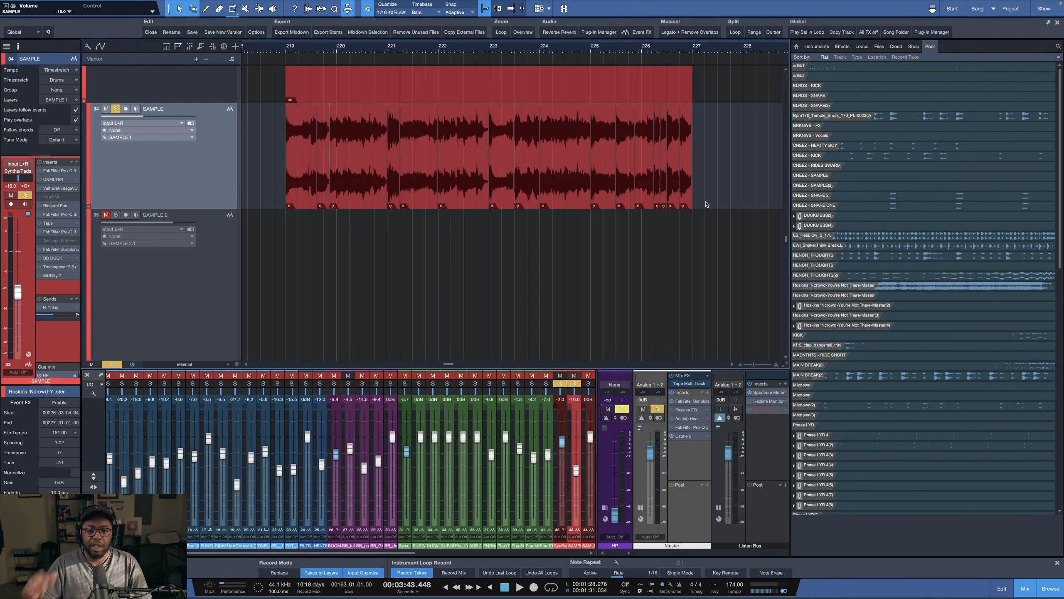
# Step: Play the chopped slices of the SAMPLE track from bar 219
pyautogui.press('space')
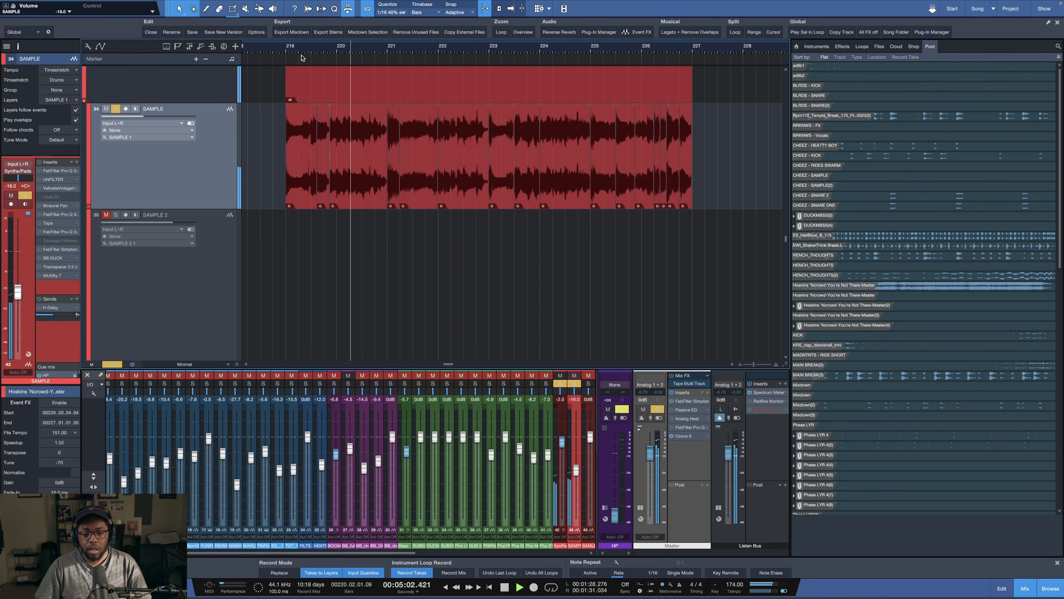
pyautogui.press('space')
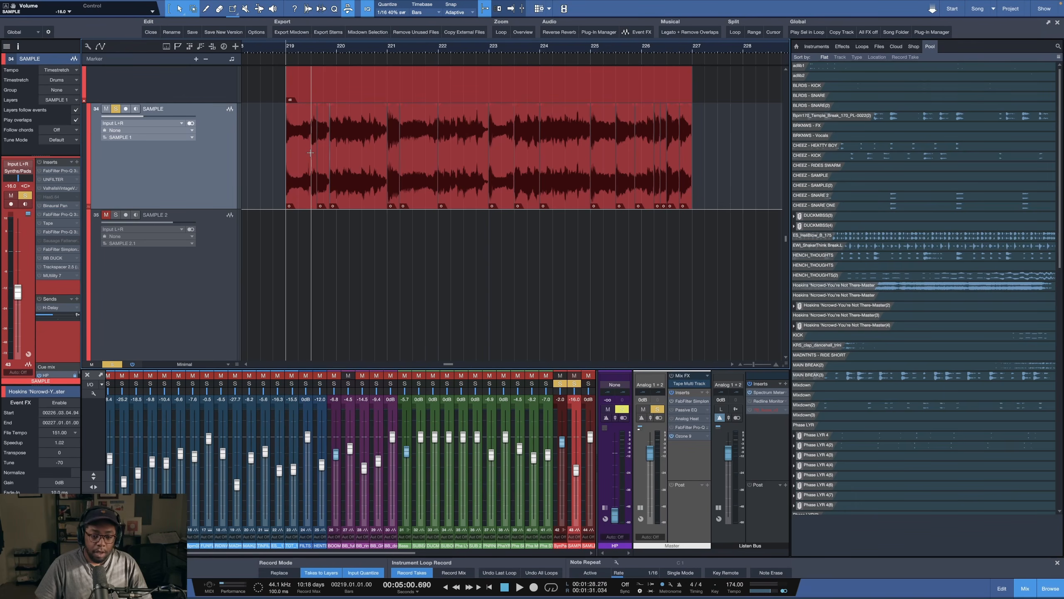
pyautogui.press('space')
pyautogui.scroll(-3, 317, 49)
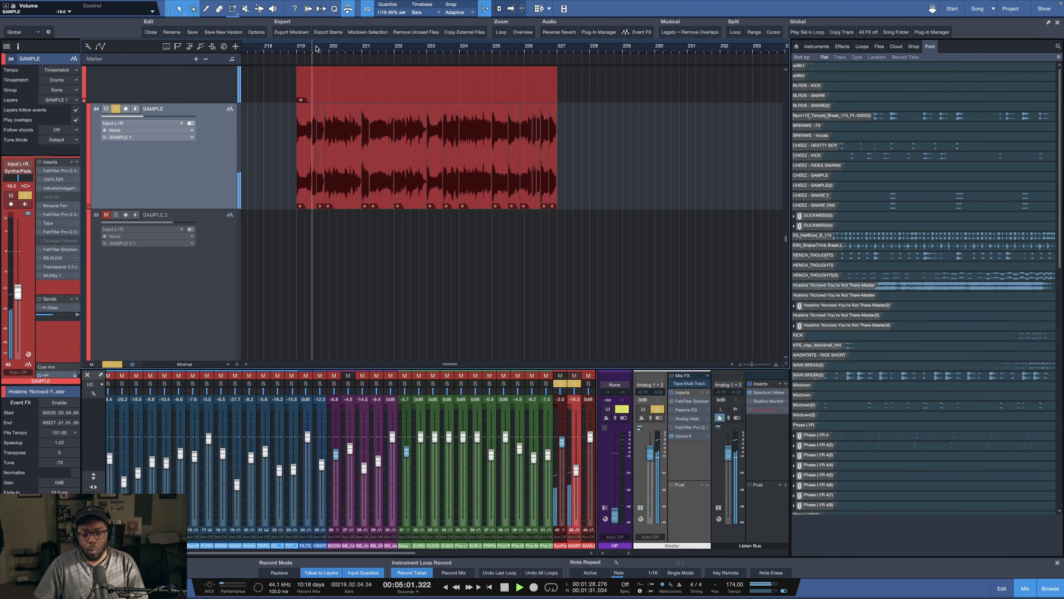
pyautogui.scroll(-2, 316, 49)
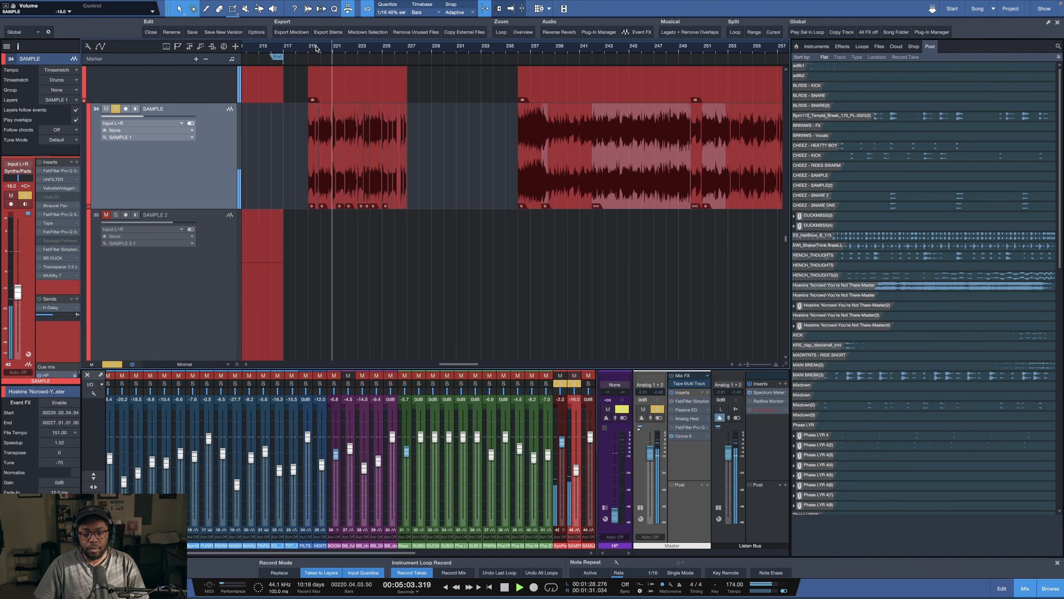
# Step: Play the short section of the SAMPLE track between bars 207 and 209 to compare it with the chopped slices
pyautogui.scroll(-1, 317, 49)
pyautogui.scroll(5, 316, 49)
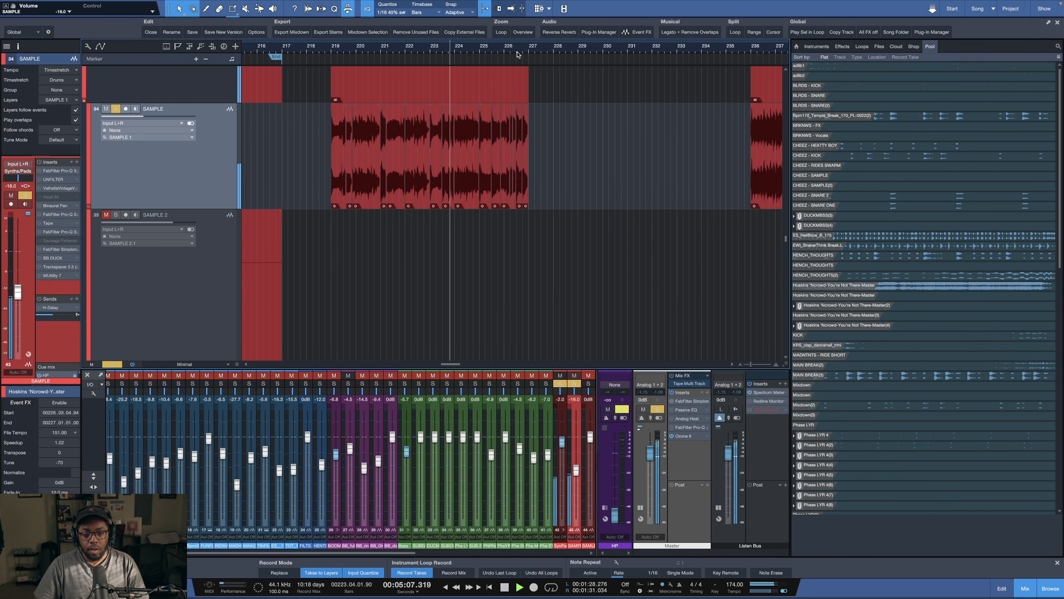
pyautogui.scroll(-4, 508, 54)
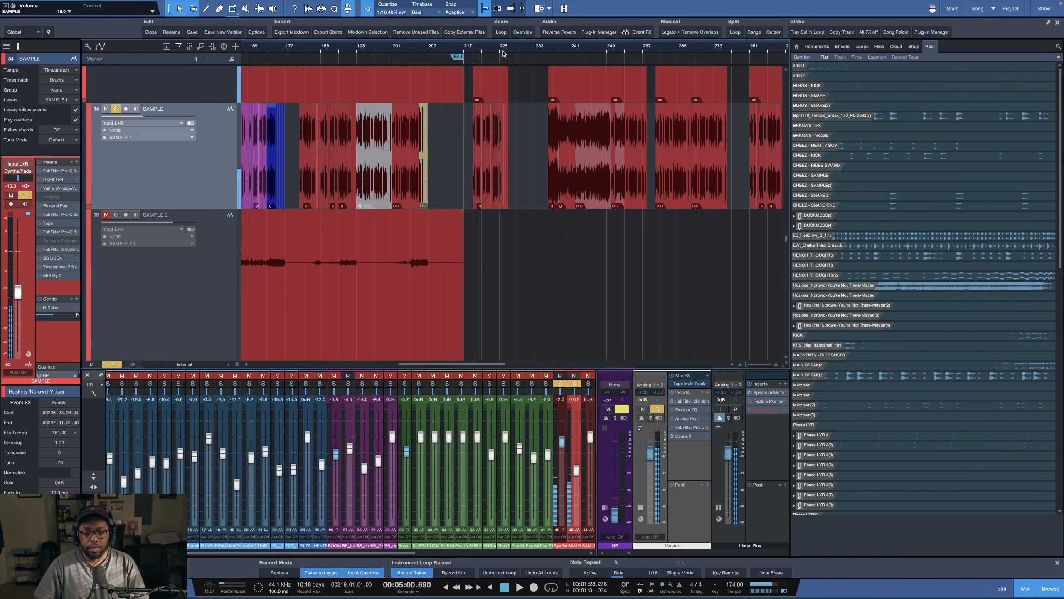
pyautogui.scroll(6, 417, 53)
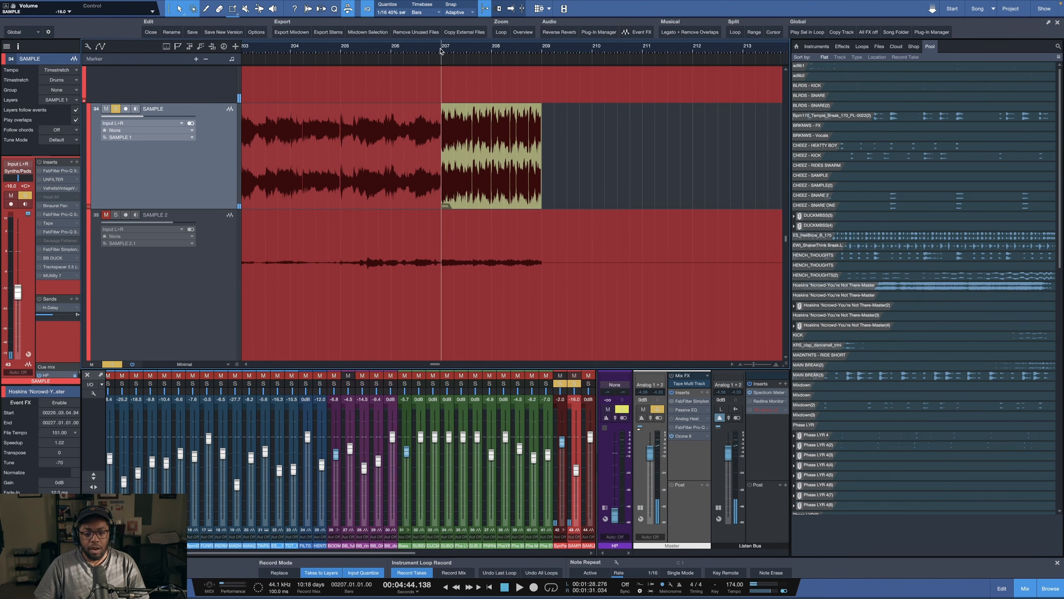
pyautogui.press('space')
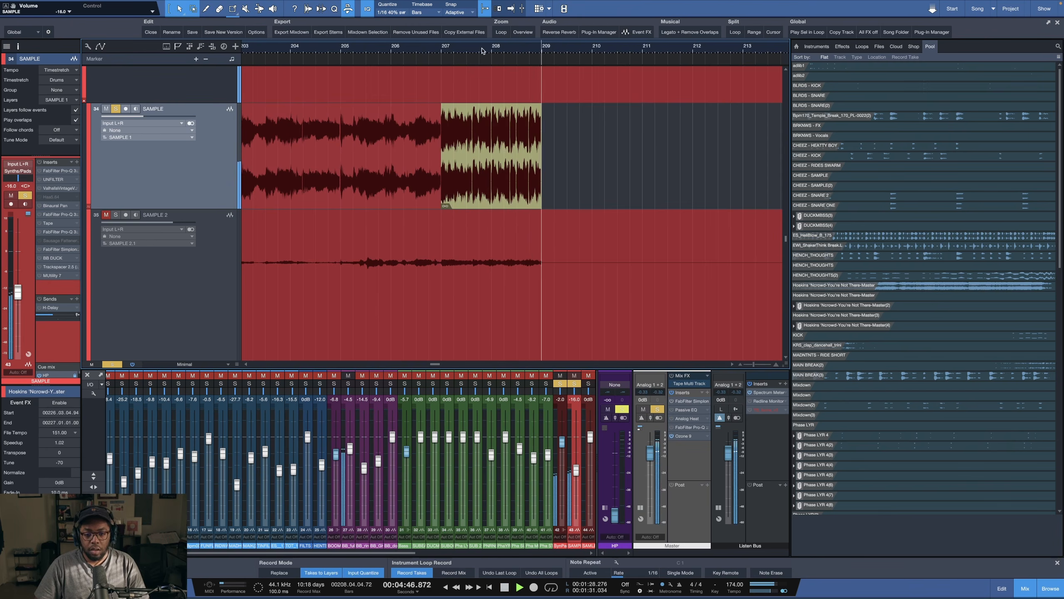
pyautogui.press('space')
# Step: Play the full mix from bar 17 with all solos switched off
pyautogui.scroll(-7, 511, 49)
pyautogui.scroll(-3, 511, 50)
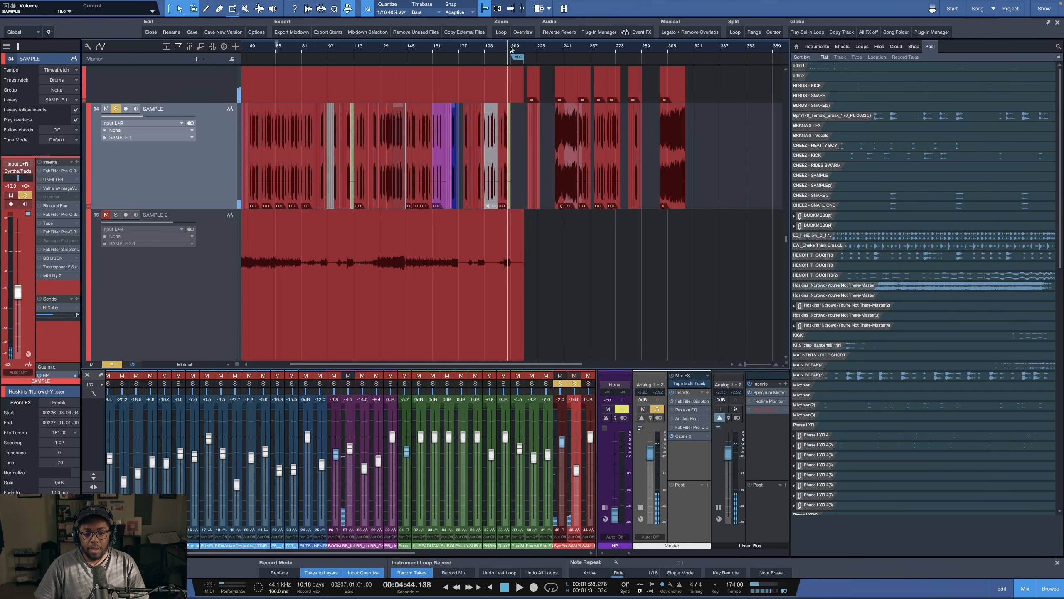
pyautogui.moveTo(260, 49); pyautogui.dragTo(358, 84)
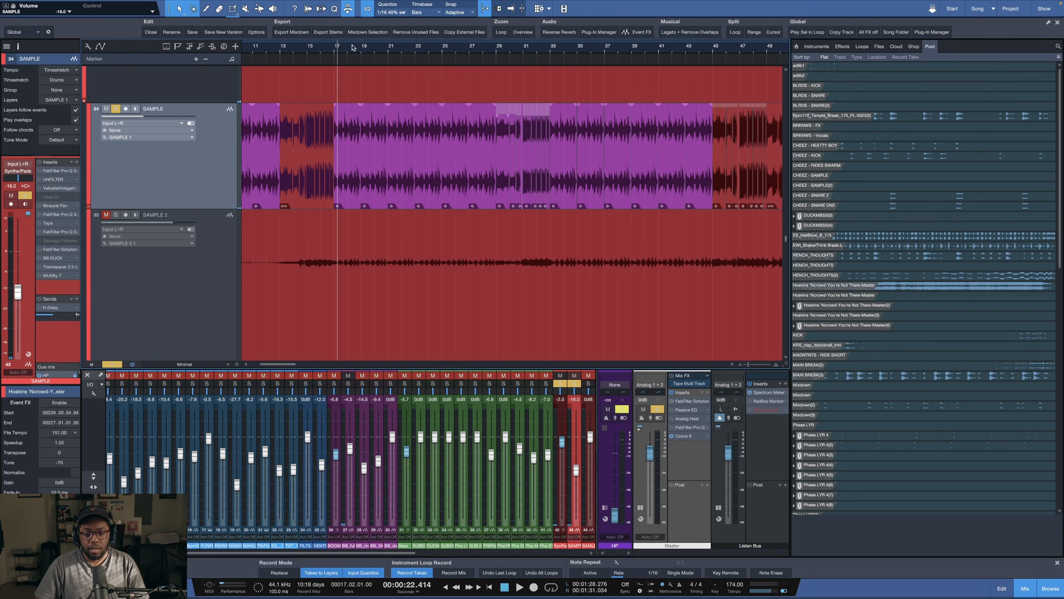
pyautogui.scroll(2, 475, 53)
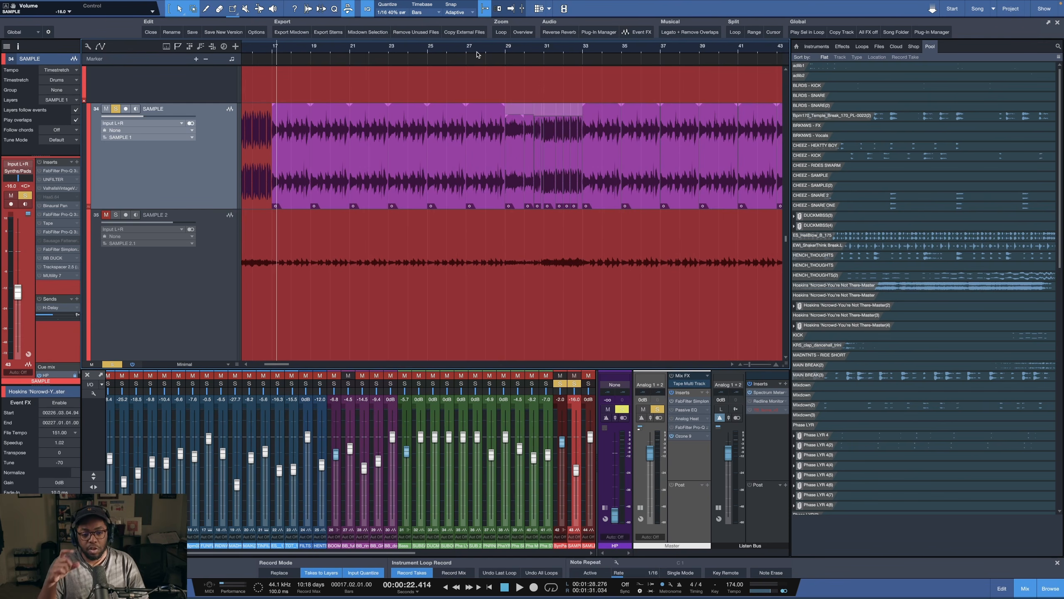
pyautogui.click(112, 363)
pyautogui.press('space')
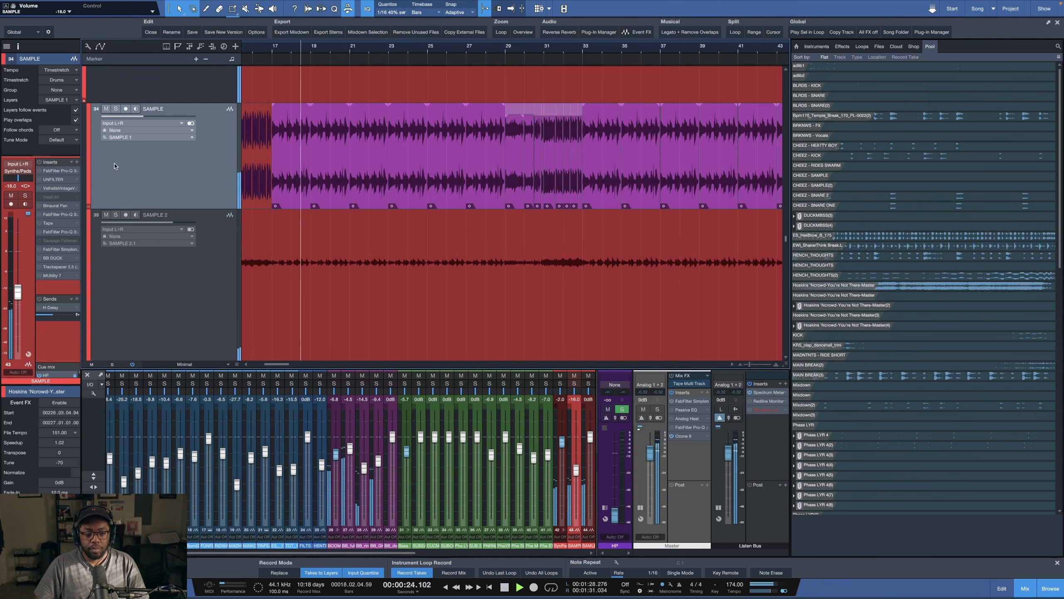
# Step: Mute the Vocals folder track, reduce its lane height and replay the mix from bar 17
pyautogui.scroll(-5, 155, 279)
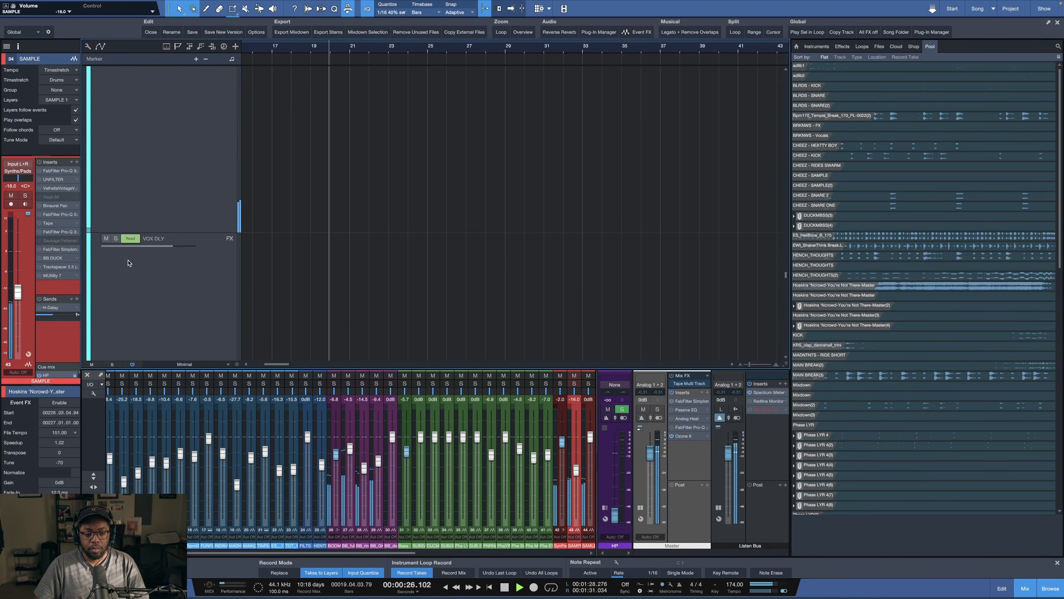
pyautogui.scroll(5, 128, 261)
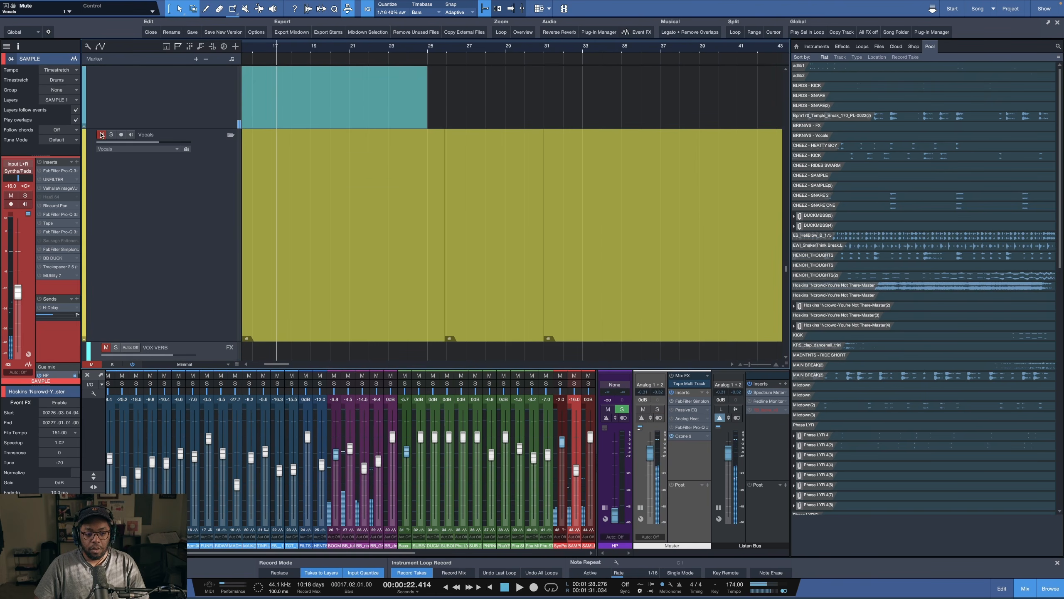
pyautogui.moveTo(207, 340); pyautogui.dragTo(207, 278)
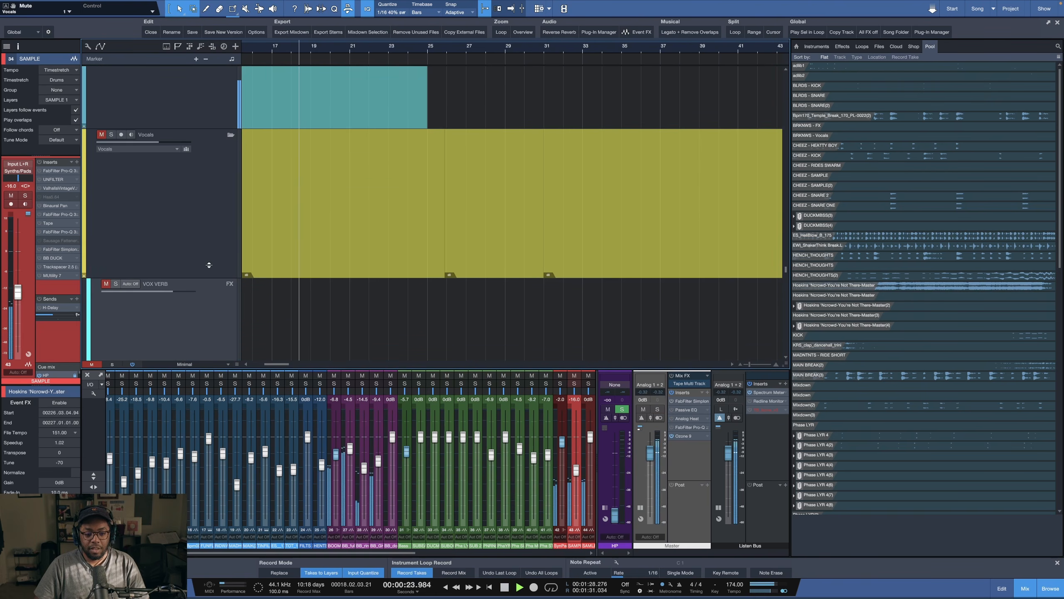
# Step: Bring the SAMPLE track into view, solo it during playback and listen through the cuts between bars 29 and 33
pyautogui.click(523, 32)
pyautogui.moveTo(275, 47); pyautogui.dragTo(335, 61)
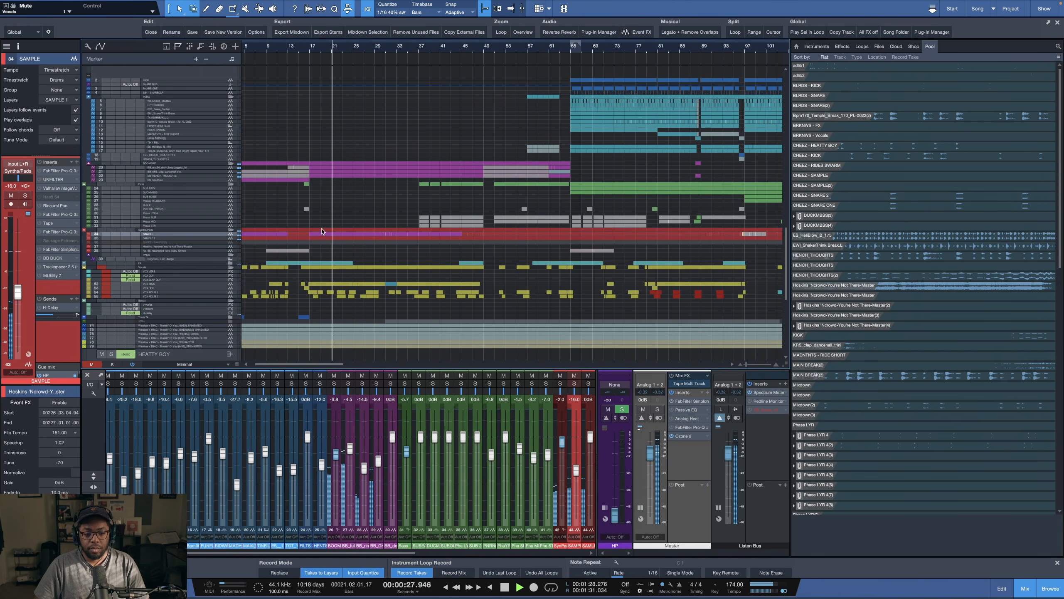
pyautogui.moveTo(291, 224); pyautogui.dragTo(447, 260)
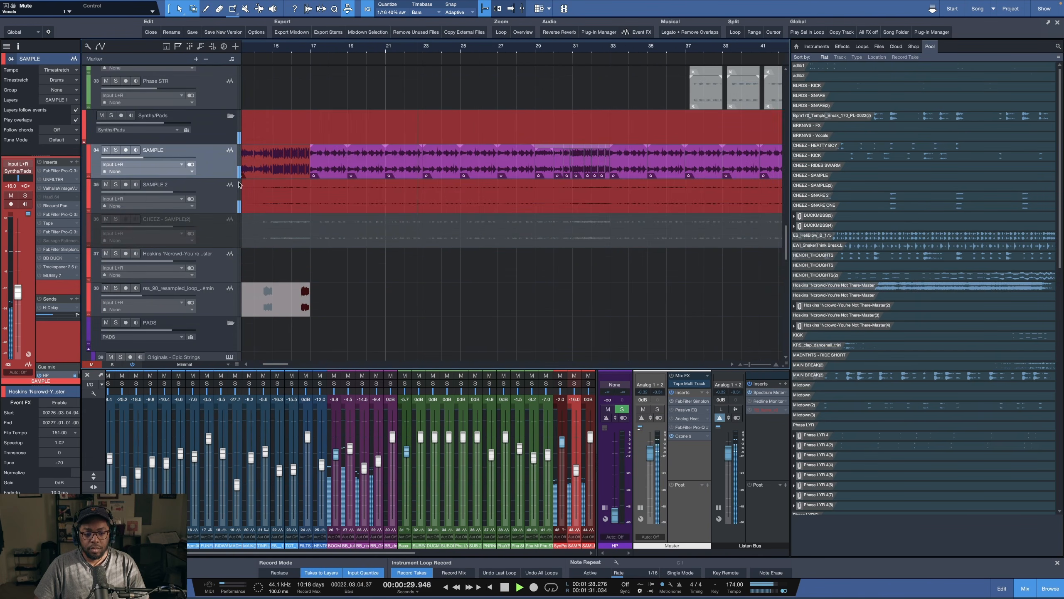
pyautogui.press('s')
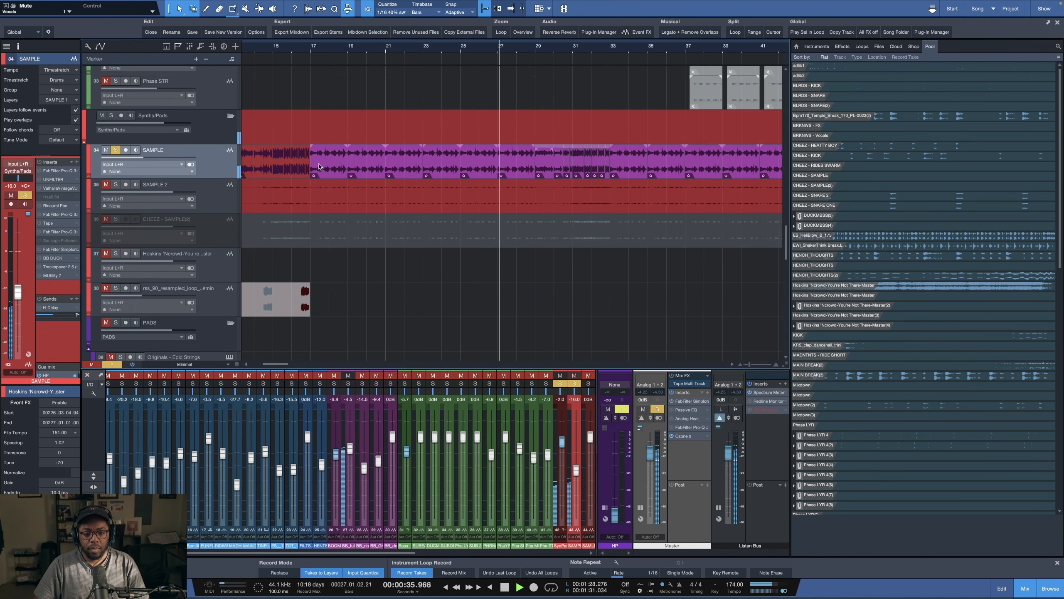
pyautogui.scroll(4, 620, 48)
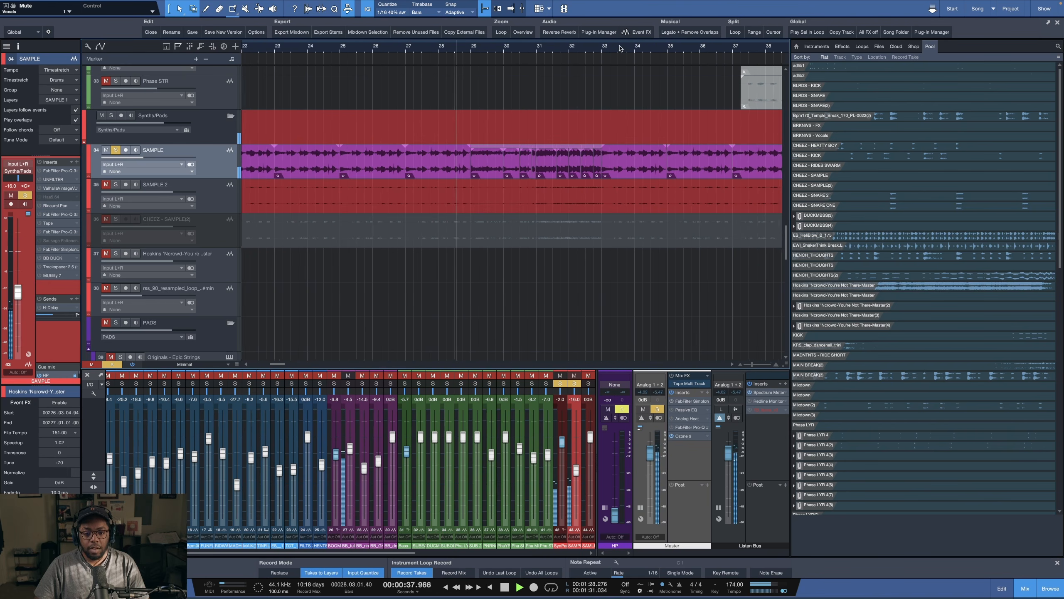
pyautogui.scroll(2, 621, 48)
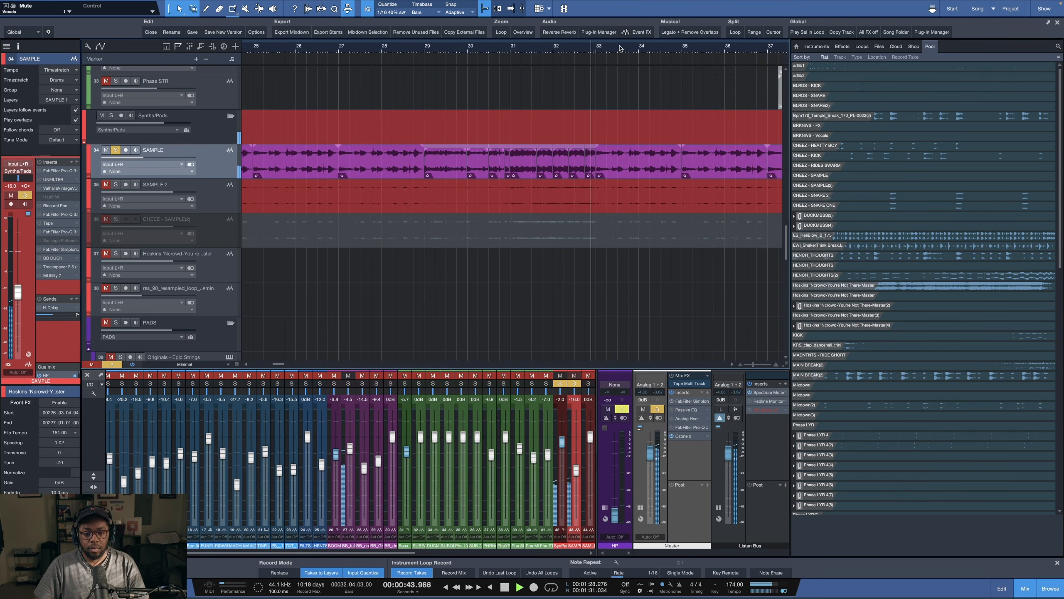
pyautogui.press('space')
# Step: Increase the height of the SAMPLE track and inspect its cuts between bars 29 and 33 up close
pyautogui.scroll(-5, 620, 48)
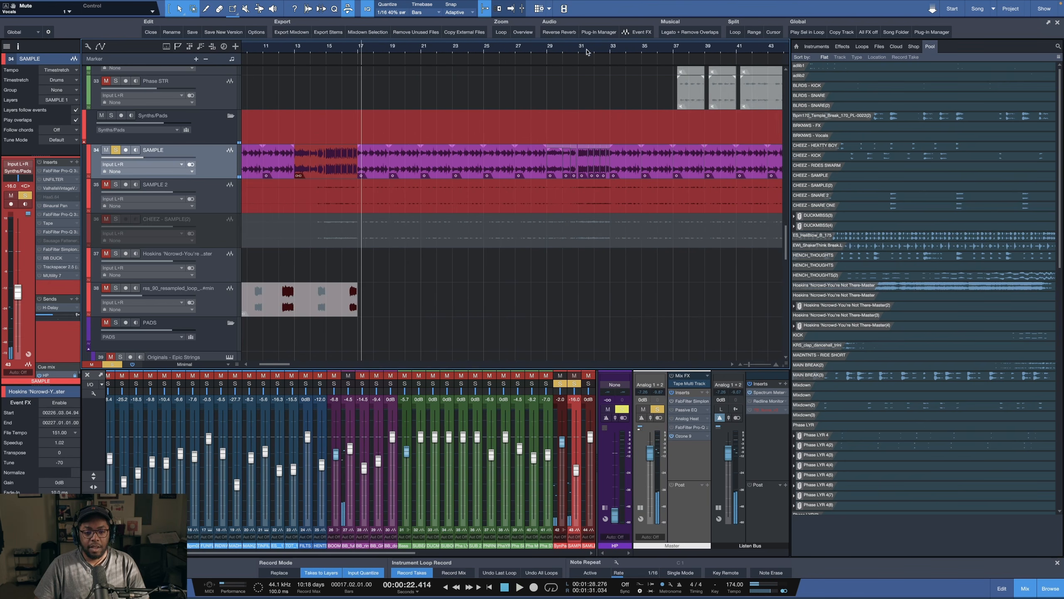
pyautogui.scroll(10, 586, 51)
pyautogui.scroll(2, 593, 47)
pyautogui.scroll(1, 265, 205)
pyautogui.moveTo(206, 184); pyautogui.dragTo(207, 249)
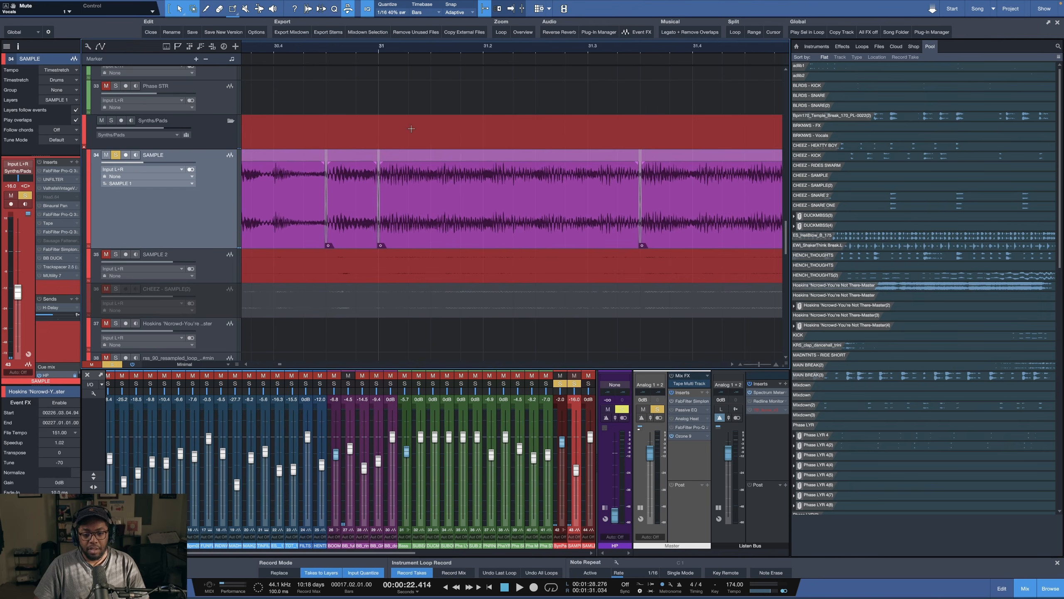
pyautogui.scroll(-5, 567, 47)
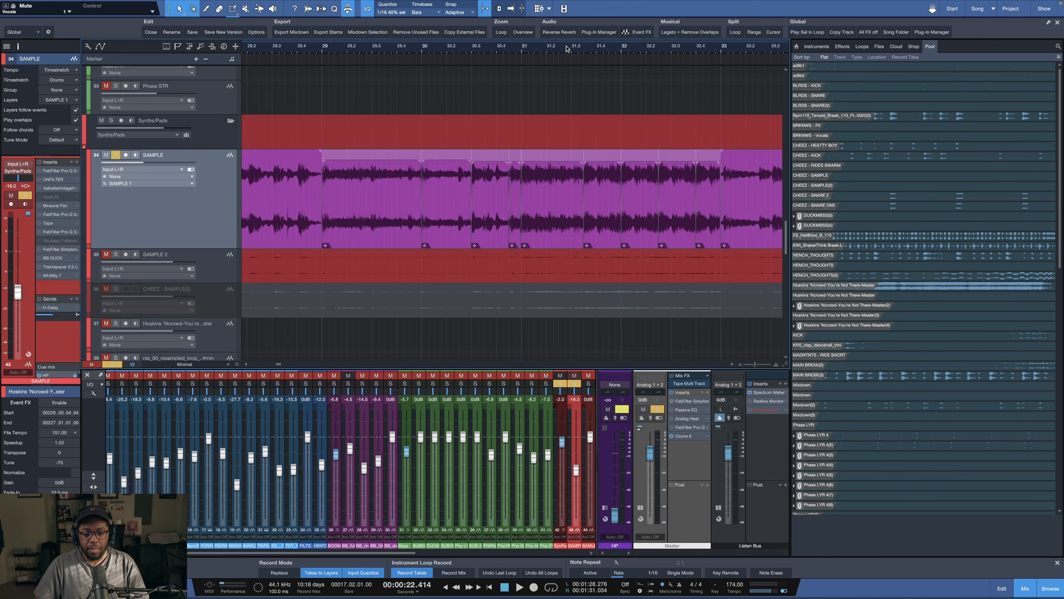
pyautogui.scroll(-4, 607, 47)
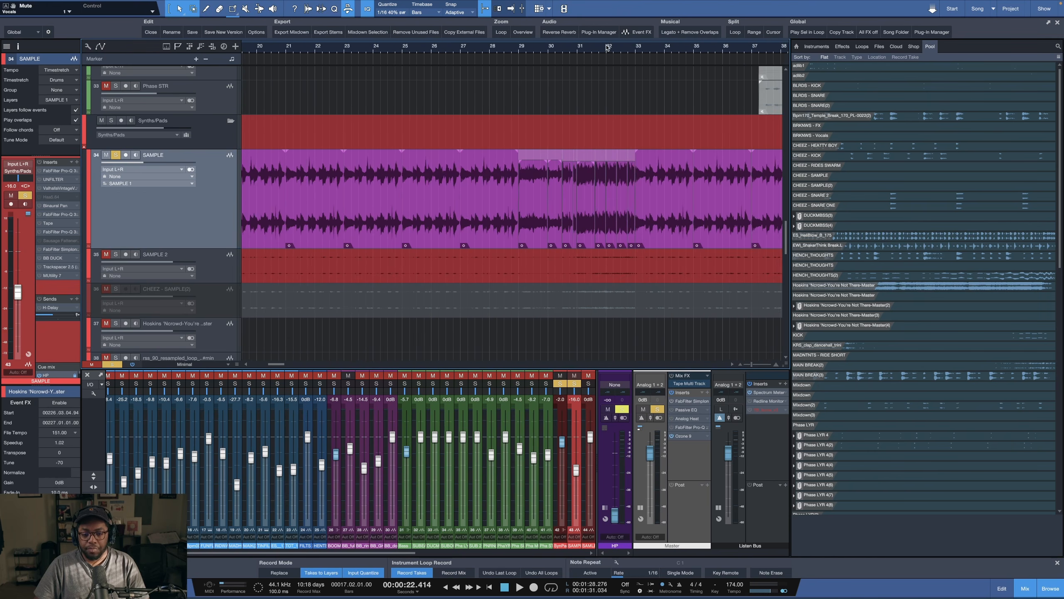
pyautogui.scroll(1, 607, 47)
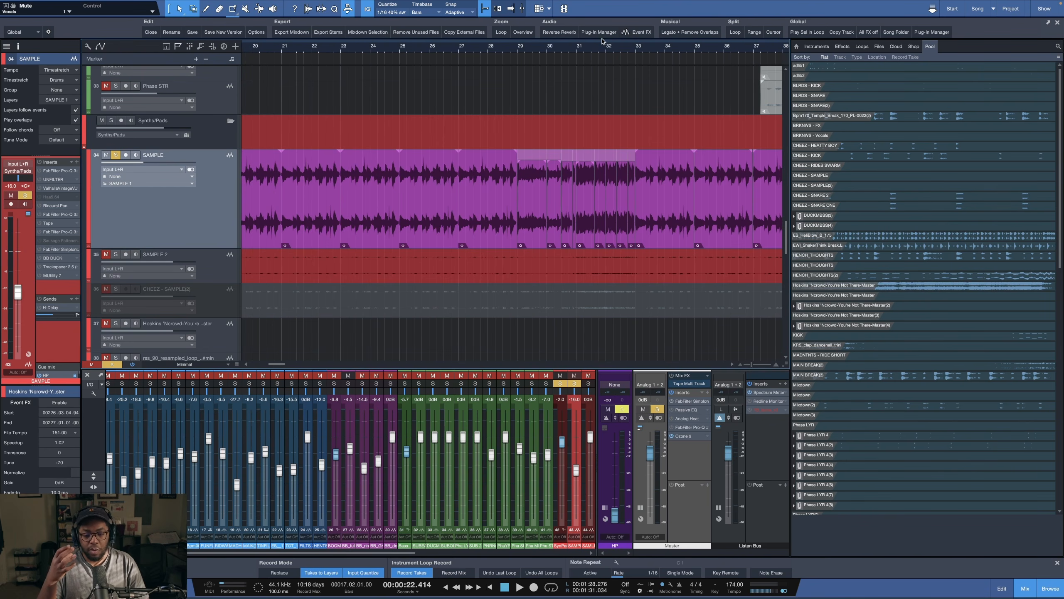
# Step: Play the chopped section of the SAMPLE track briefly from bar 13
pyautogui.scroll(-8, 608, 48)
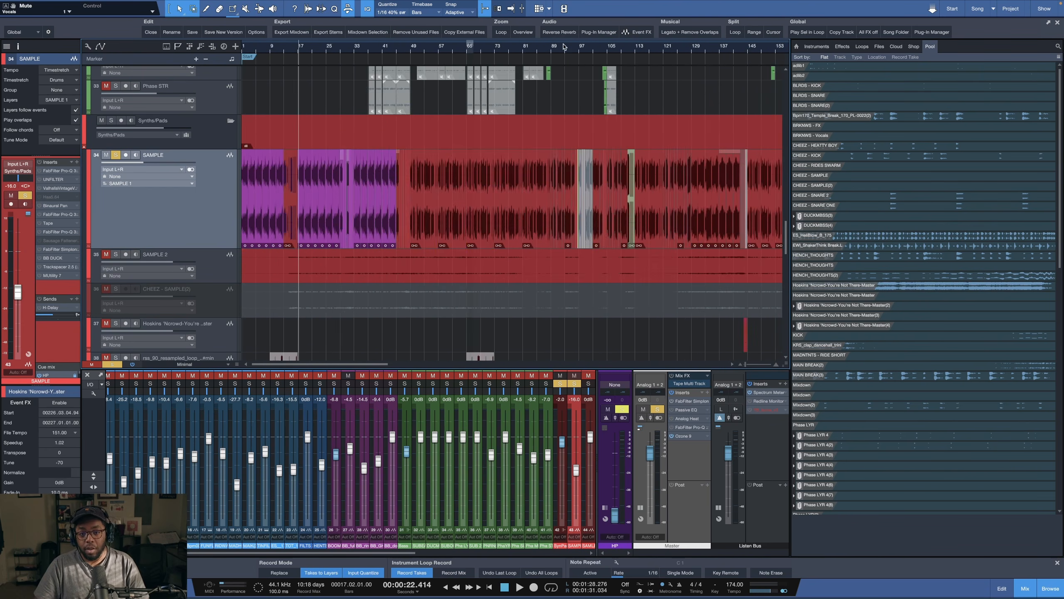
pyautogui.moveTo(454, 46); pyautogui.dragTo(387, 52)
pyautogui.moveTo(276, 54); pyautogui.dragTo(377, 68)
pyautogui.click(321, 52)
pyautogui.press('space')
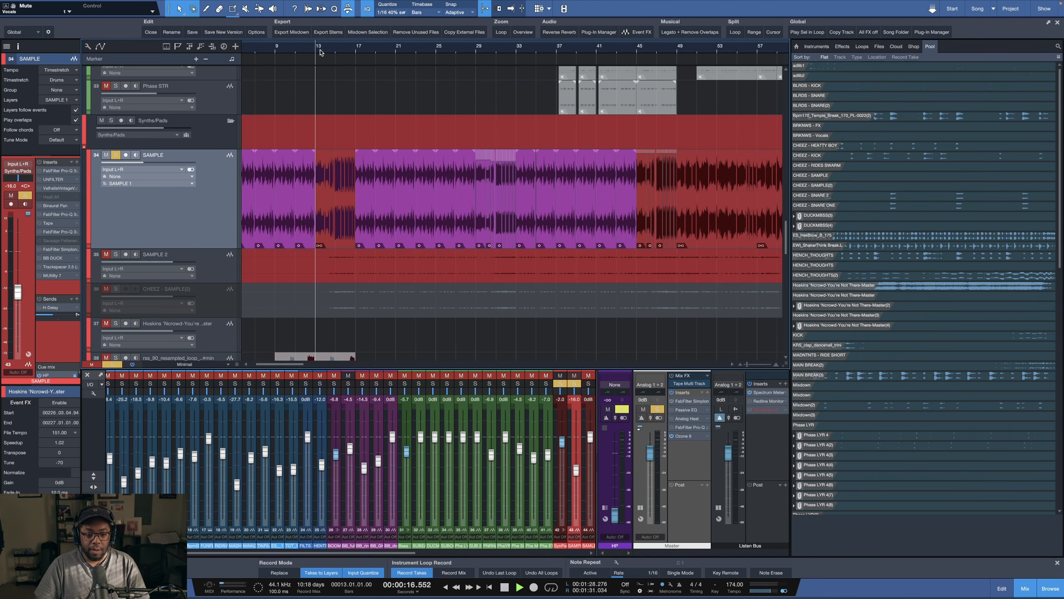
pyautogui.press('space')
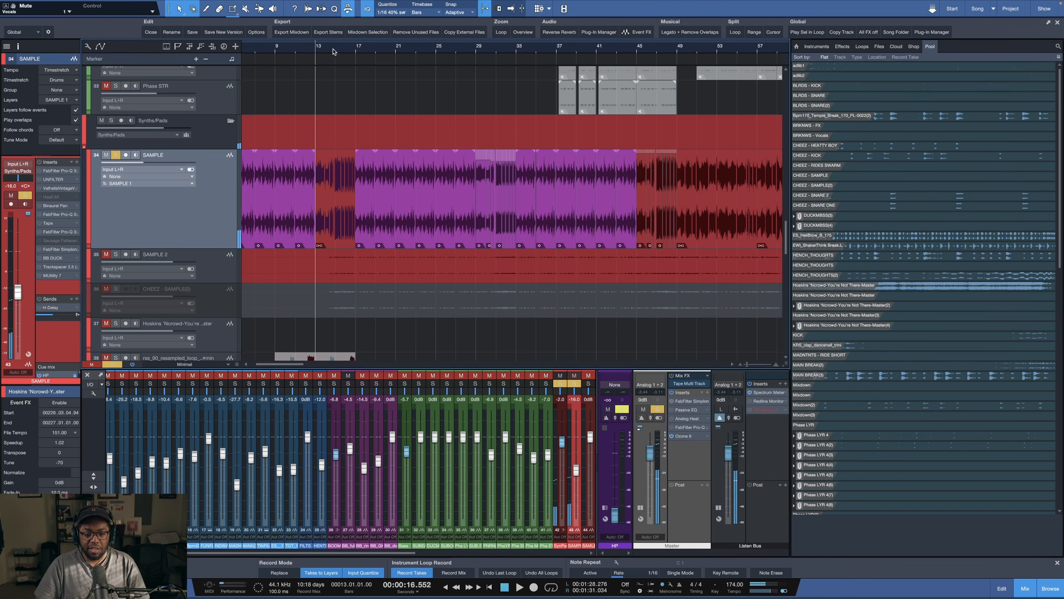
# Step: Examine the chops along the SAMPLE track, from the cuts at bar 29 to the separate audio sections beyond bar 245
pyautogui.moveTo(498, 51); pyautogui.dragTo(499, 62)
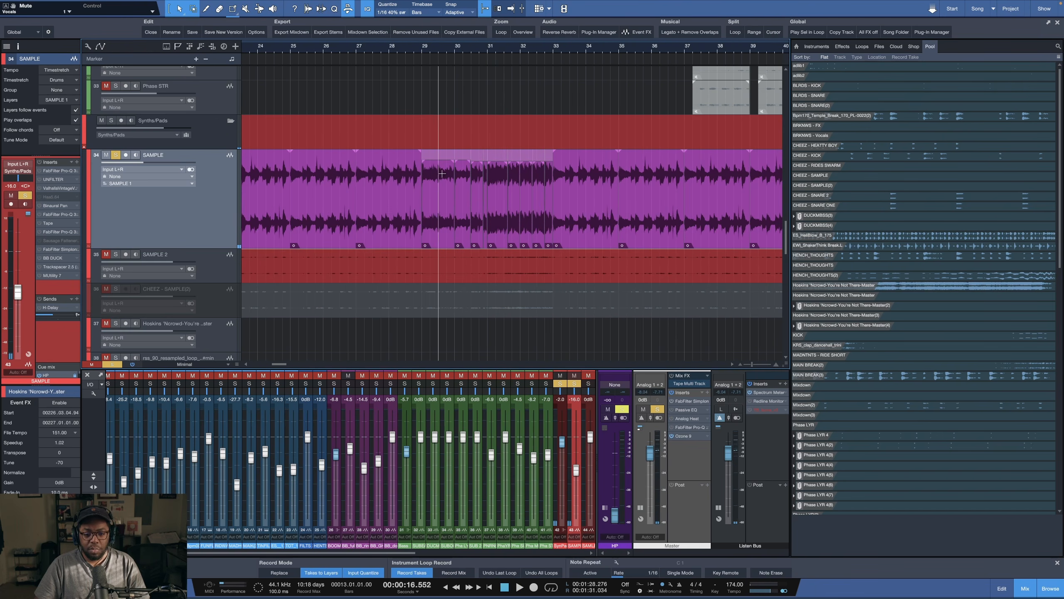
pyautogui.moveTo(478, 52); pyautogui.dragTo(507, 37)
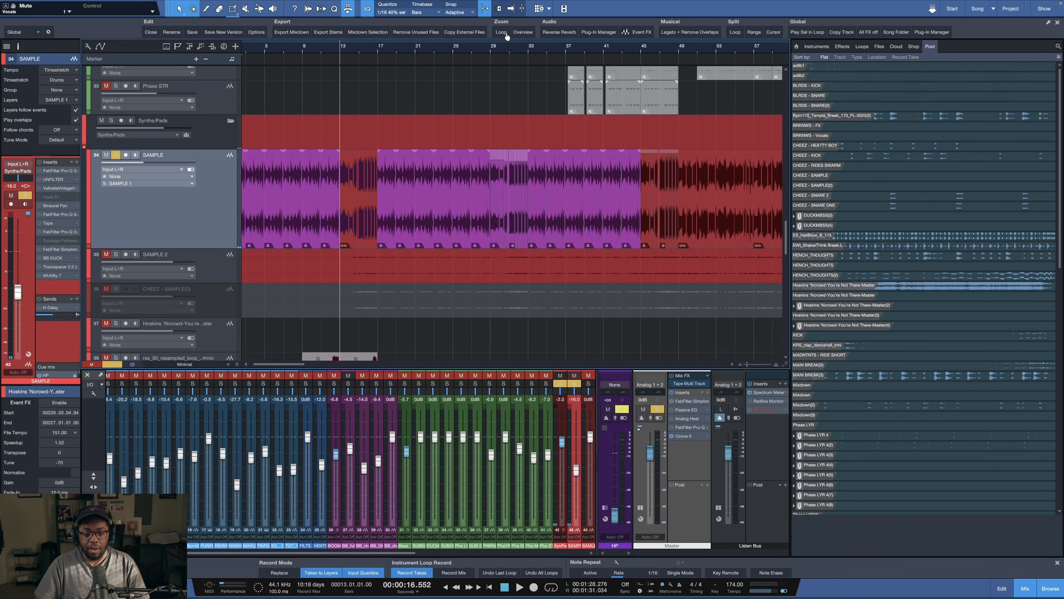
pyautogui.moveTo(526, 49); pyautogui.dragTo(523, 58)
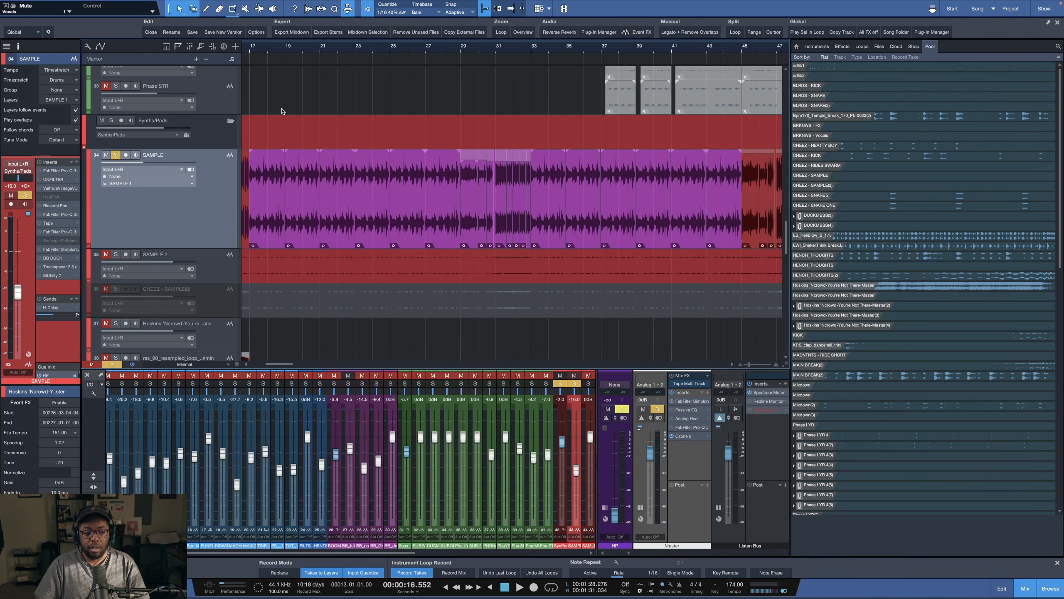
pyautogui.moveTo(357, 51); pyautogui.dragTo(334, 22)
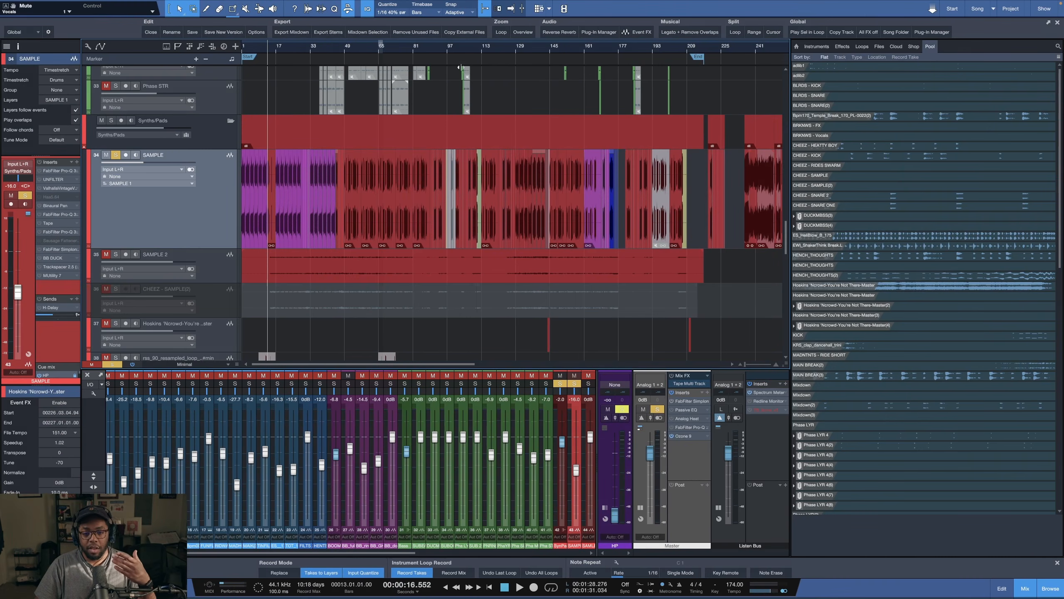
pyautogui.moveTo(438, 47); pyautogui.dragTo(378, 39)
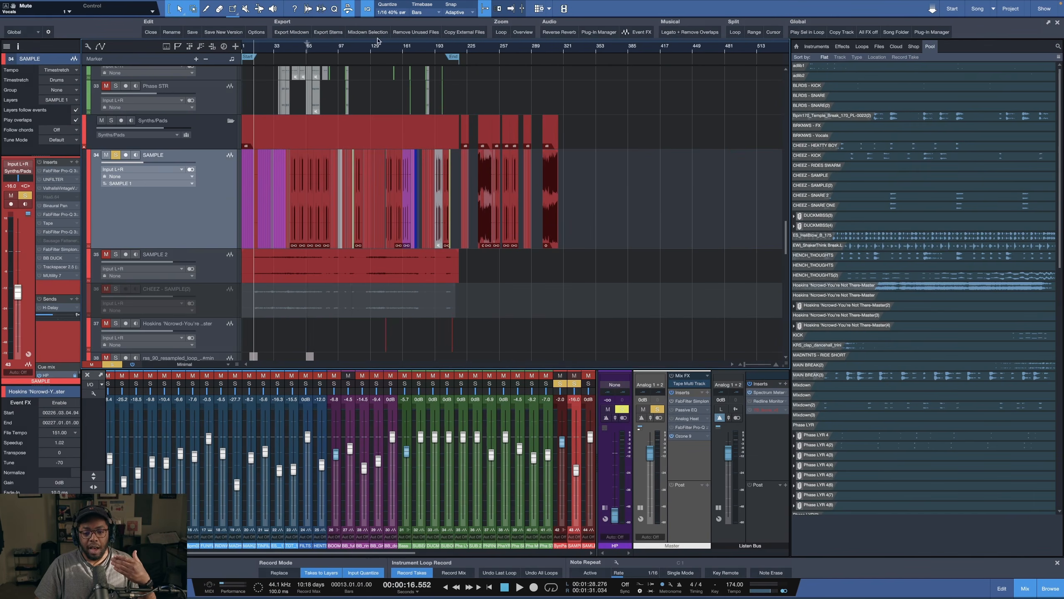
pyautogui.moveTo(537, 49)
pyautogui.mouseDown()
pyautogui.moveTo(537, 62)
pyautogui.moveTo(555, 55)
pyautogui.mouseUp()
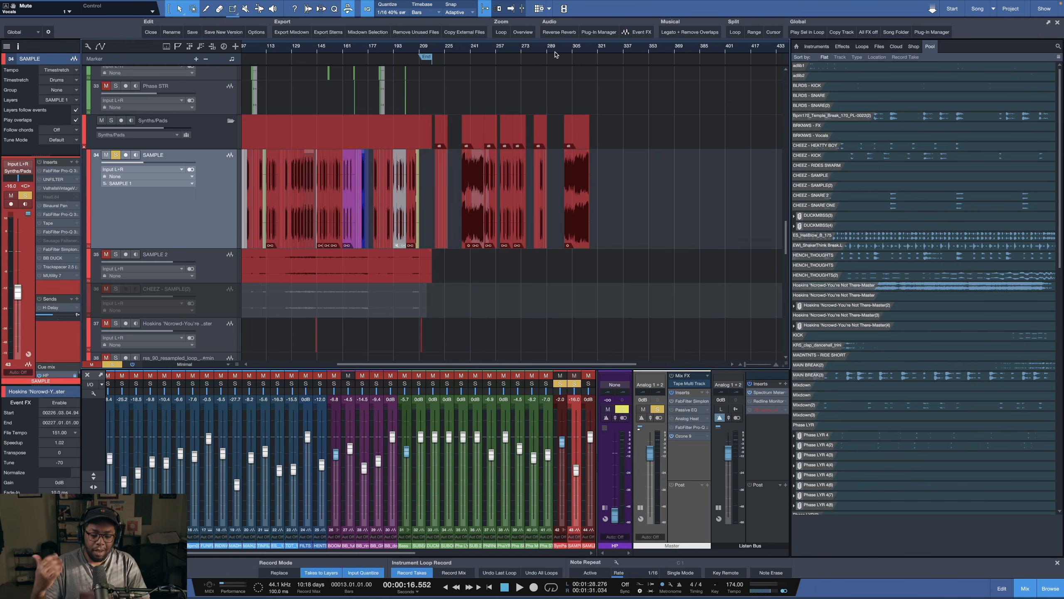
pyautogui.moveTo(549, 51); pyautogui.dragTo(645, 51)
pyautogui.moveTo(645, 51); pyautogui.dragTo(539, 69)
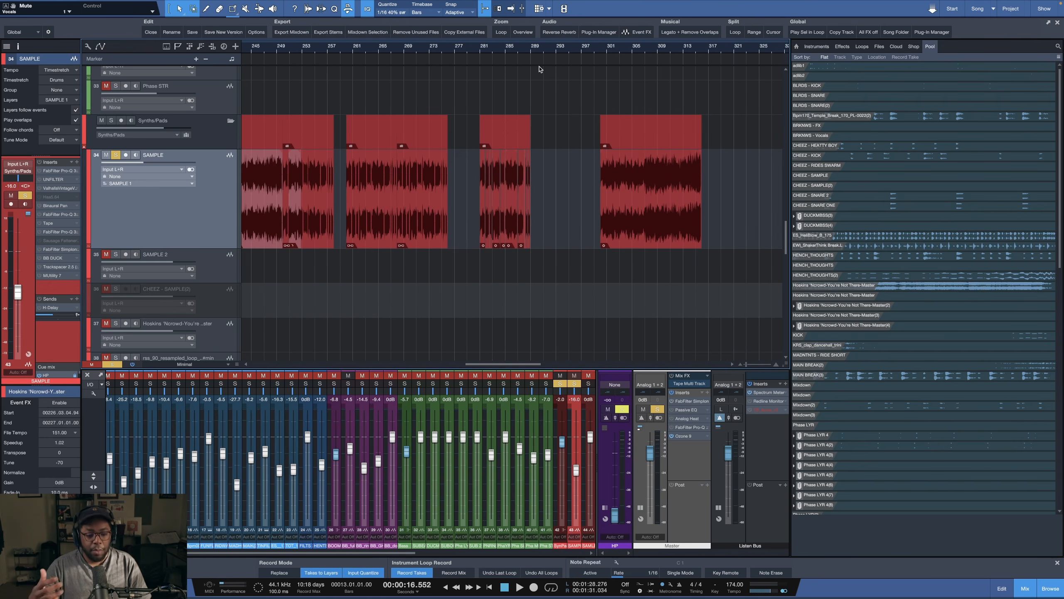
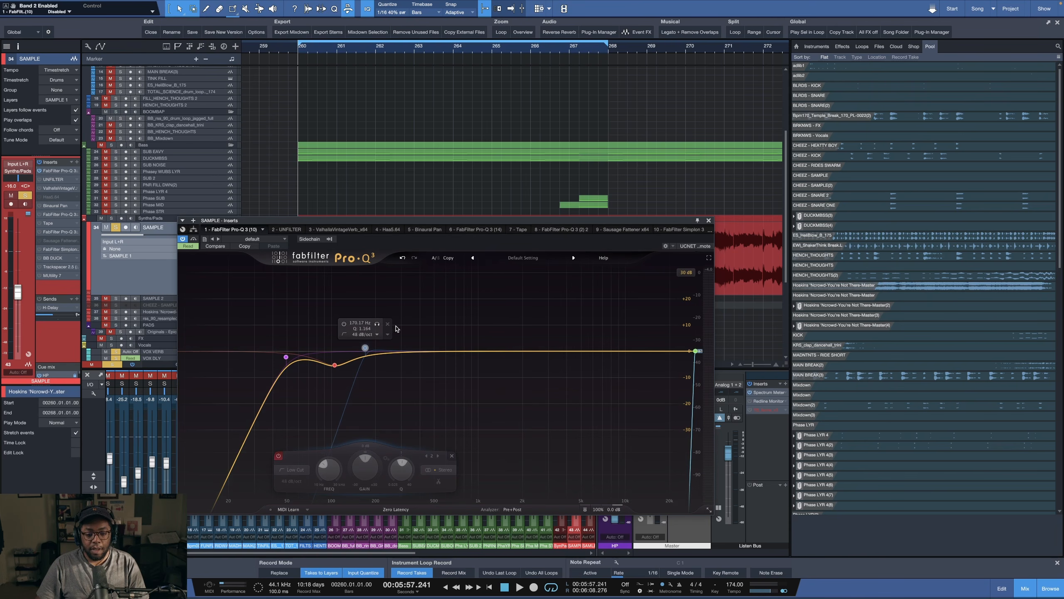
# Step: Play the loop from bar 260 while toggling the 48 dB/oct low-cut band of the sample's FabFilter Pro-Q 3, leaving the band disabled at the end
pyautogui.moveTo(293, 344)
pyautogui.moveTo(381, 355)
pyautogui.click(343, 324)
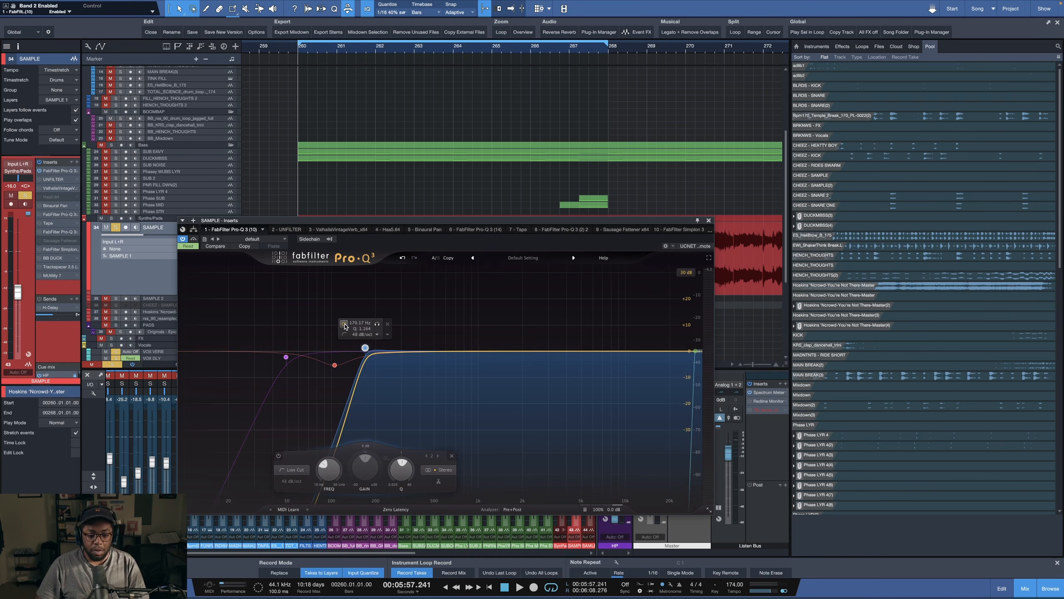
pyautogui.press('space')
pyautogui.click(343, 324)
pyautogui.click(343, 324)
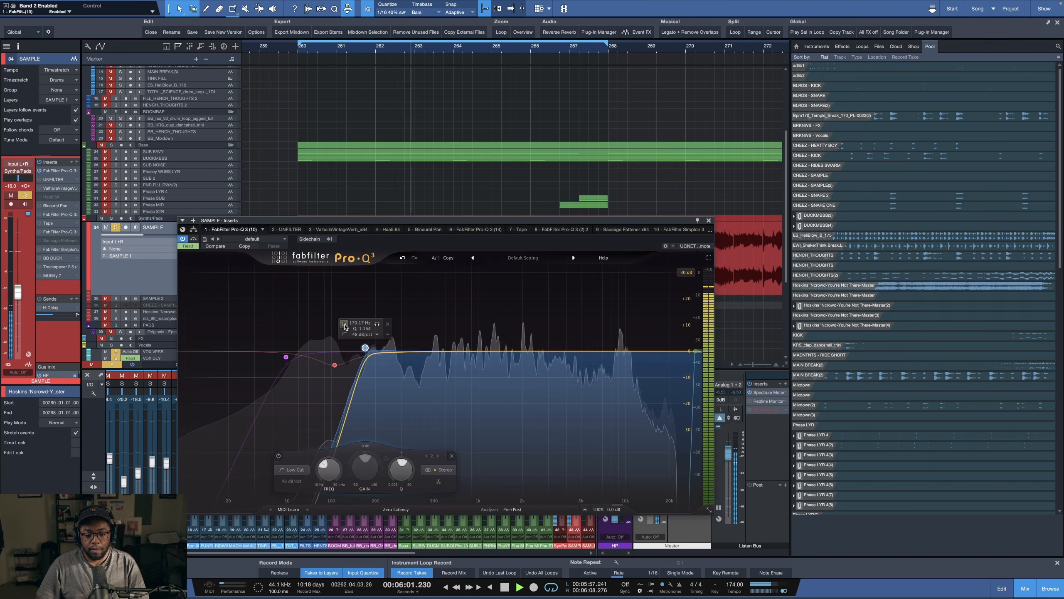
pyautogui.click(343, 324)
pyautogui.press('space')
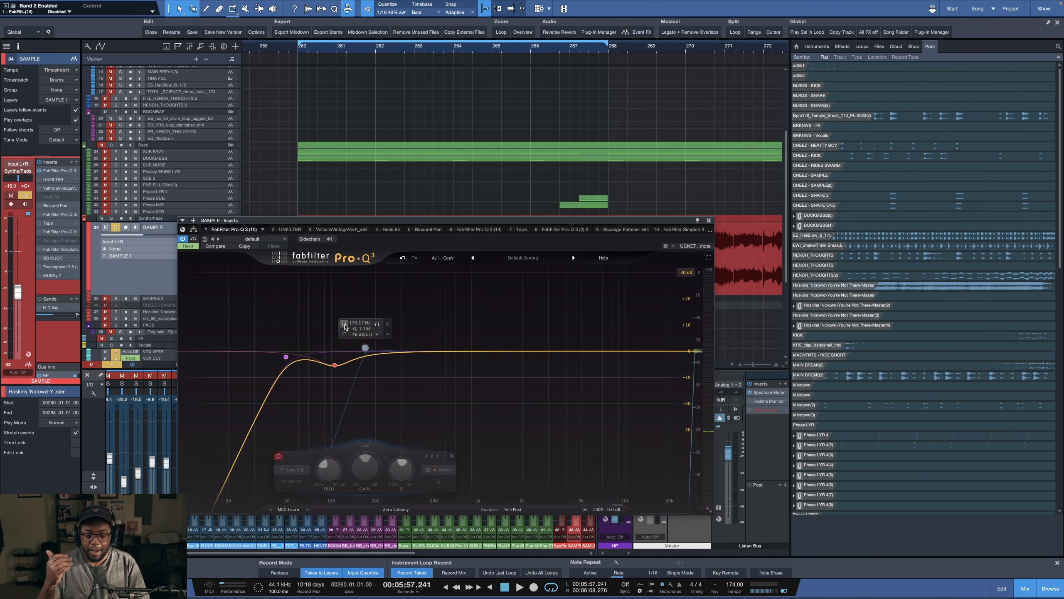
# Step: Play the loop from bar 260 through the first Pro-Q 3 with its 48 dB/oct low-cut band disabled
pyautogui.press('space')
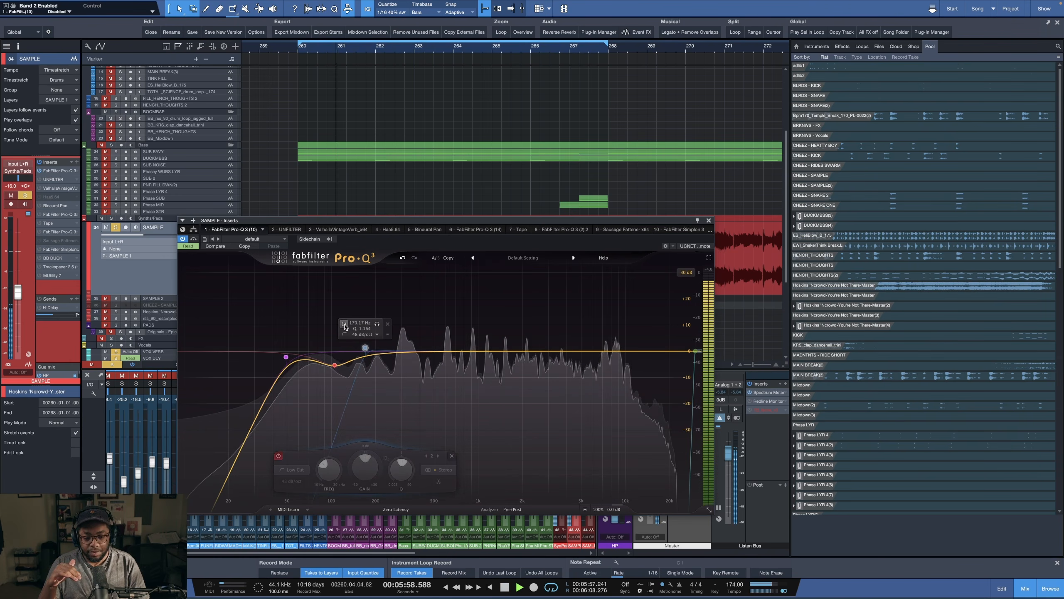
pyautogui.press('space')
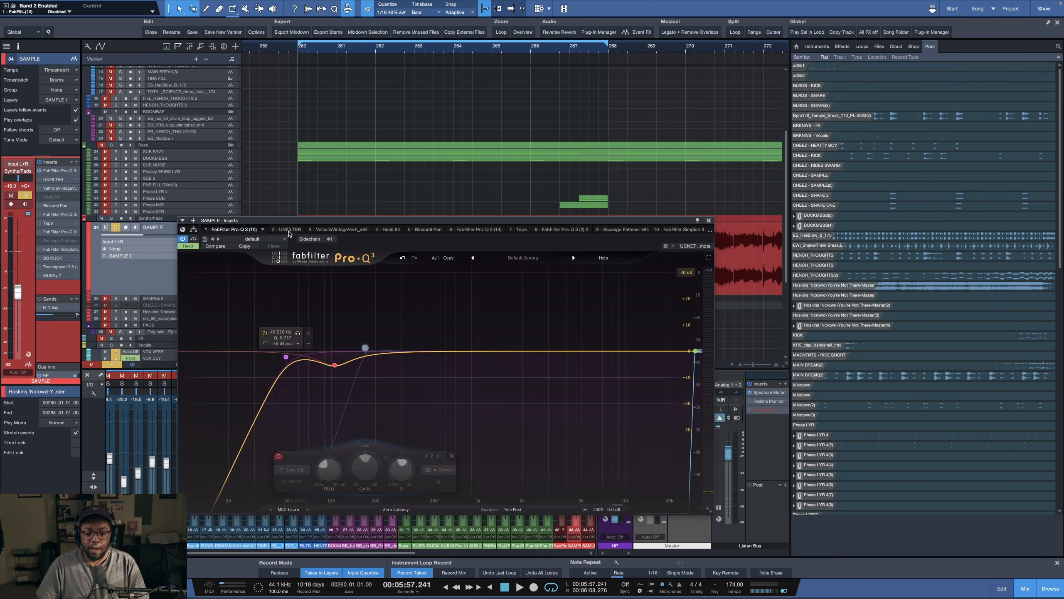
# Step: Open UNFILTER on the SAMPLE track and set the track's volume to -13.4 dB while the loop plays
pyautogui.moveTo(272, 220)
pyautogui.mouseDown()
pyautogui.moveTo(251, 262)
pyautogui.moveTo(272, 232)
pyautogui.mouseUp()
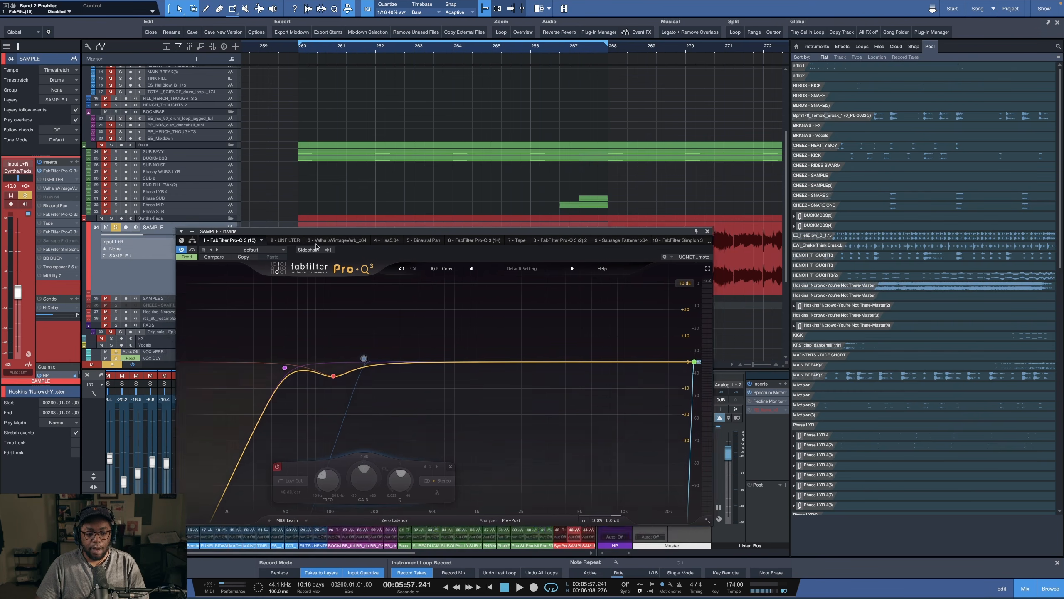
pyautogui.click(285, 241)
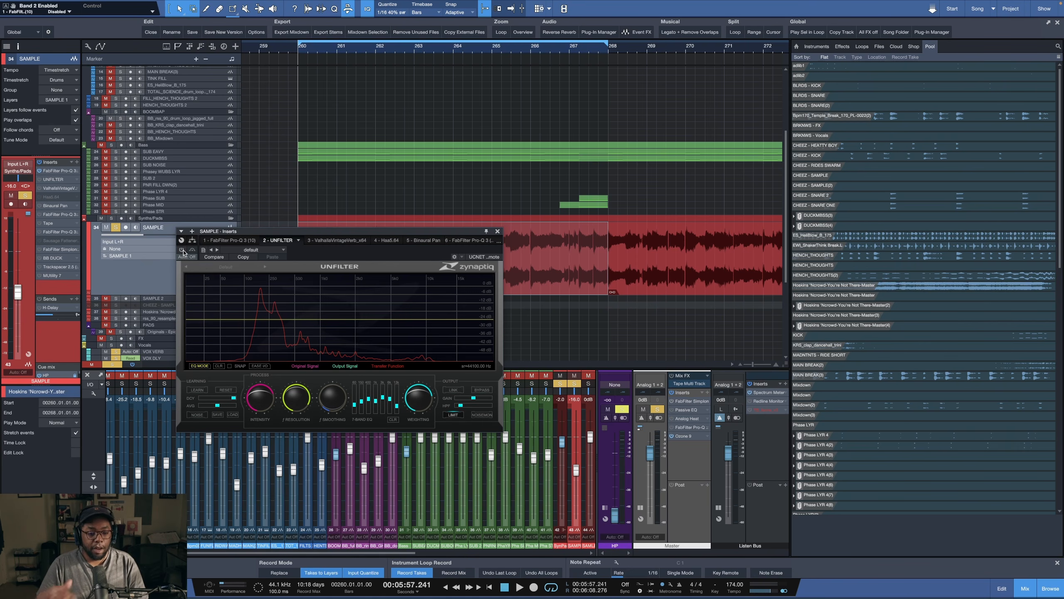
pyautogui.press('space')
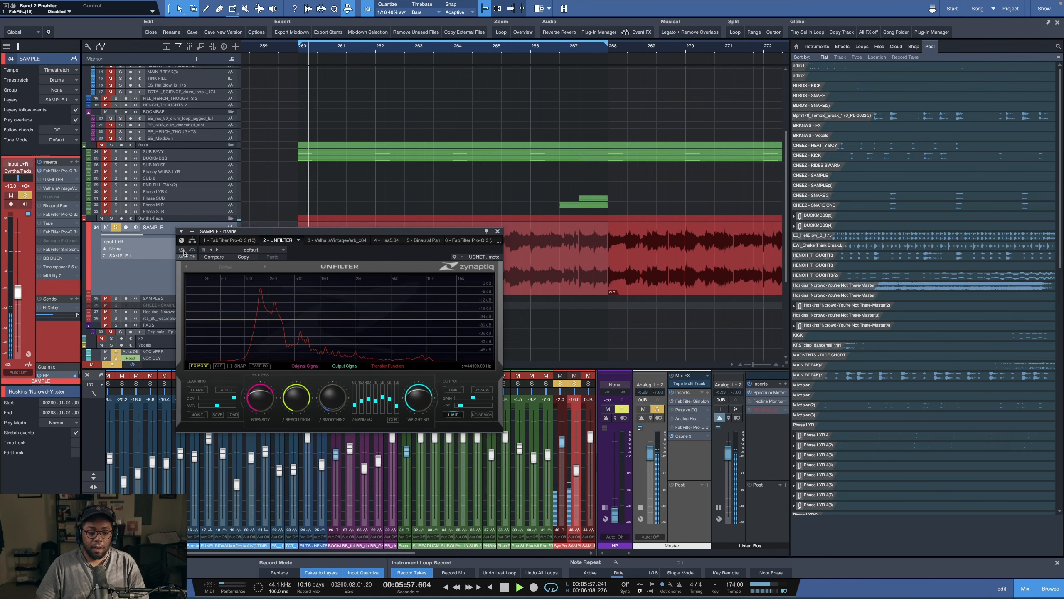
pyautogui.moveTo(19, 296); pyautogui.dragTo(19, 291)
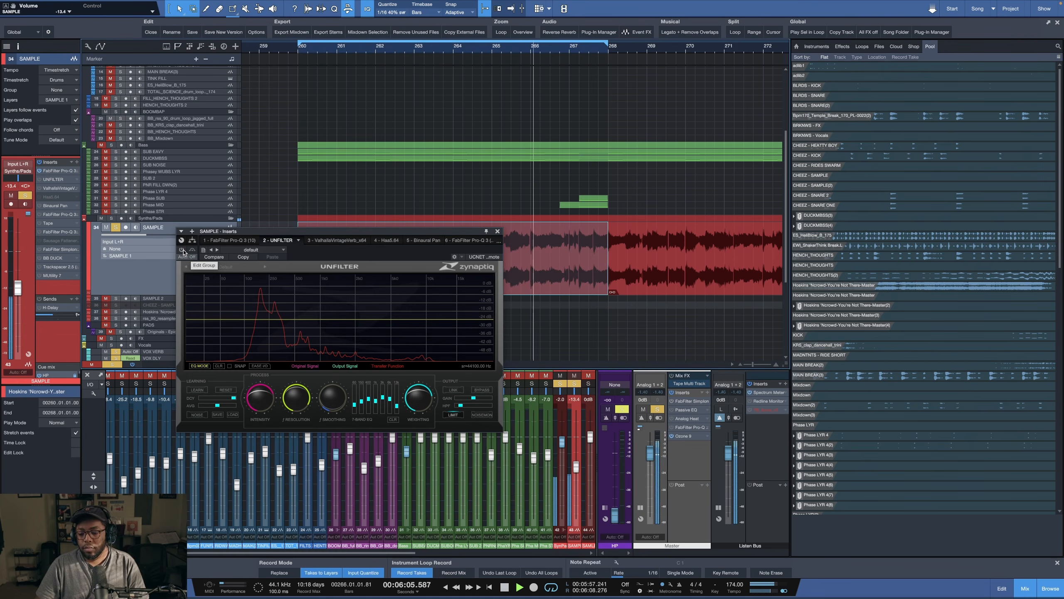
# Step: Compare the loop with UNFILTER bypassed and active during playback, leaving the effect active
pyautogui.press('space')
pyautogui.press('space')
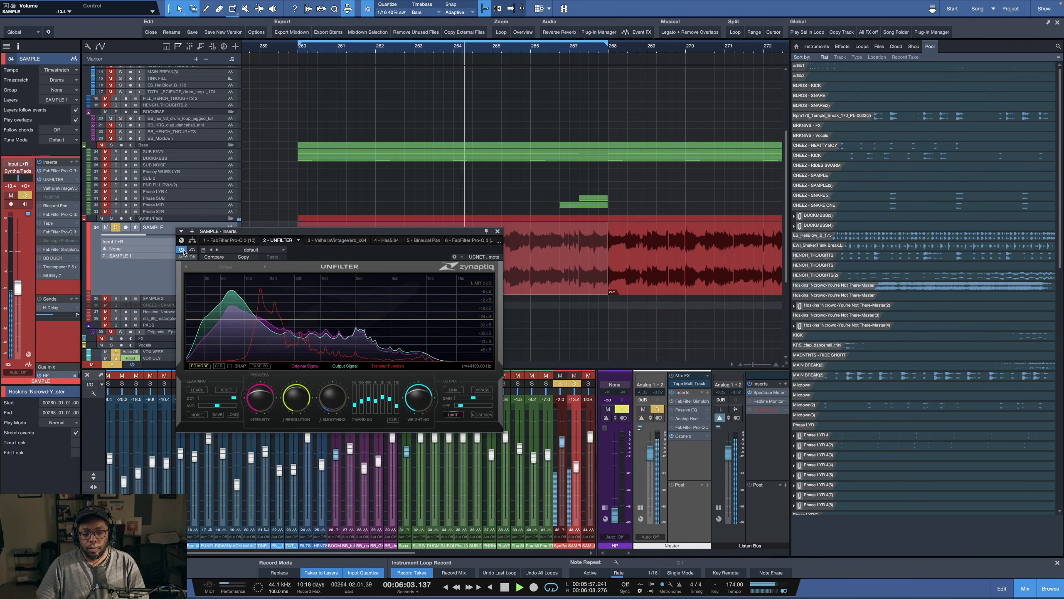
pyautogui.press('space')
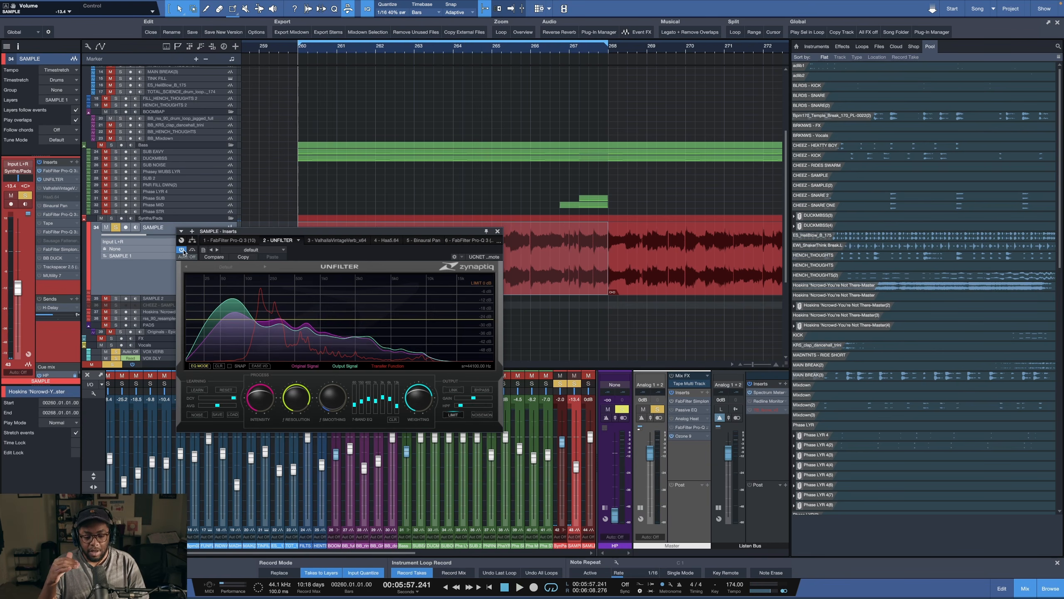
pyautogui.press('space')
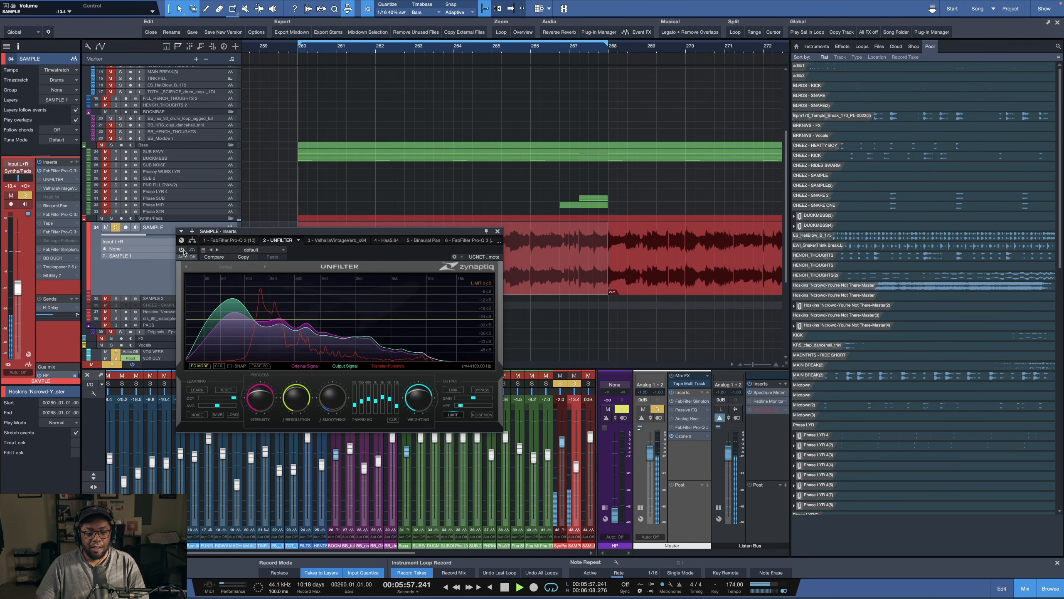
pyautogui.click(182, 250)
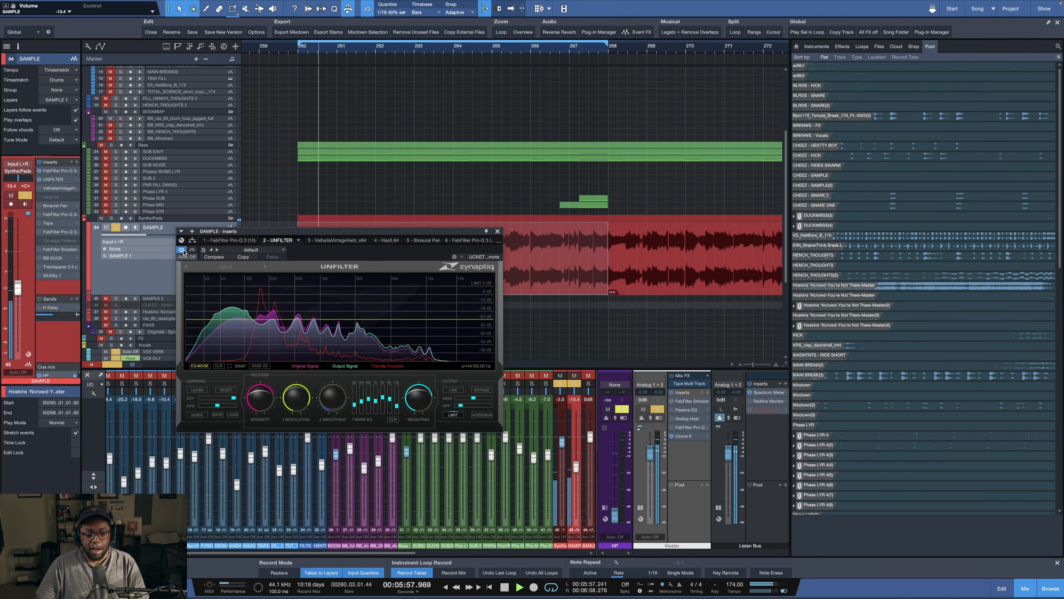
pyautogui.press('space')
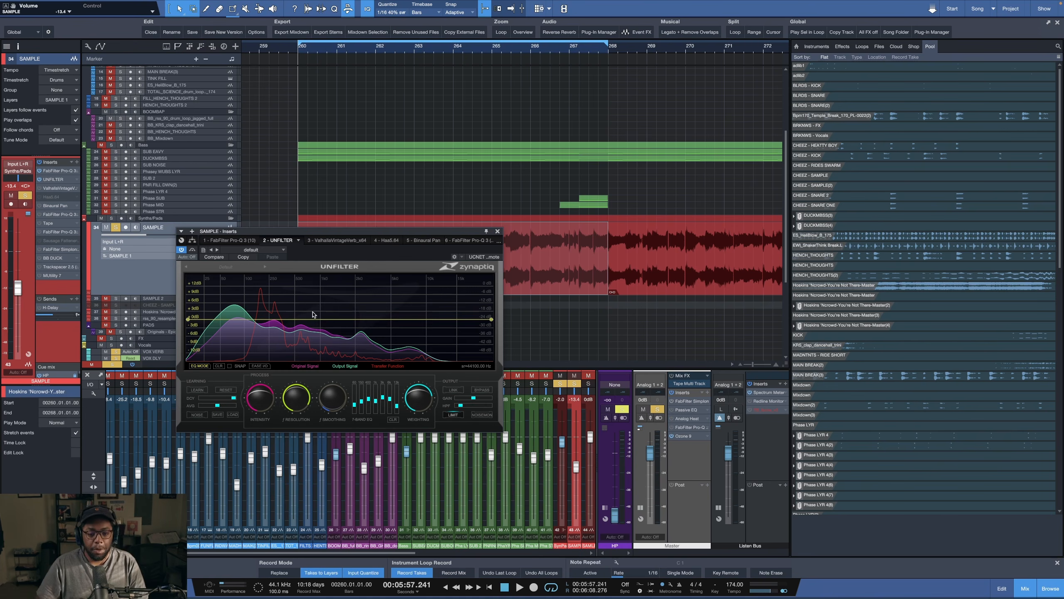
# Step: Activate ValhallaVintageVerb on the SAMPLE track, audition its mix at 100% over the playing loop, and undo the mix change
pyautogui.click(327, 241)
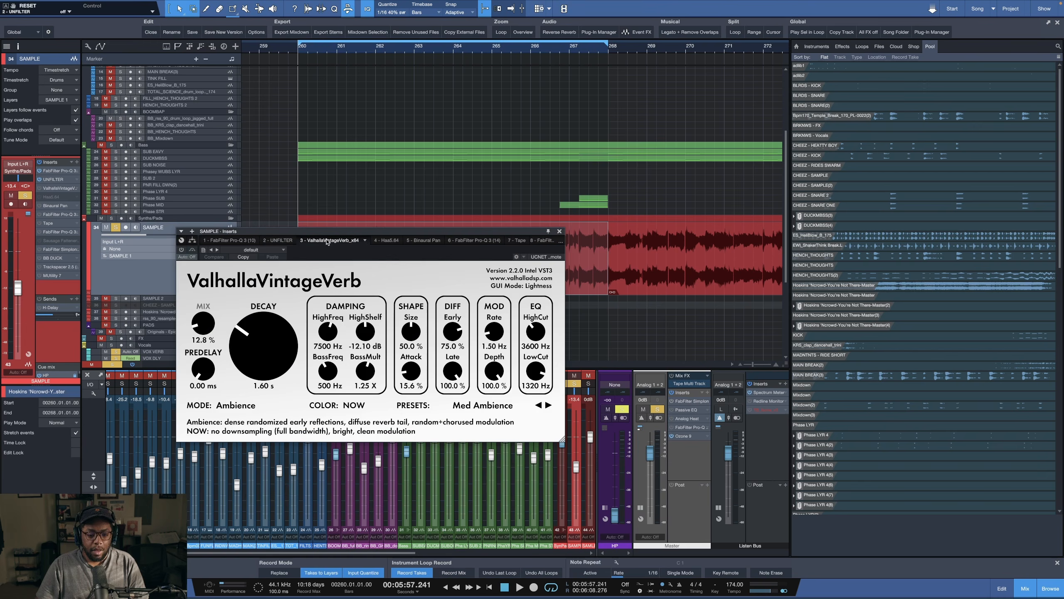
pyautogui.press('space')
pyautogui.moveTo(203, 322); pyautogui.dragTo(204, 268)
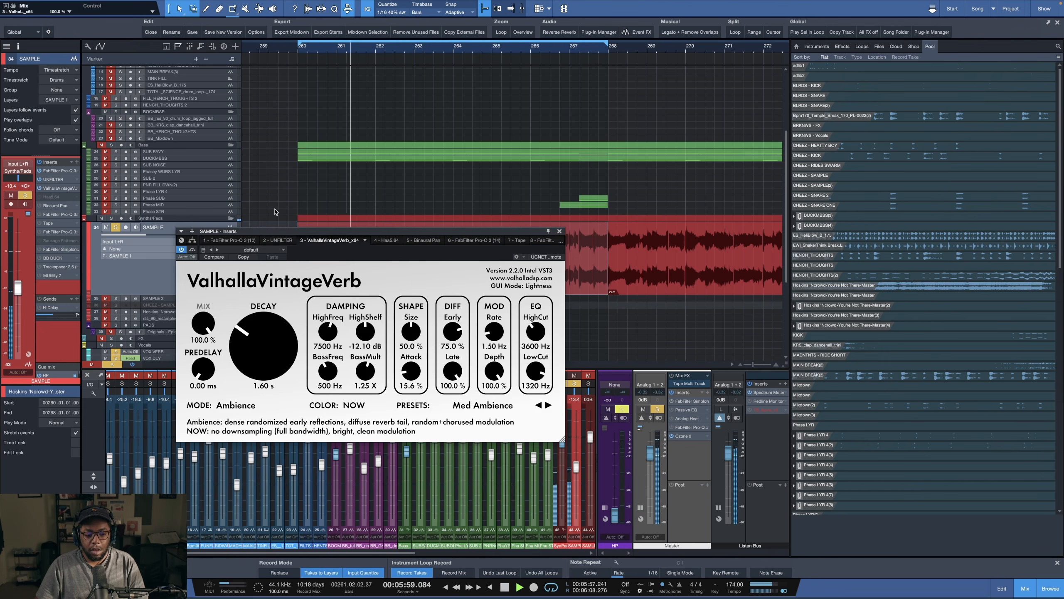
pyautogui.press('super+z')
pyautogui.press('space')
pyautogui.press('space')
pyautogui.press('space')
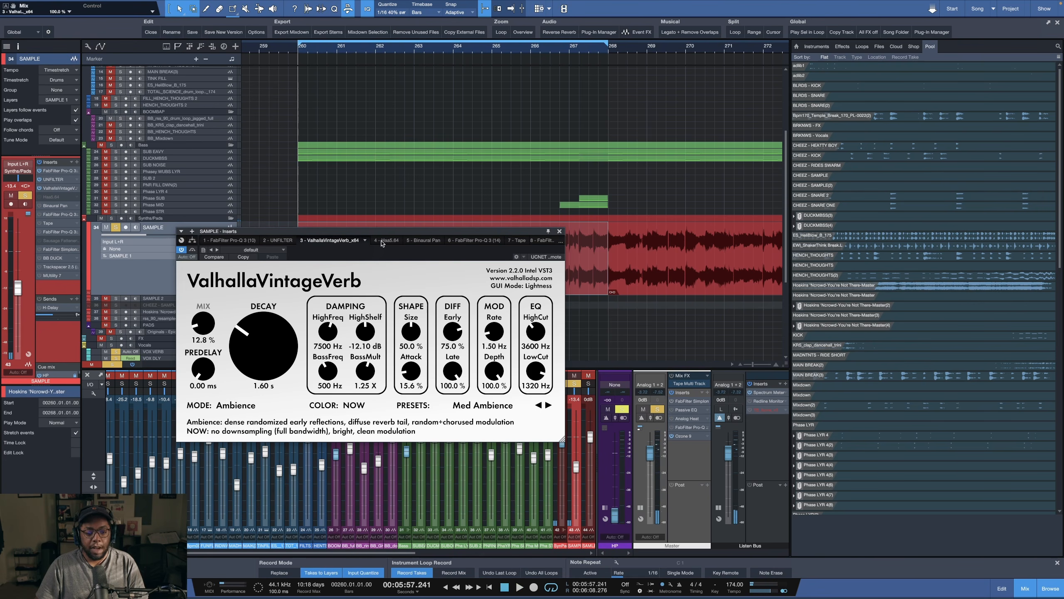
pyautogui.rightClick(835, 49)
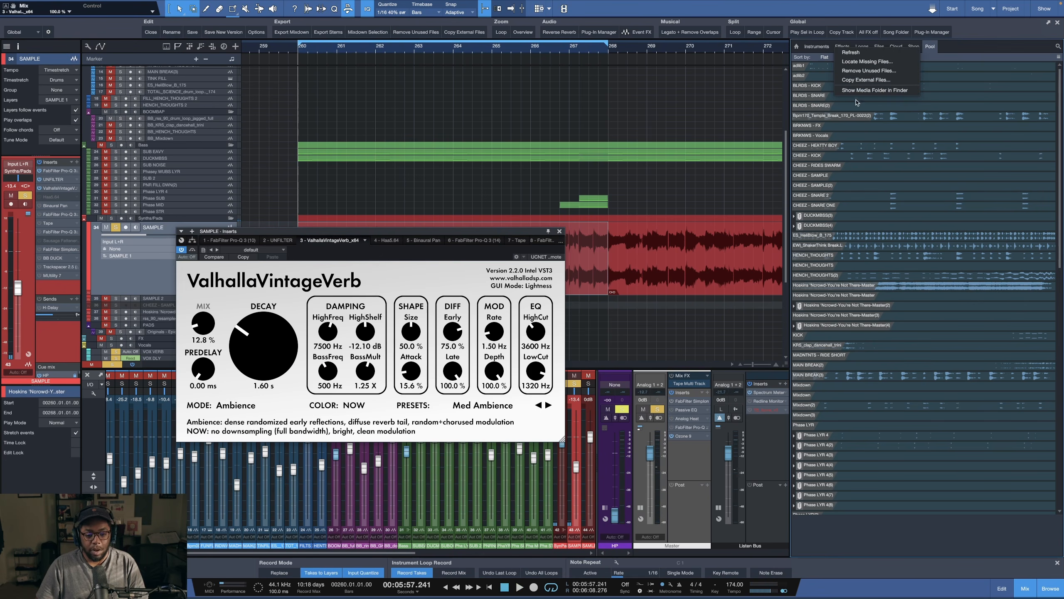
pyautogui.click(561, 194)
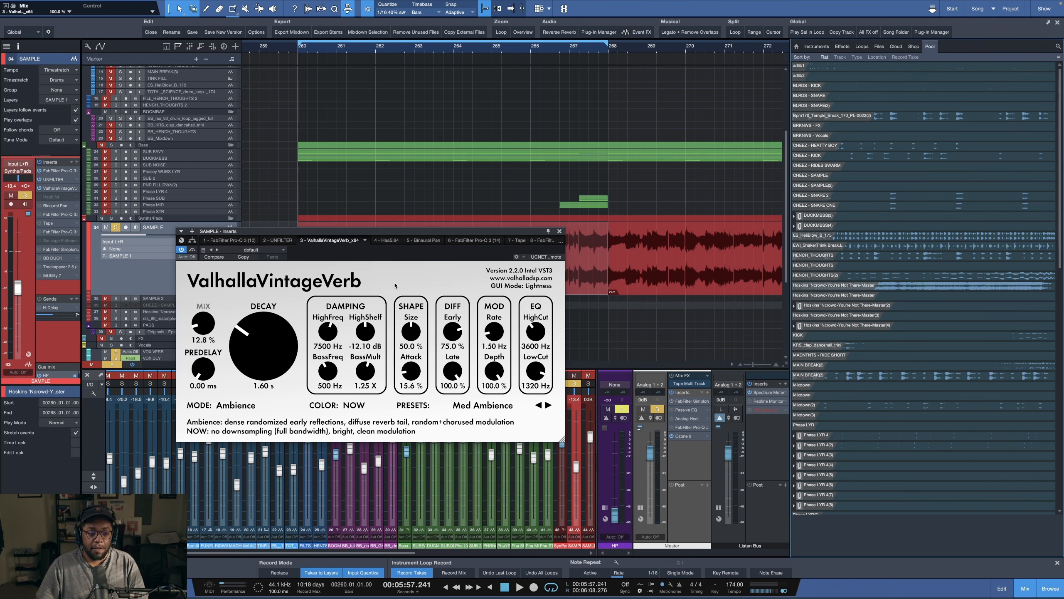
# Step: Look through ValhallaVintageVerb's preset categories, including Ambiences
pyautogui.click(456, 408)
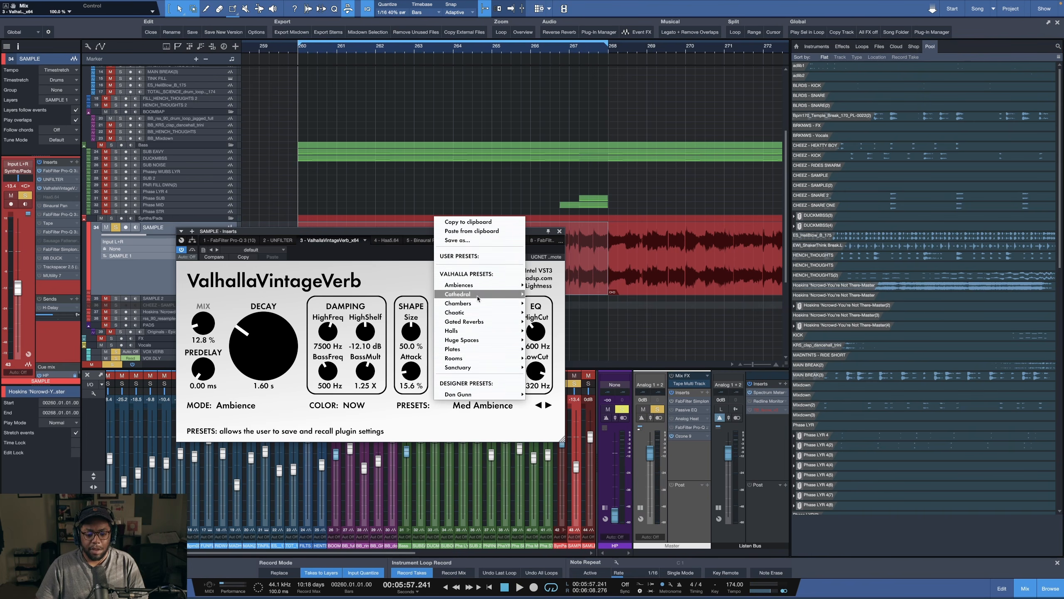
pyautogui.moveTo(483, 287)
pyautogui.click(384, 421)
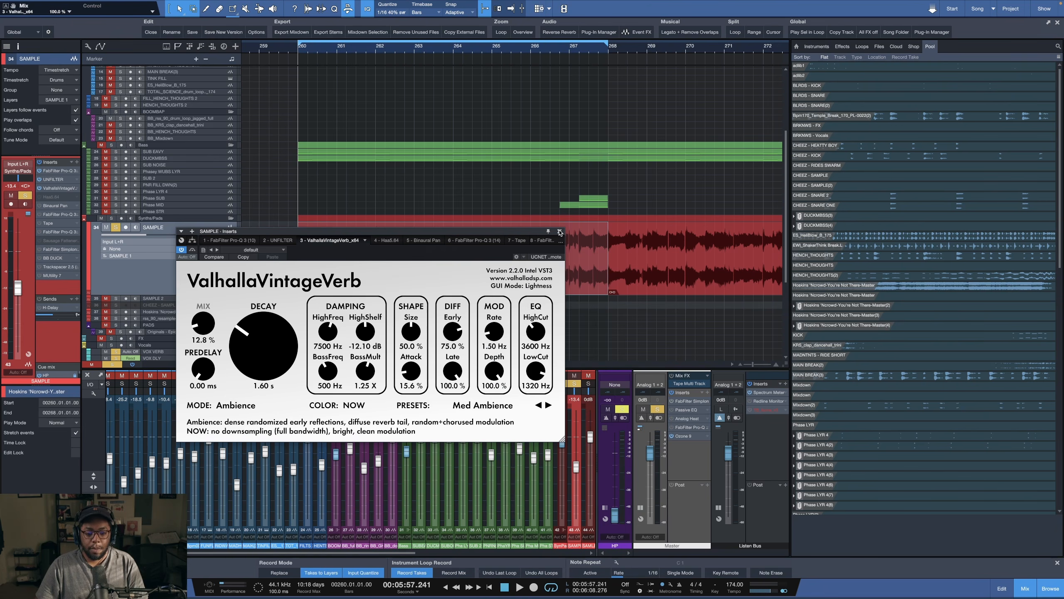
# Step: Check the Haa5.64 insert, then activate Binaural Pan on the SAMPLE track and play the loop through it
pyautogui.click(386, 241)
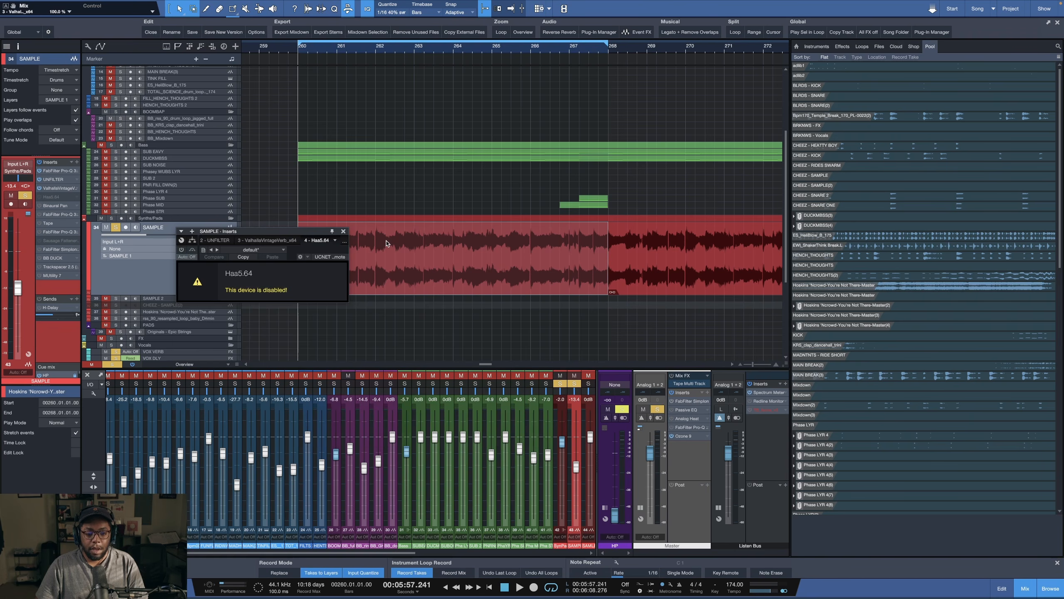
pyautogui.click(343, 232)
pyautogui.click(56, 206)
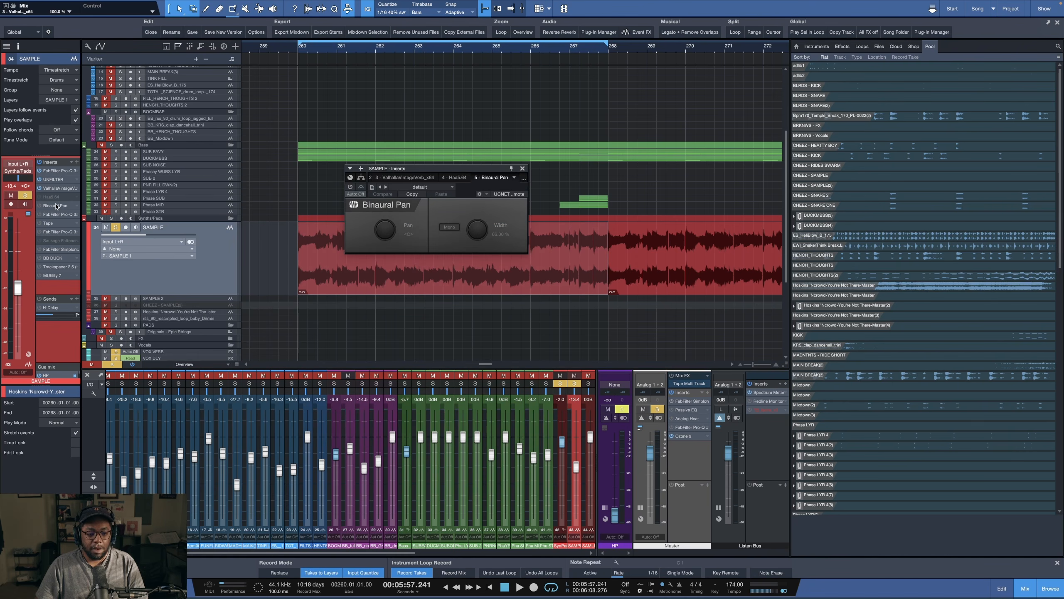
pyautogui.click(39, 206)
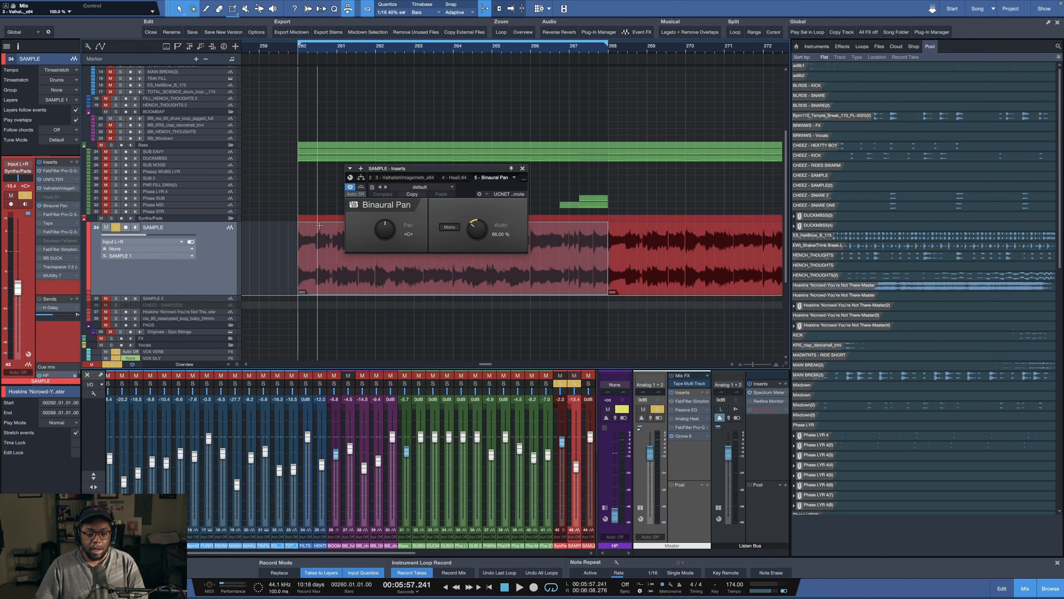
pyautogui.press('space')
pyautogui.moveTo(478, 229)
pyautogui.mouseDown()
pyautogui.moveTo(489, 146)
pyautogui.moveTo(475, 305)
pyautogui.moveTo(506, 133)
pyautogui.moveTo(478, 229)
pyautogui.mouseUp()
pyautogui.press('space')
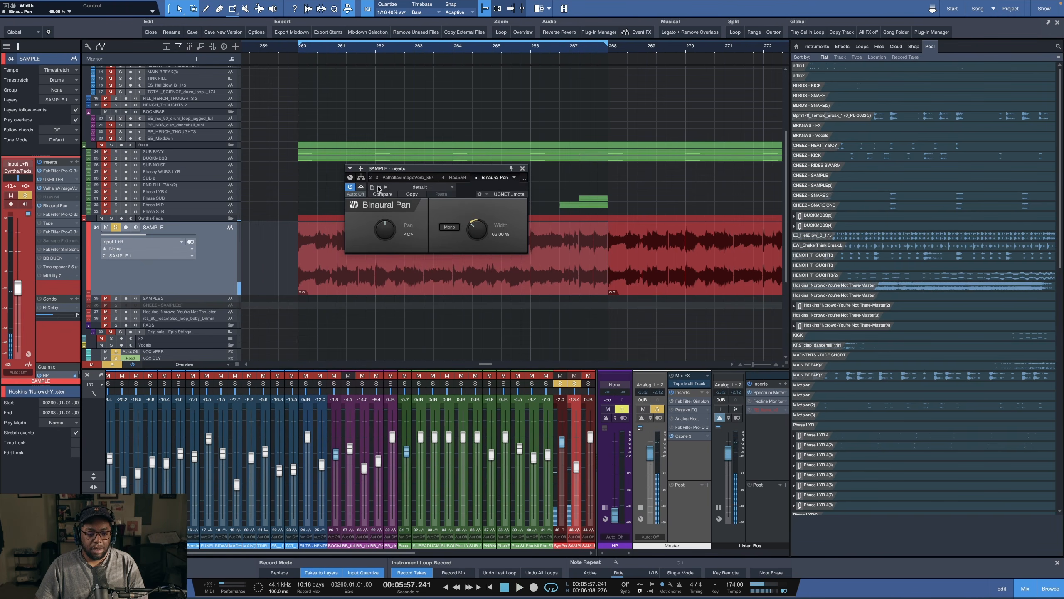
# Step: Open the Pro-Q 3 that follows Binaural Pan and activate it while the loop plays from bar 260
pyautogui.click(49, 215)
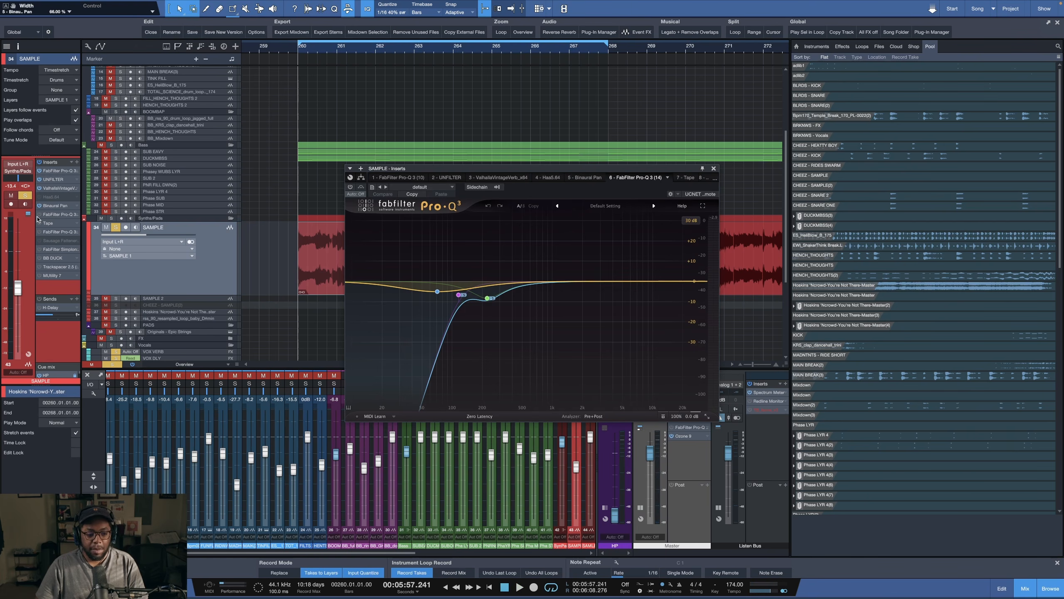
pyautogui.press('space')
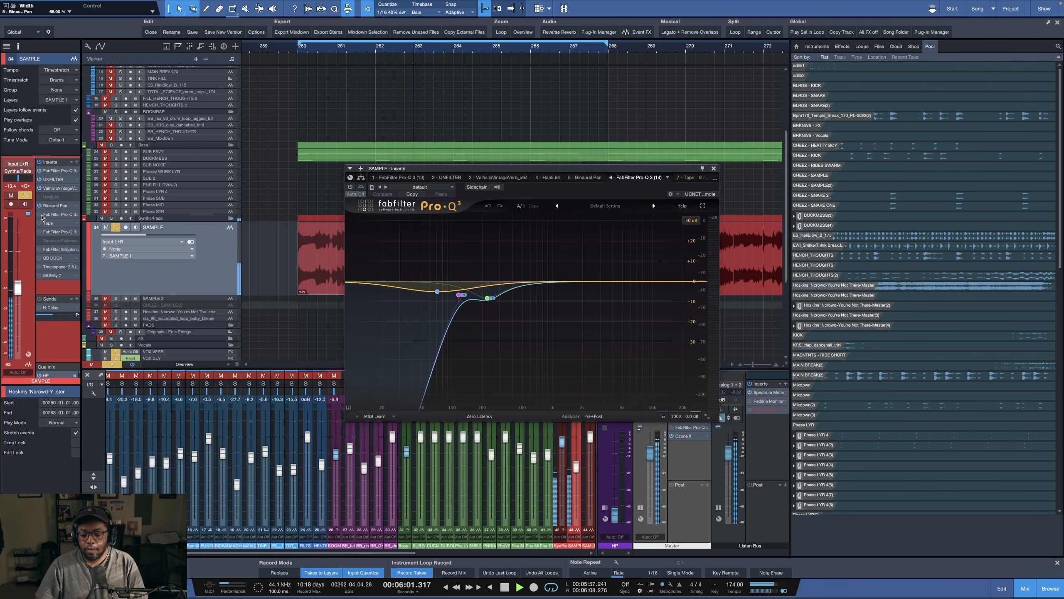
pyautogui.click(40, 214)
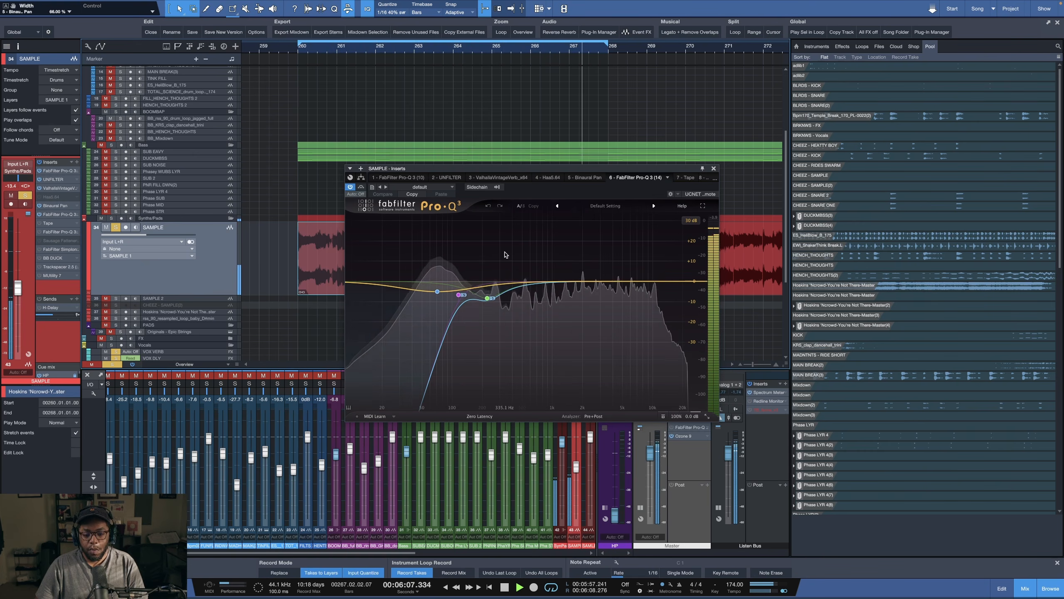
pyautogui.press('space')
# Step: Solo the 48 dB/oct low-cut side band of this Pro-Q 3 while playing the loop to hear what it removes
pyautogui.moveTo(461, 298)
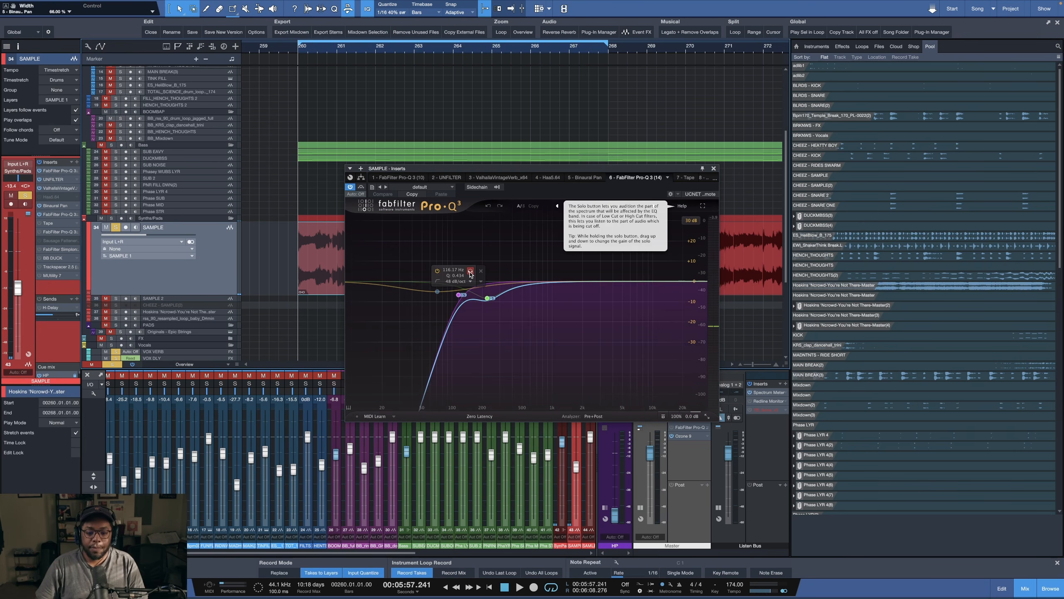
pyautogui.press('space')
pyautogui.moveTo(471, 275)
pyautogui.mouseDown()
pyautogui.moveTo(652, 270)
pyautogui.moveTo(404, 269)
pyautogui.moveTo(467, 268)
pyautogui.mouseUp()
pyautogui.press('space')
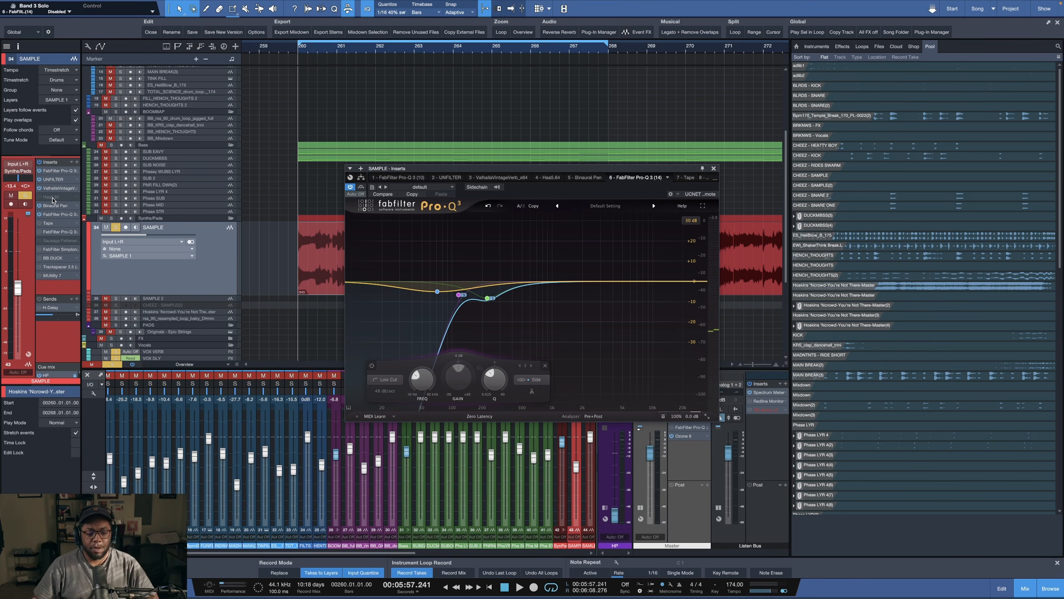
# Step: Open Tape on the SAMPLE track and compare it bypassed and active over the playing loop, leaving it active
pyautogui.click(39, 227)
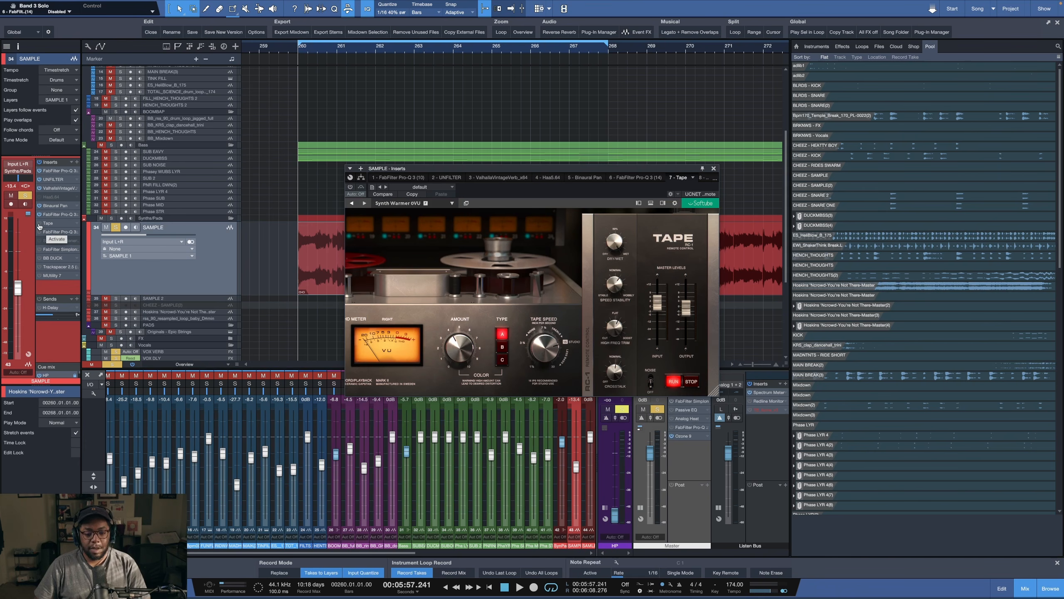
pyautogui.click(39, 225)
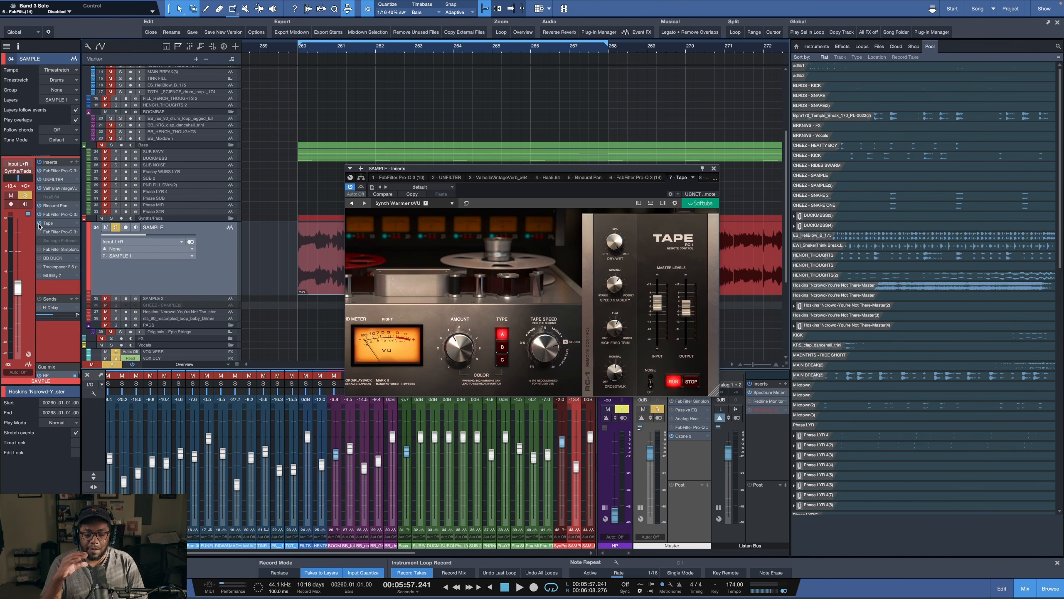
pyautogui.click(40, 222)
pyautogui.press('space')
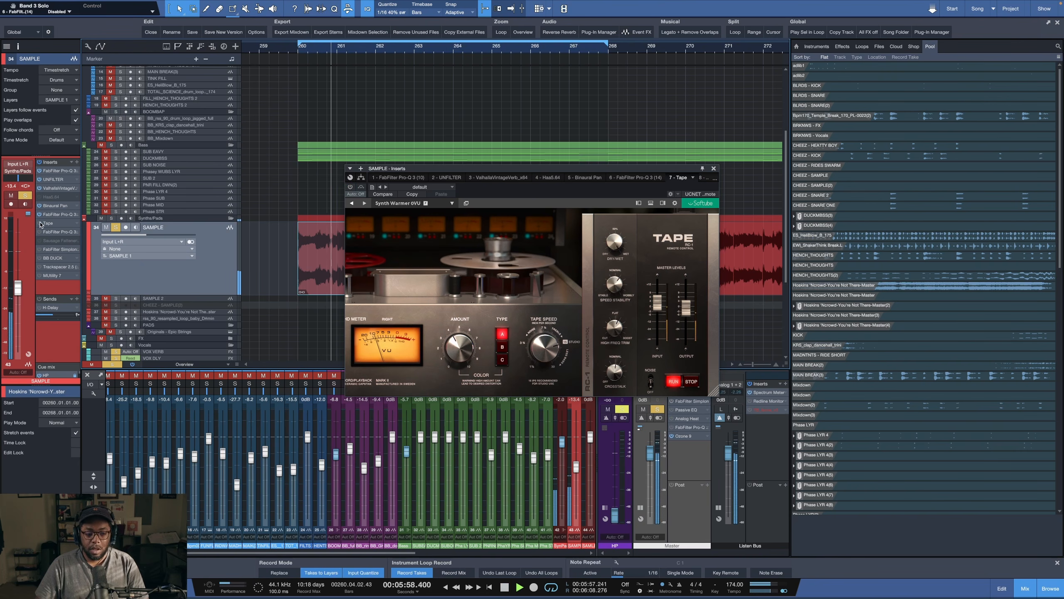
pyautogui.click(39, 223)
pyautogui.press('space')
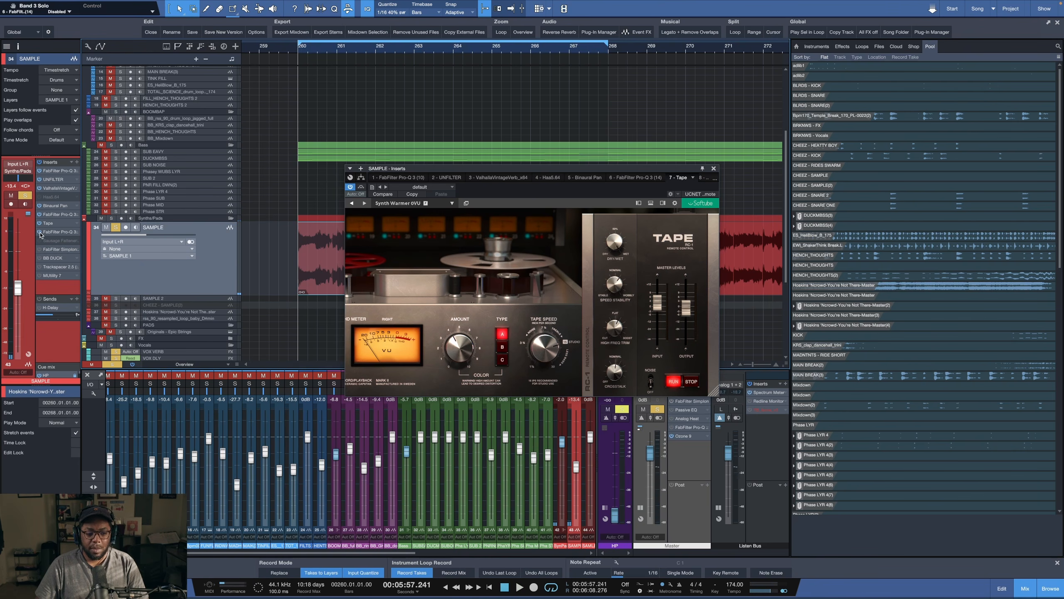
# Step: Activate the Pro-Q 3 that follows Tape and play the loop while inspecting its narrow upper-frequency cuts
pyautogui.doubleClick(52, 232)
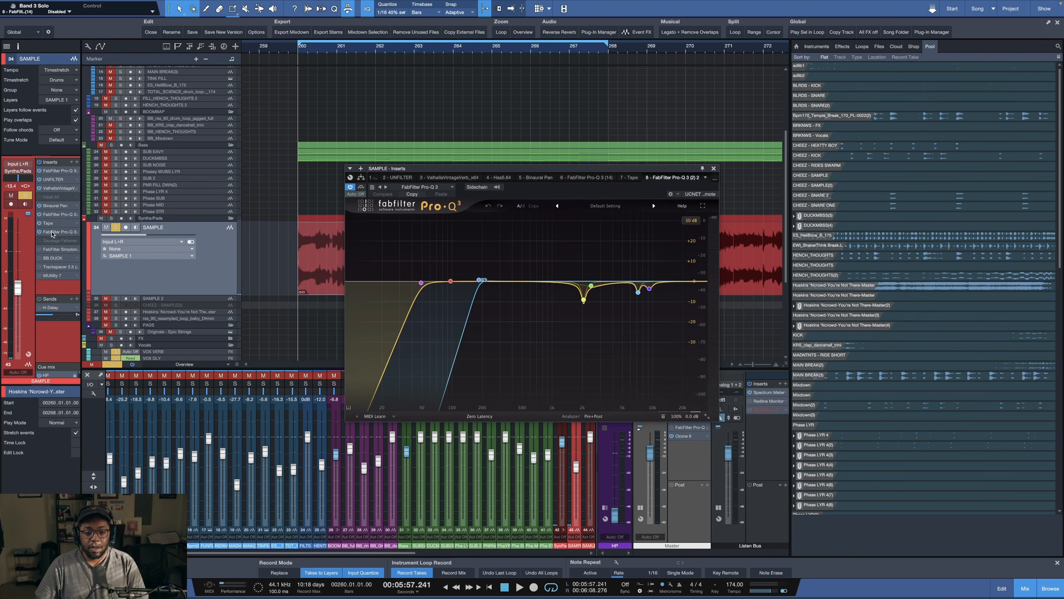
pyautogui.press('space')
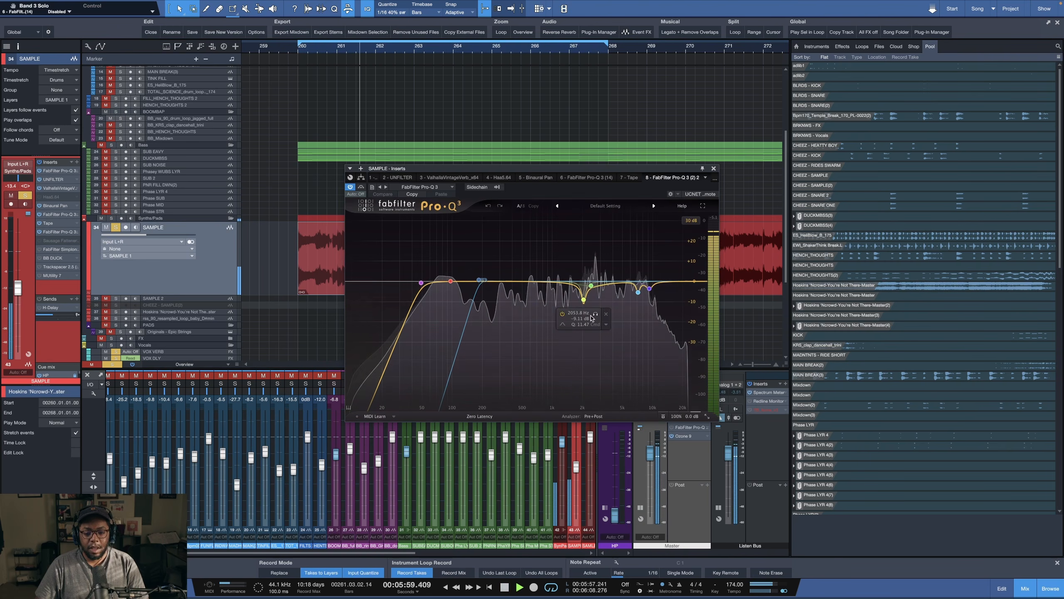
pyautogui.press('space')
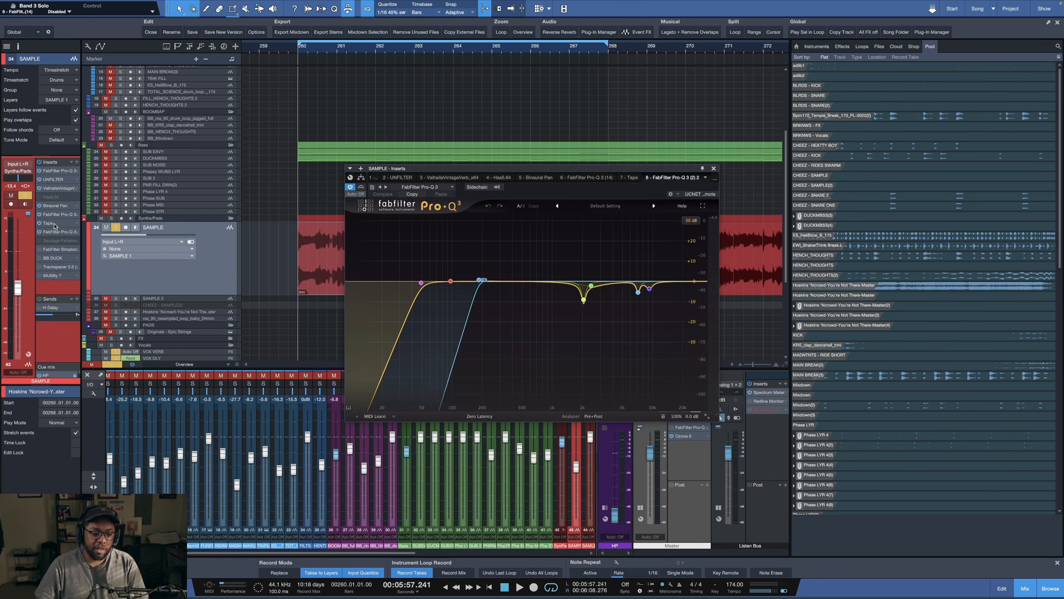
# Step: Open FabFilter Simplon on the SAMPLE track and activate it
pyautogui.click(54, 249)
pyautogui.click(39, 249)
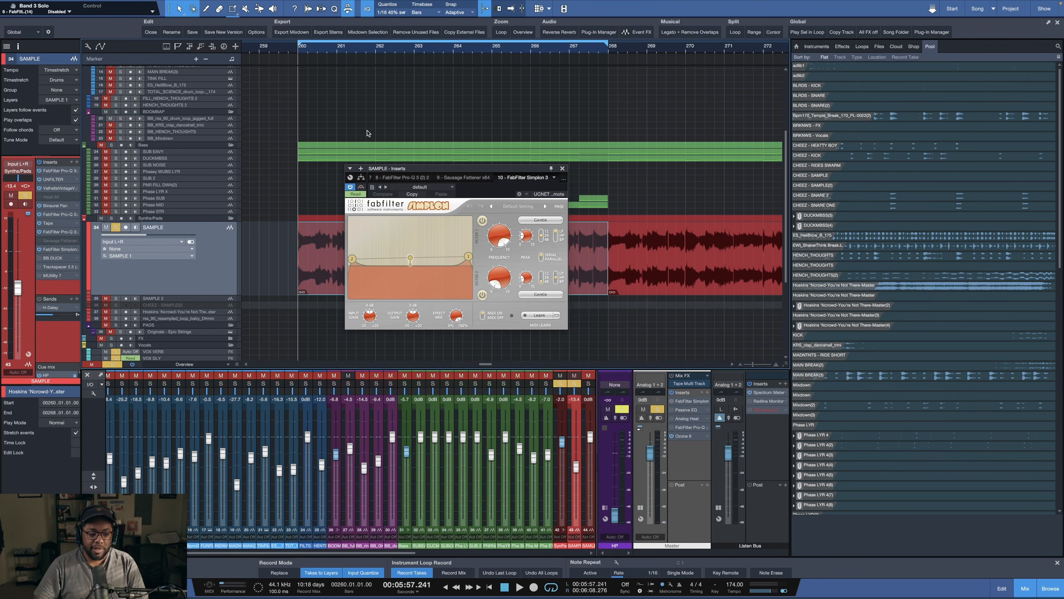
# Step: Open the BB DUCK compressor on the SAMPLE track, solo the BOOMBAP folder and start playback from bar 17
pyautogui.doubleClick(51, 259)
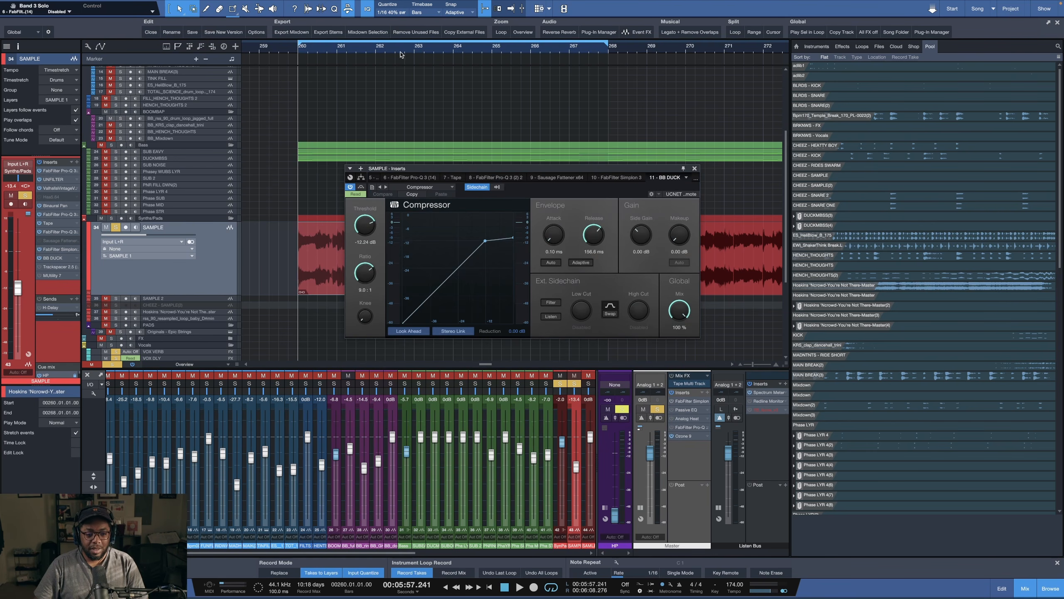
pyautogui.press('space')
pyautogui.scroll(-10, 408, 54)
pyautogui.press('space')
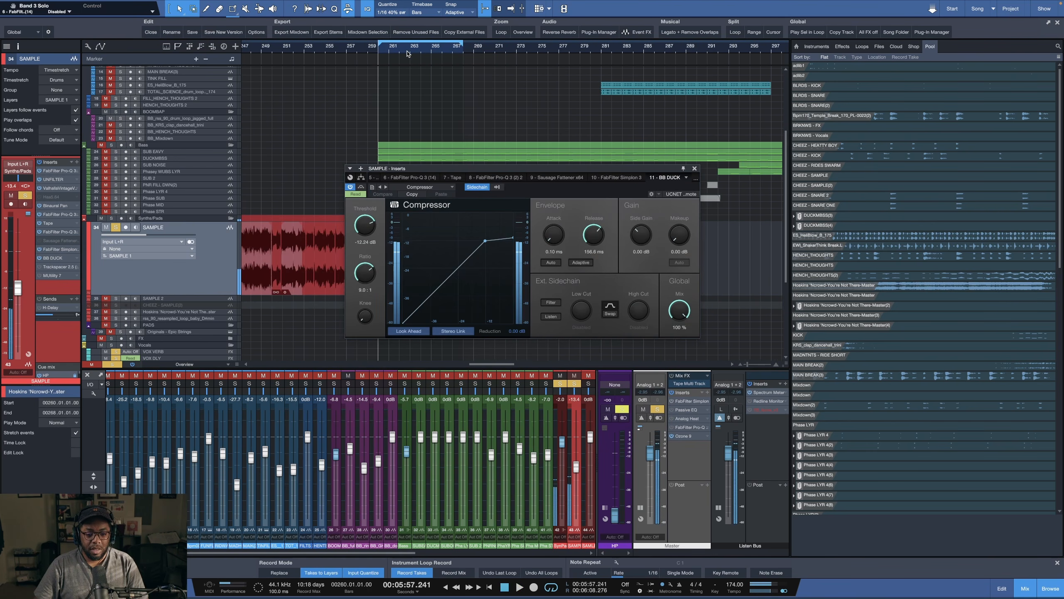
pyautogui.scroll(-8, 407, 53)
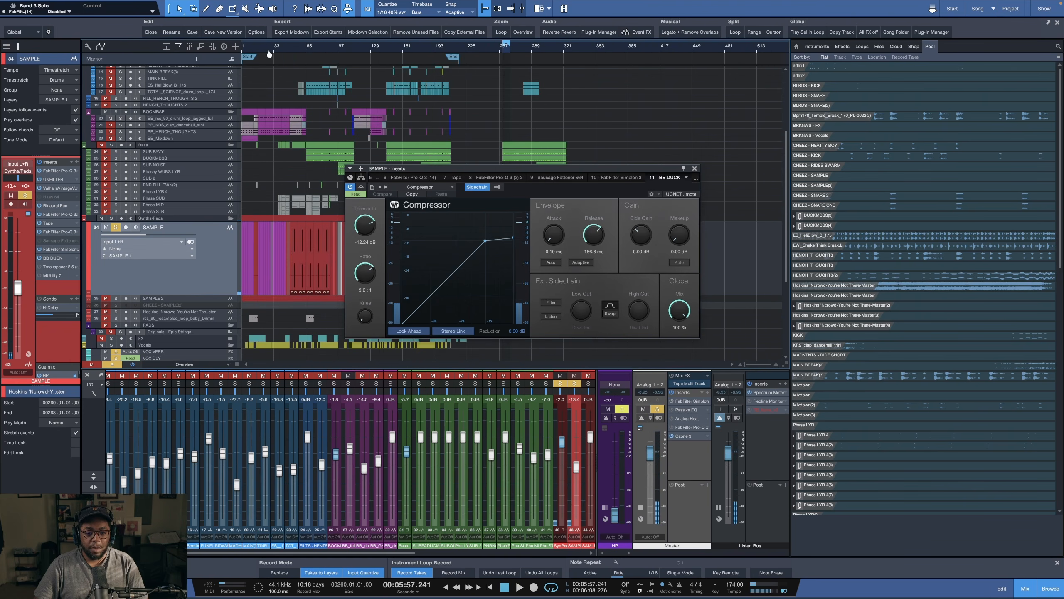
pyautogui.scroll(6, 267, 51)
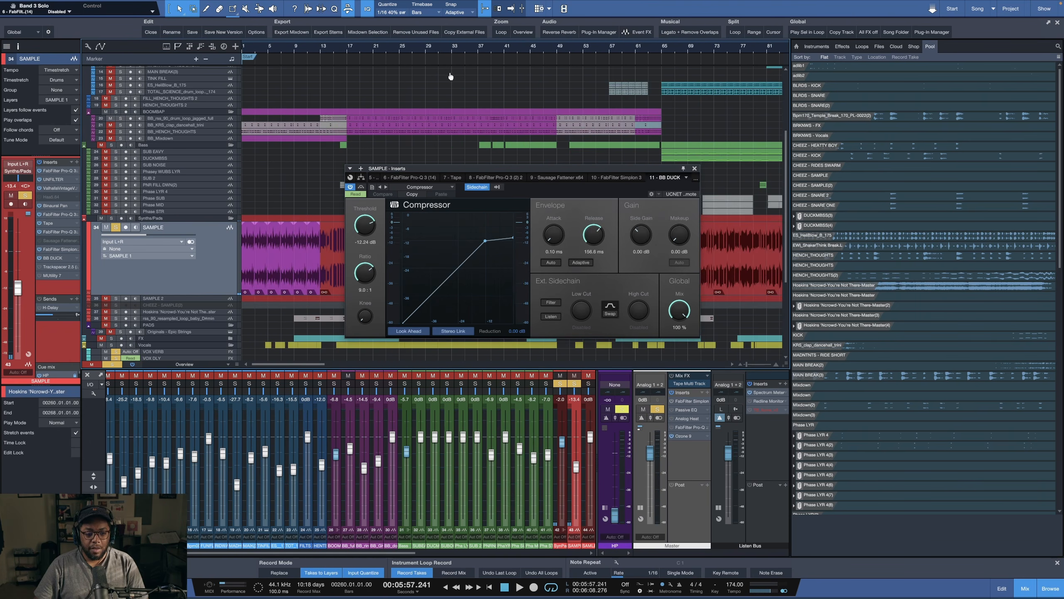
pyautogui.click(349, 49)
pyautogui.click(116, 112)
pyautogui.press('space')
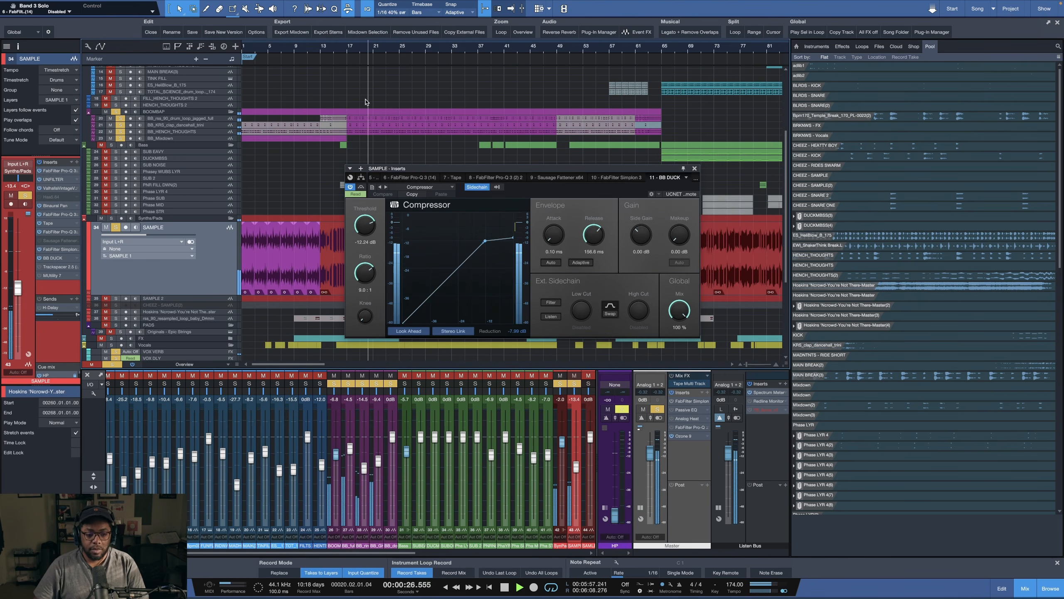
# Step: Compare BB DUCK bypassed and active over the playing beat, leaving it active, and stop playback
pyautogui.click(350, 188)
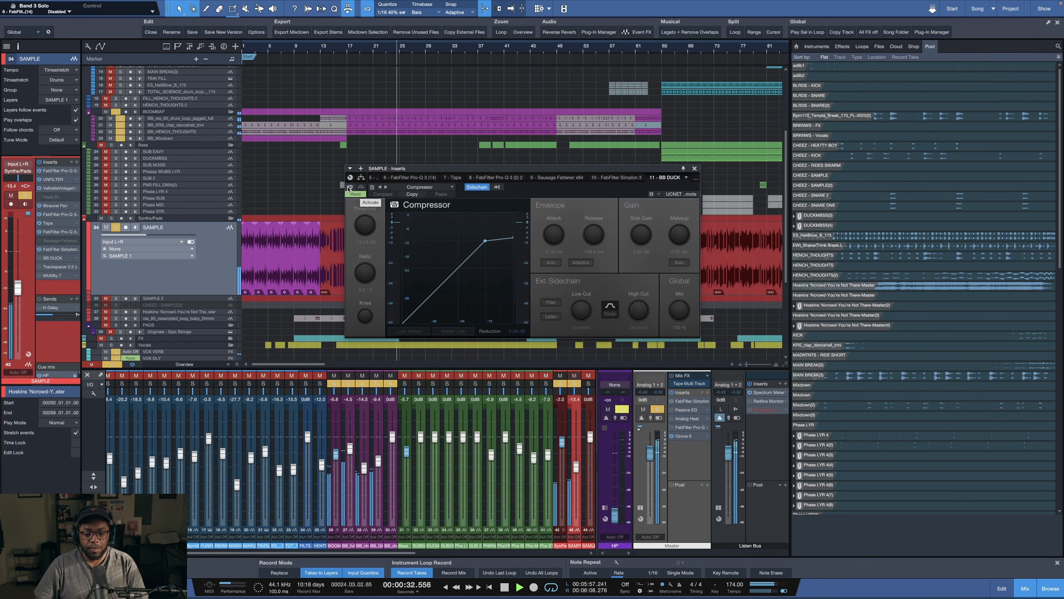
pyautogui.click(350, 188)
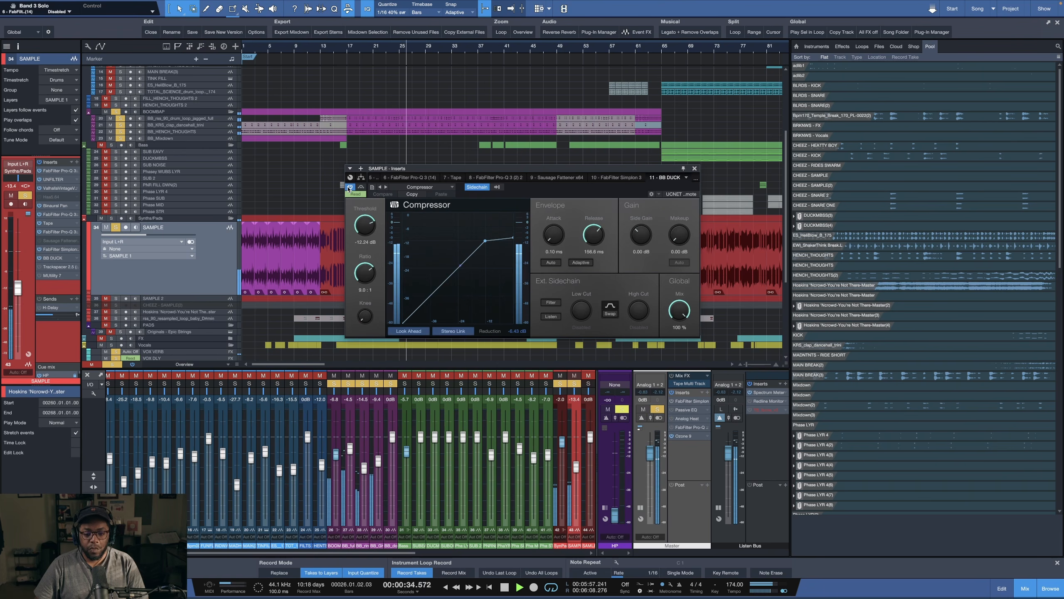
pyautogui.press('space')
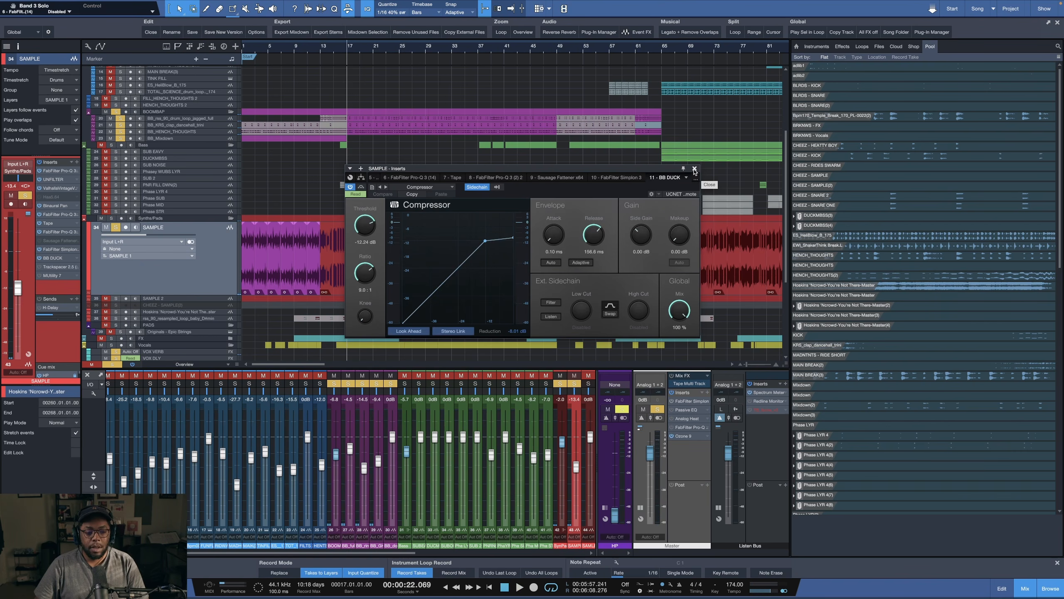
# Step: Open Trackspacer 2.5 on the SAMPLE track, solo the Vocals folder and briefly play from bar 17
pyautogui.click(38, 267)
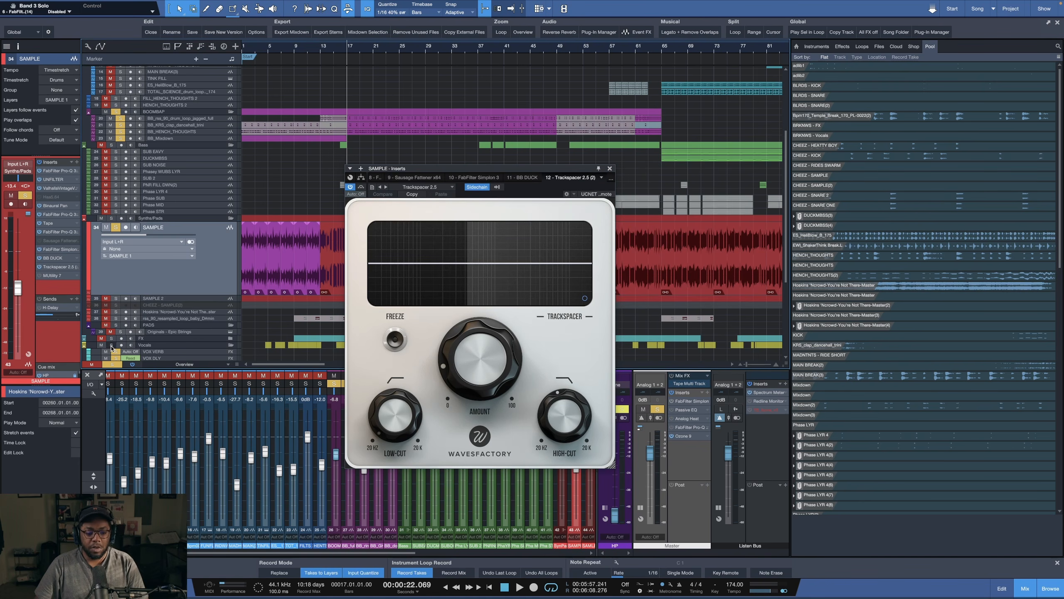
pyautogui.press('space')
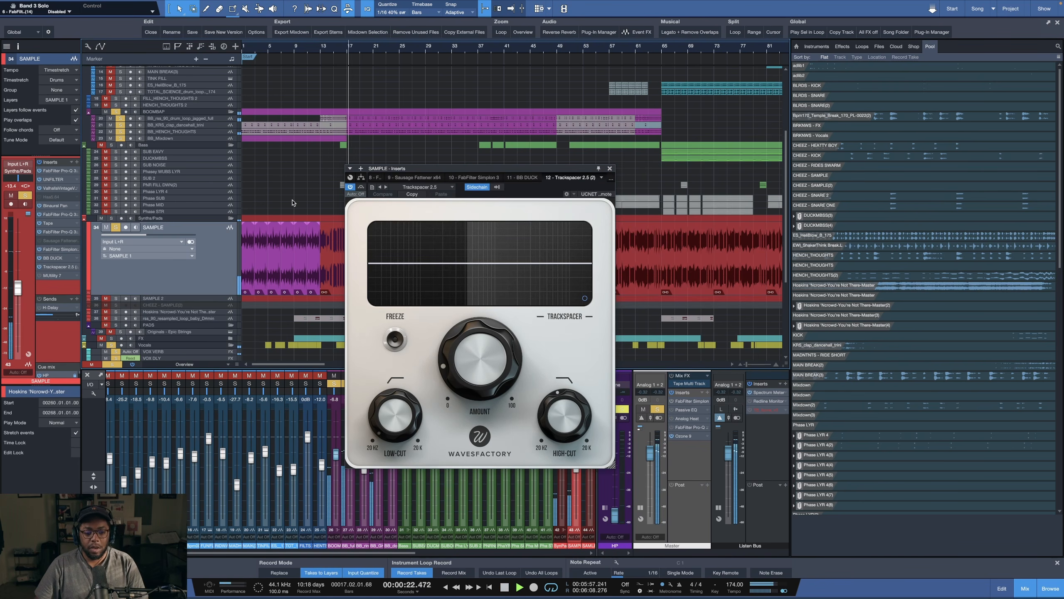
pyautogui.press('space')
pyautogui.scroll(-5, 459, 103)
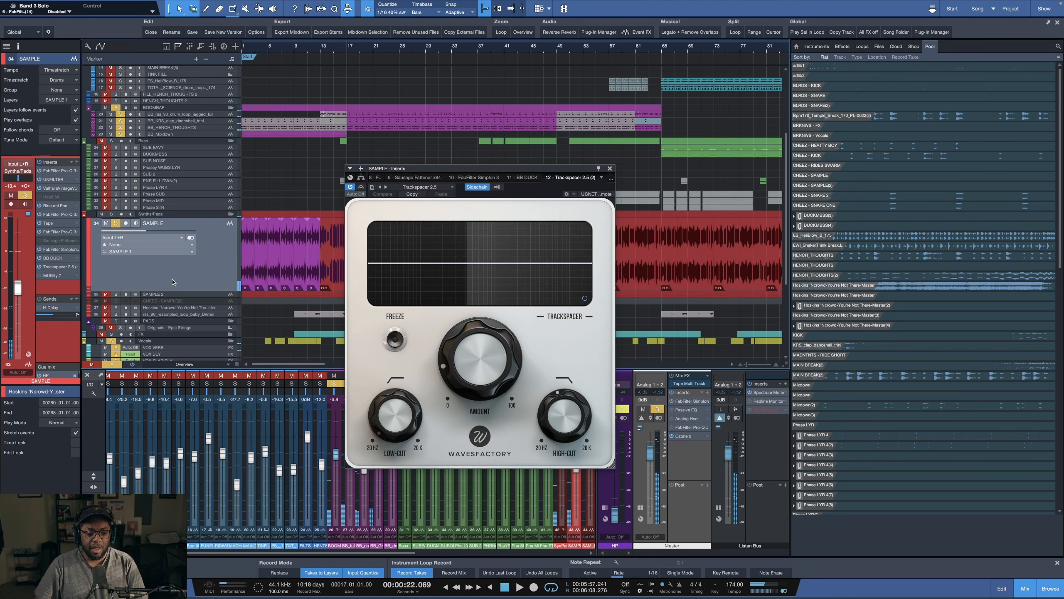
pyautogui.moveTo(387, 43); pyautogui.dragTo(352, 51)
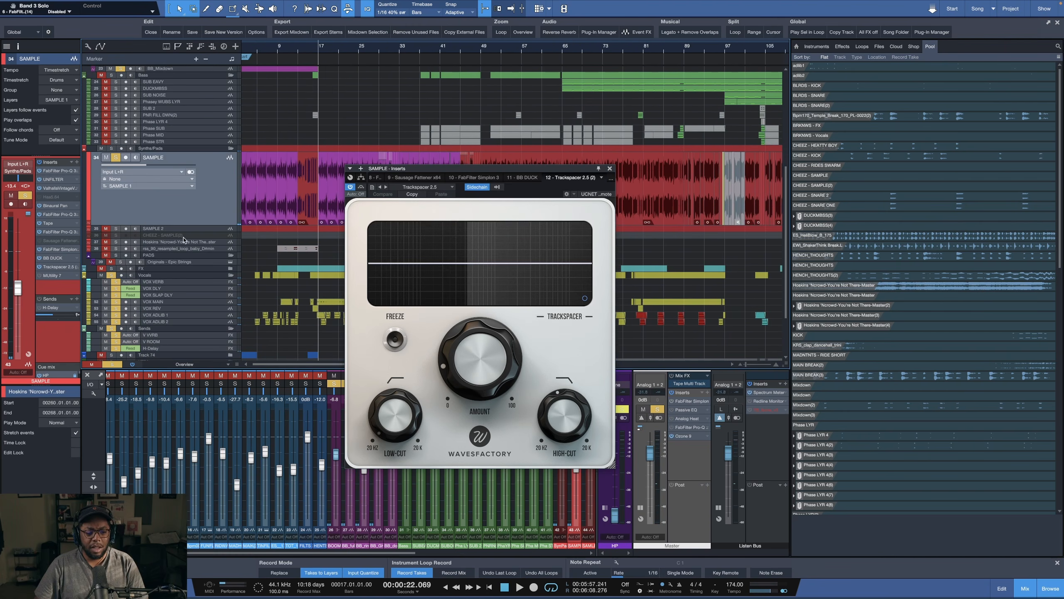
pyautogui.scroll(-4, 161, 309)
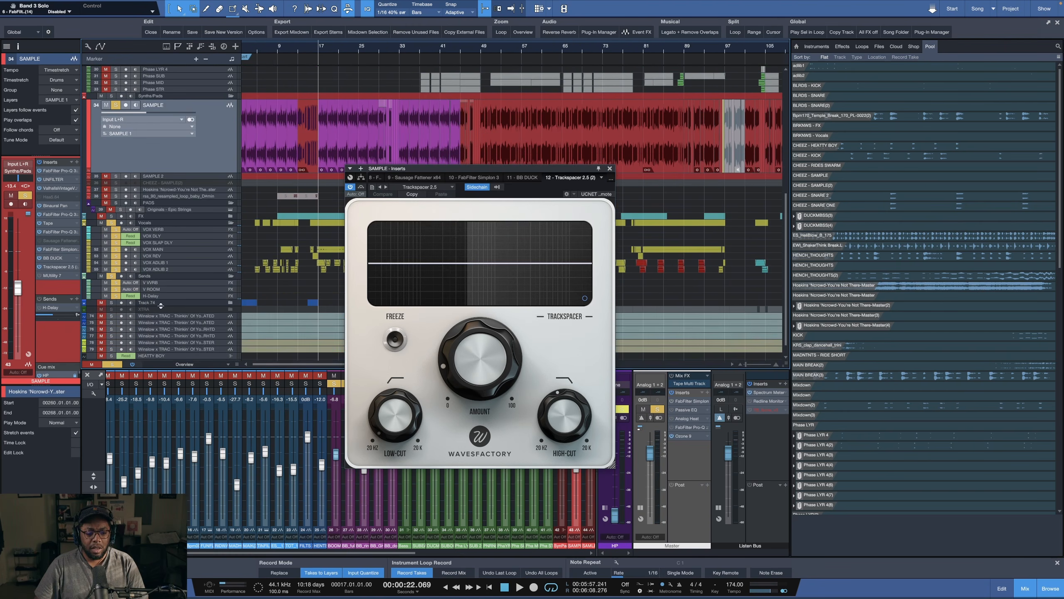
# Step: Check the Vocals folder, return to the SAMPLE track's Trackspacer and play from bars 49 and 68 to watch its reaction
pyautogui.click(159, 225)
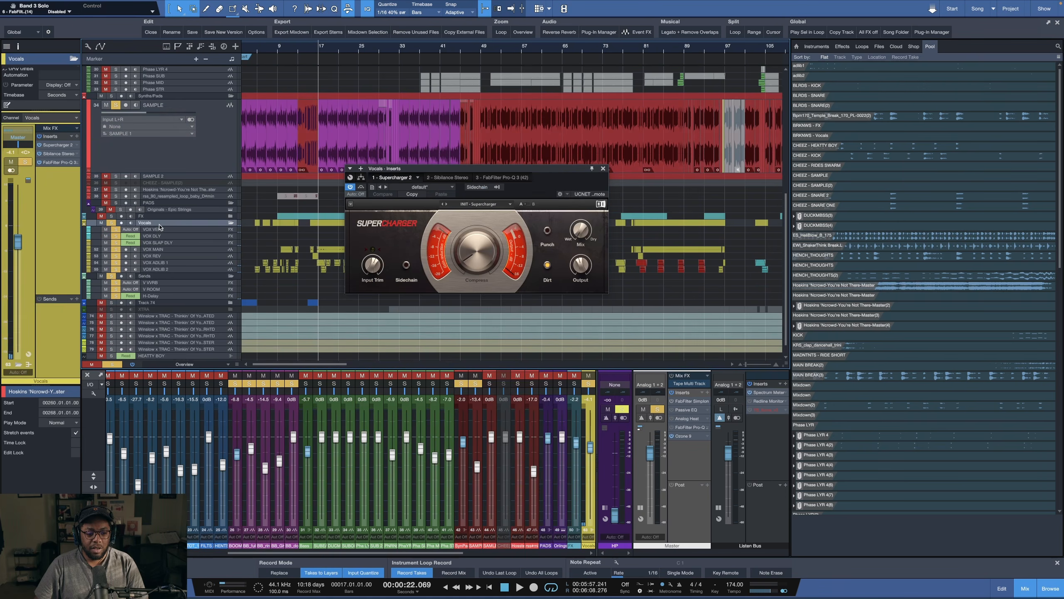
pyautogui.click(227, 118)
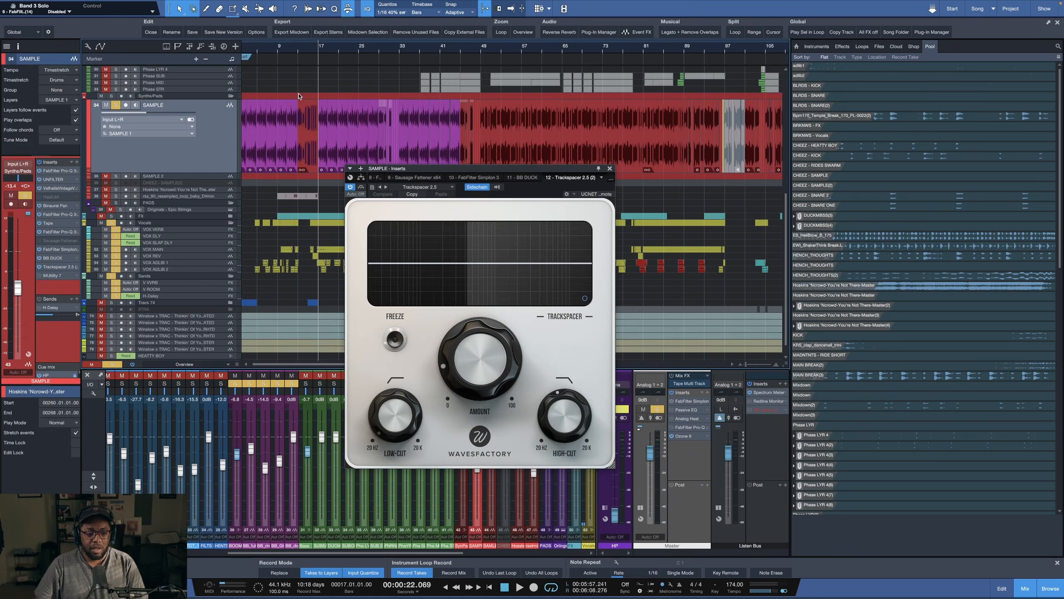
pyautogui.click(481, 49)
pyautogui.press('space')
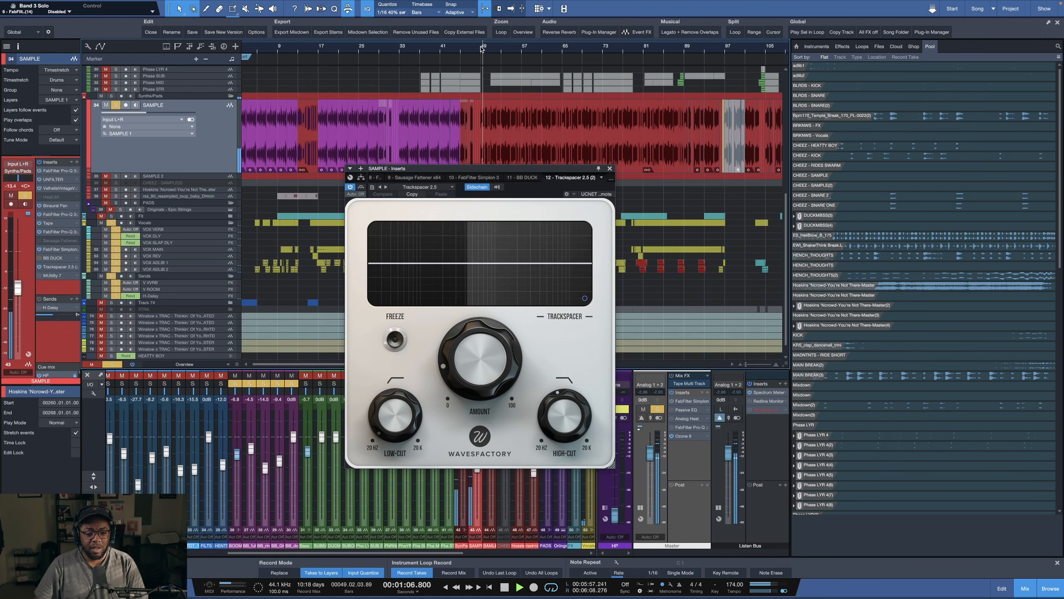
pyautogui.click(577, 50)
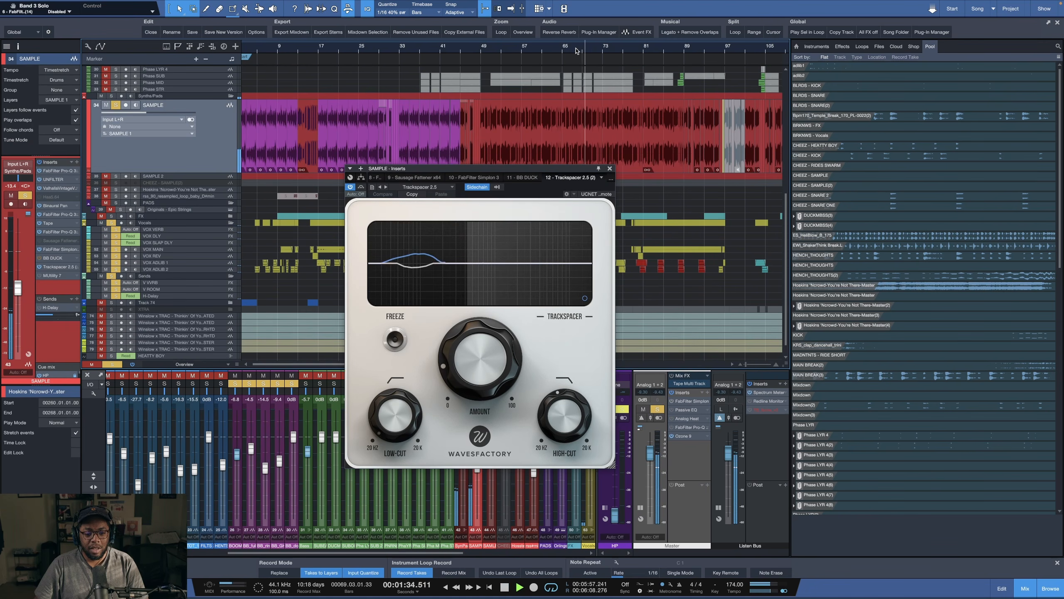
pyautogui.press('space')
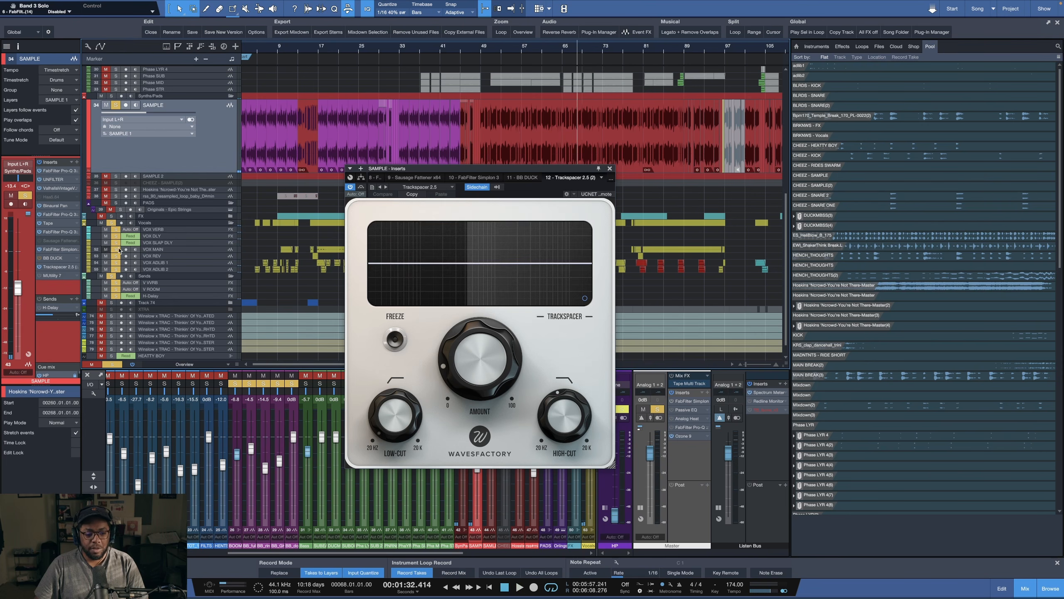
# Step: Solo the Drums folder and collapse it in the track list
pyautogui.scroll(10, 312, 150)
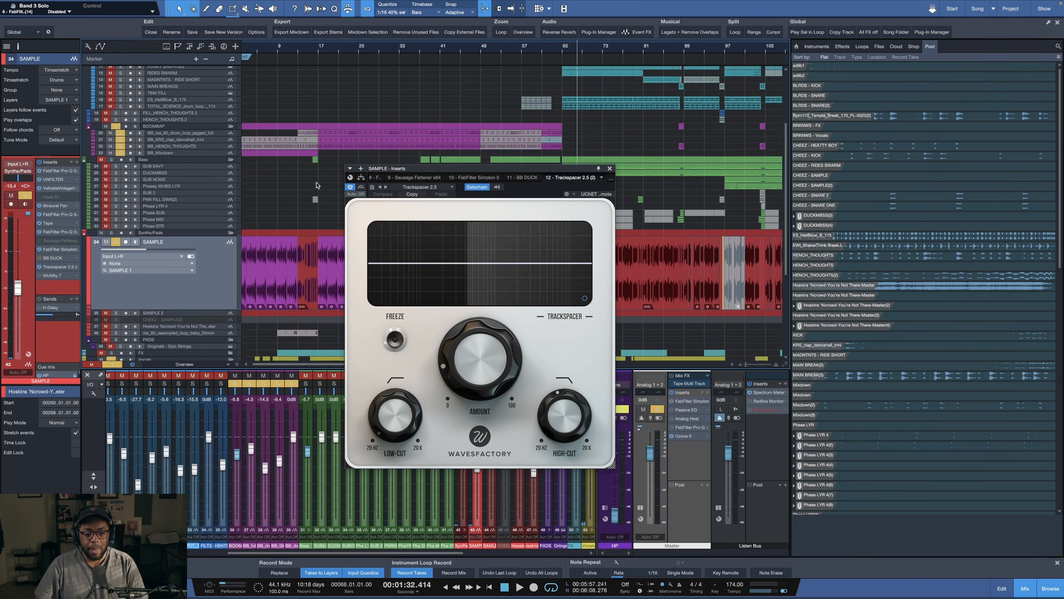
pyautogui.scroll(-8, 315, 176)
pyautogui.scroll(-3, 316, 183)
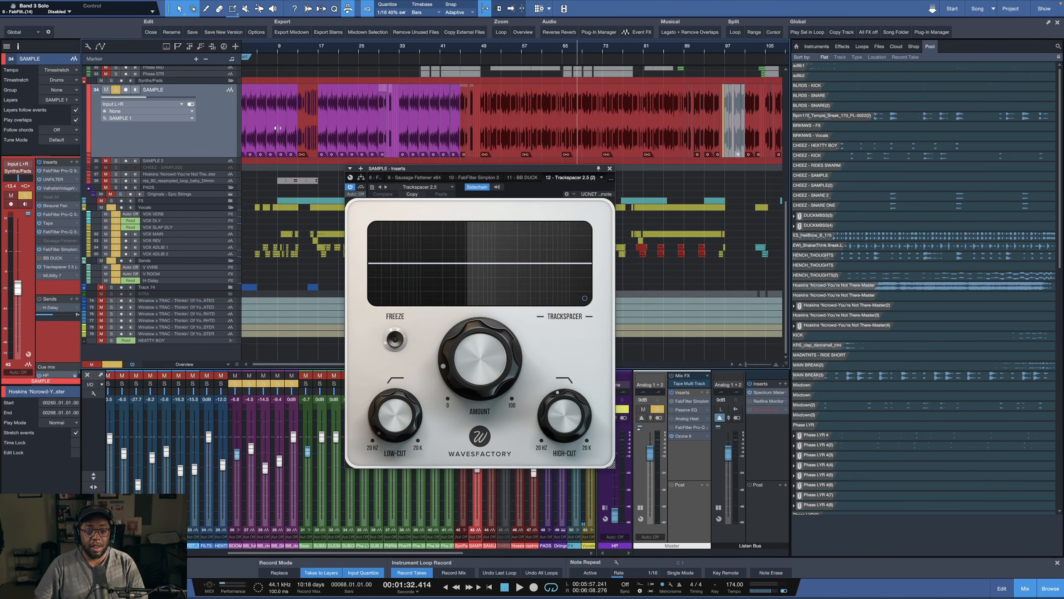
pyautogui.scroll(20, 101, 108)
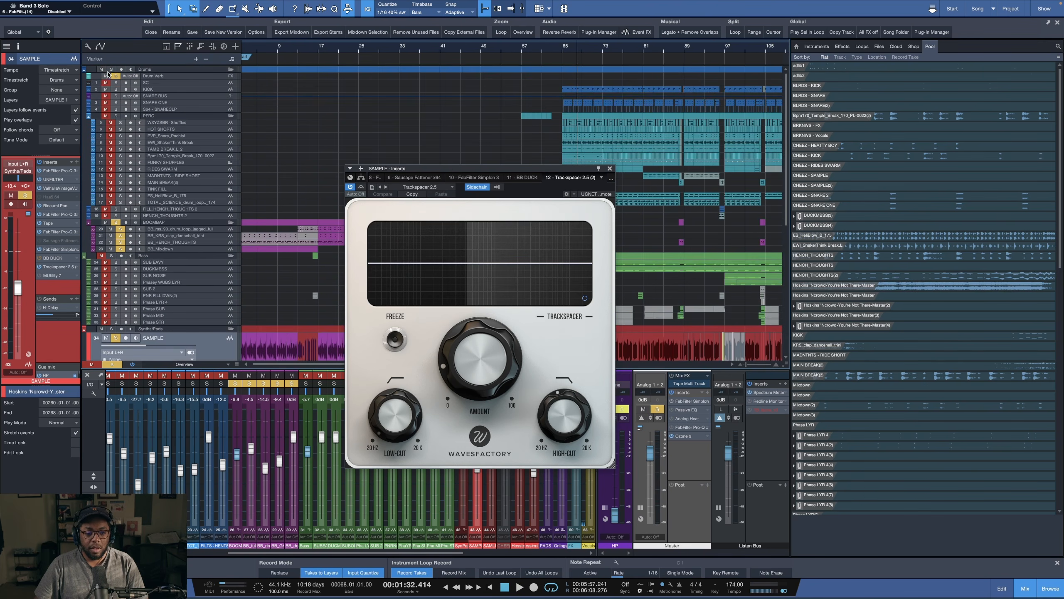
pyautogui.click(111, 69)
pyautogui.click(230, 70)
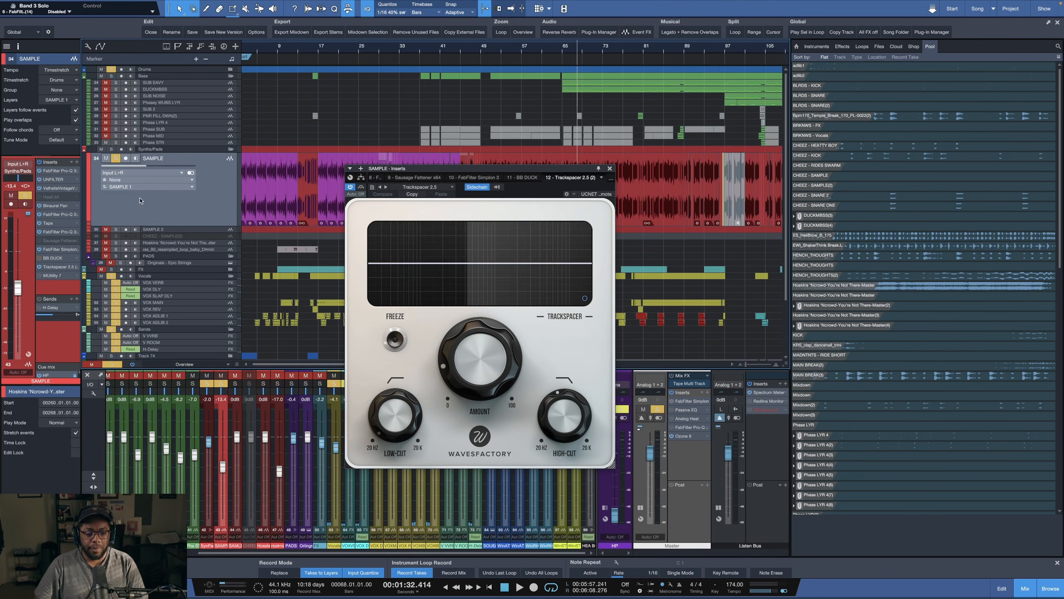
# Step: Show the track automation in the arrangement and return to the SAMPLE track's Trackspacer
pyautogui.click(180, 150)
pyautogui.press('a')
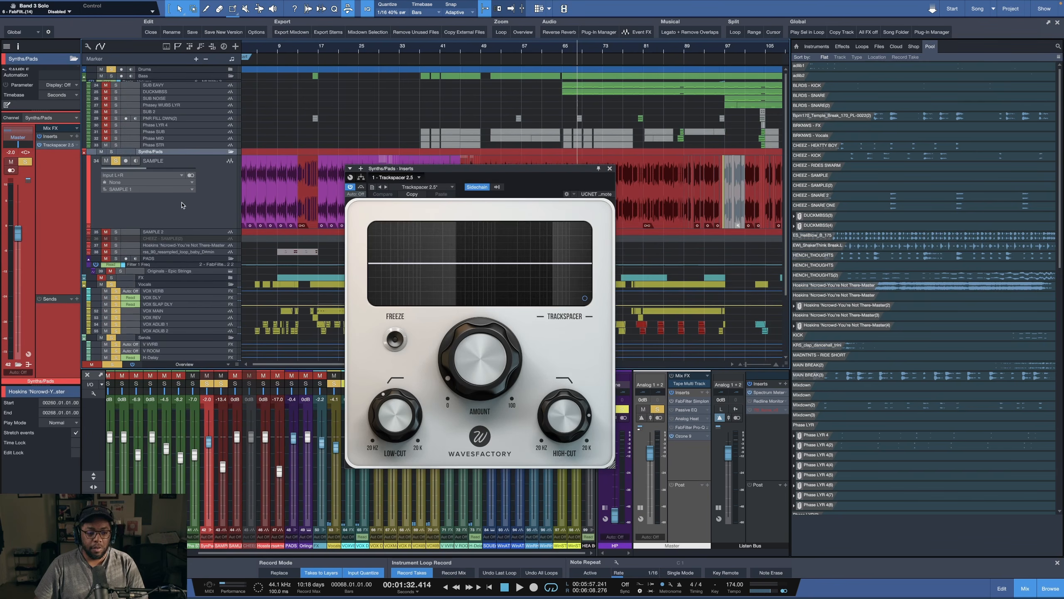
pyautogui.click(213, 205)
# Step: Play from bar 65 and compare Trackspacer bypassed and active, leaving it active, and close its window
pyautogui.click(563, 47)
pyautogui.press('space')
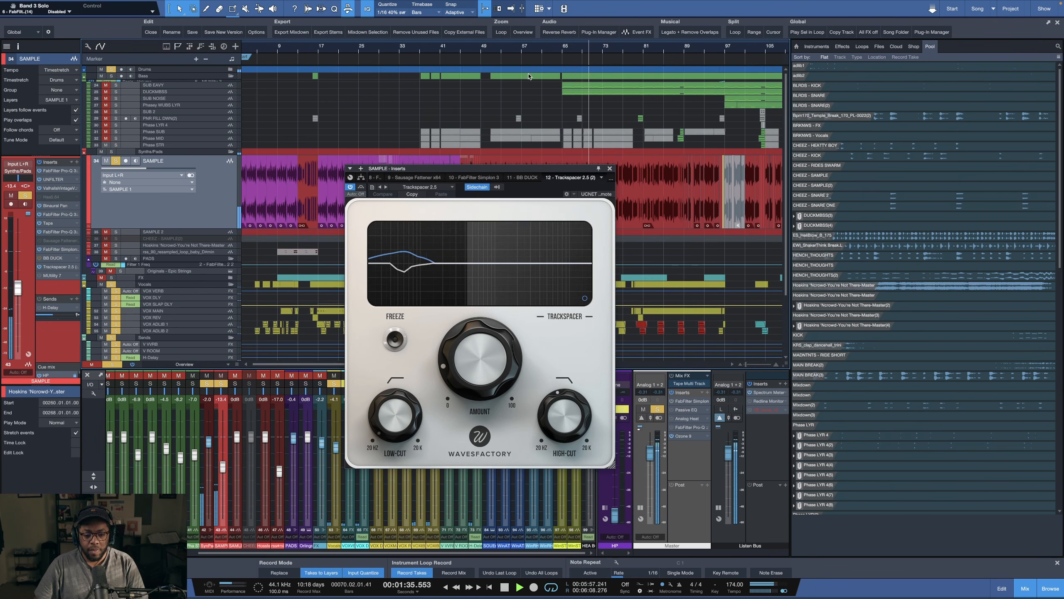
pyautogui.click(350, 187)
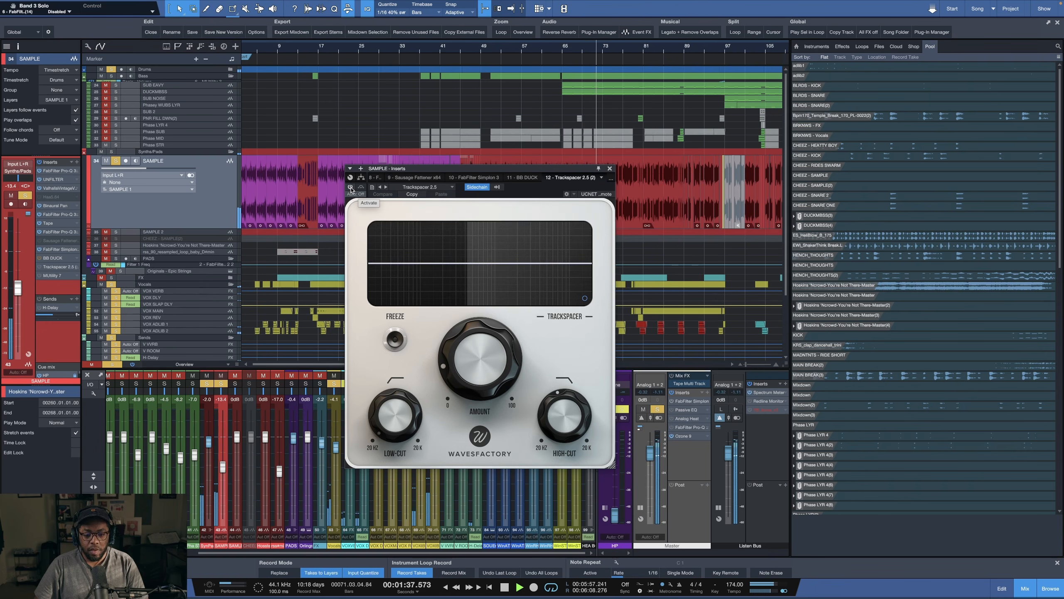
pyautogui.click(351, 187)
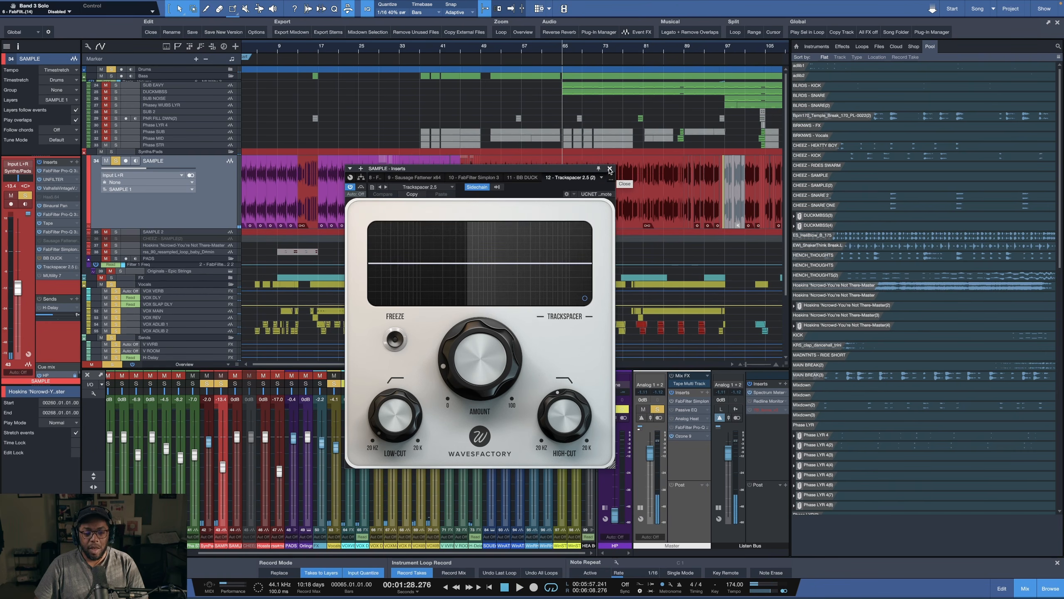
pyautogui.click(609, 168)
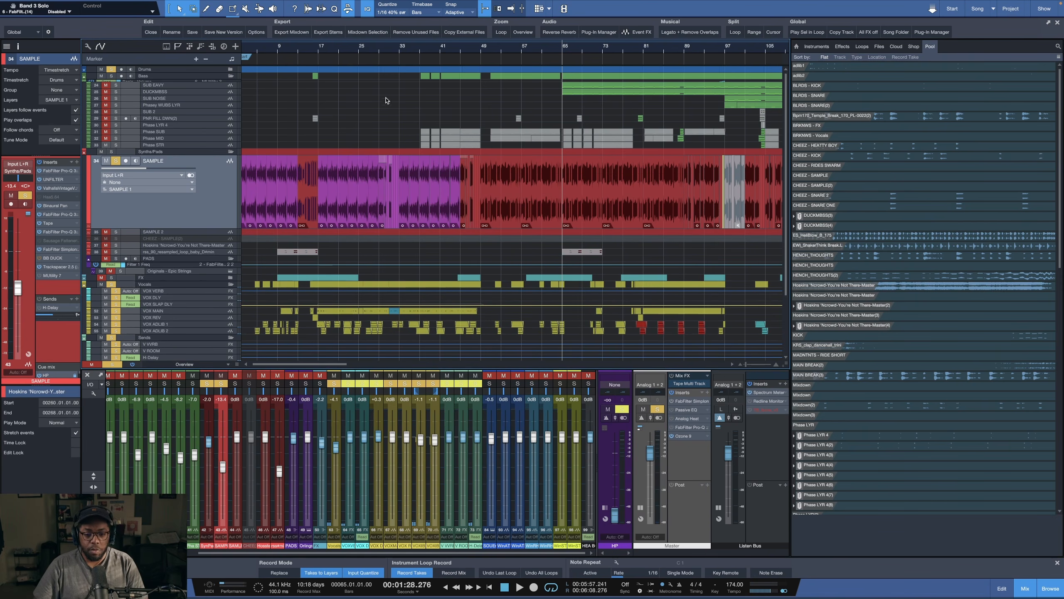
# Step: Open MUtility 7, the last insert on the SAMPLE track
pyautogui.moveTo(473, 51); pyautogui.dragTo(473, 45)
pyautogui.moveTo(319, 49); pyautogui.dragTo(472, 66)
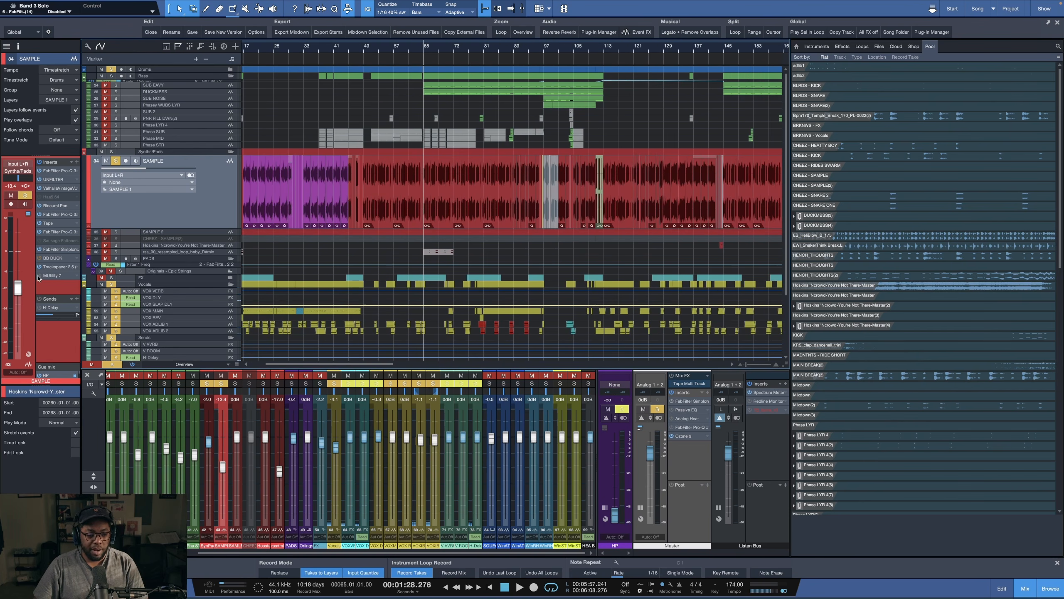
pyautogui.click(54, 276)
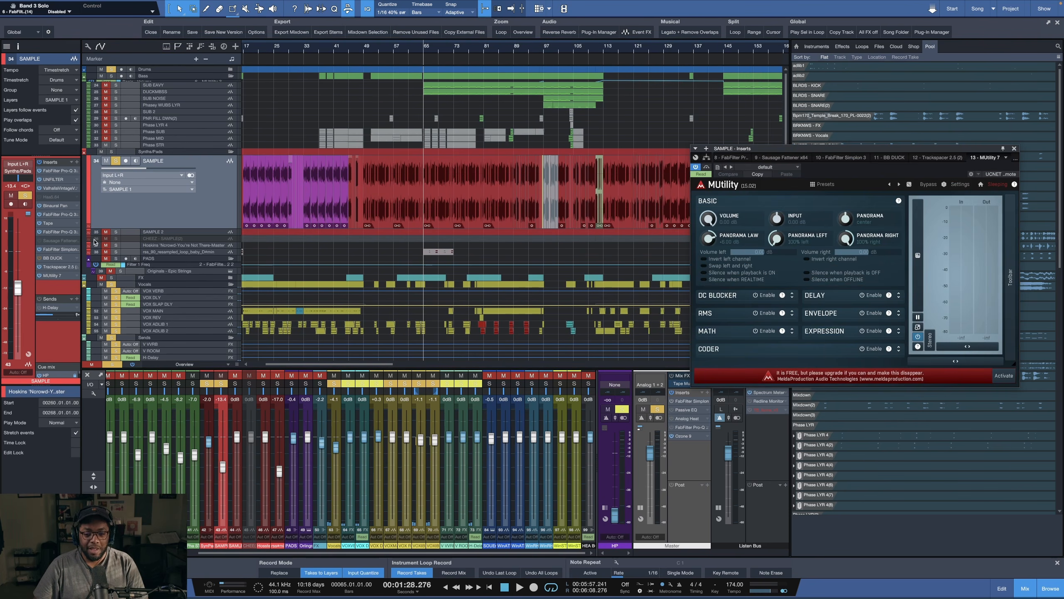
# Step: Expand the SAMPLE track's automation lanes, reduce the track height to Small and show more of the song
pyautogui.click(87, 227)
pyautogui.scroll(5, 344, 205)
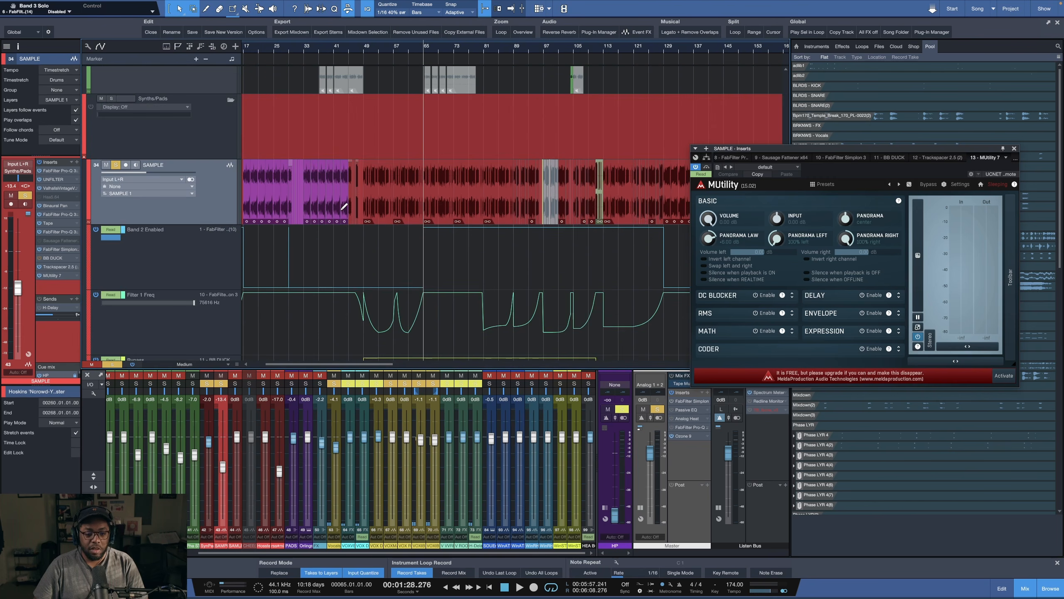
pyautogui.scroll(-3, 344, 205)
pyautogui.scroll(-1, 348, 260)
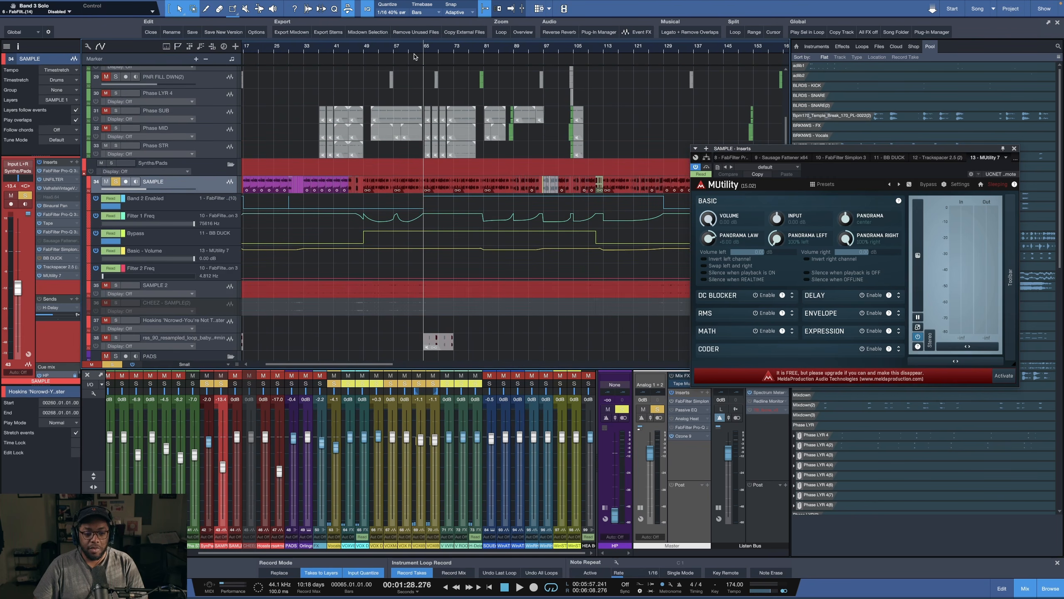
pyautogui.scroll(-3, 413, 56)
pyautogui.scroll(2, 294, 54)
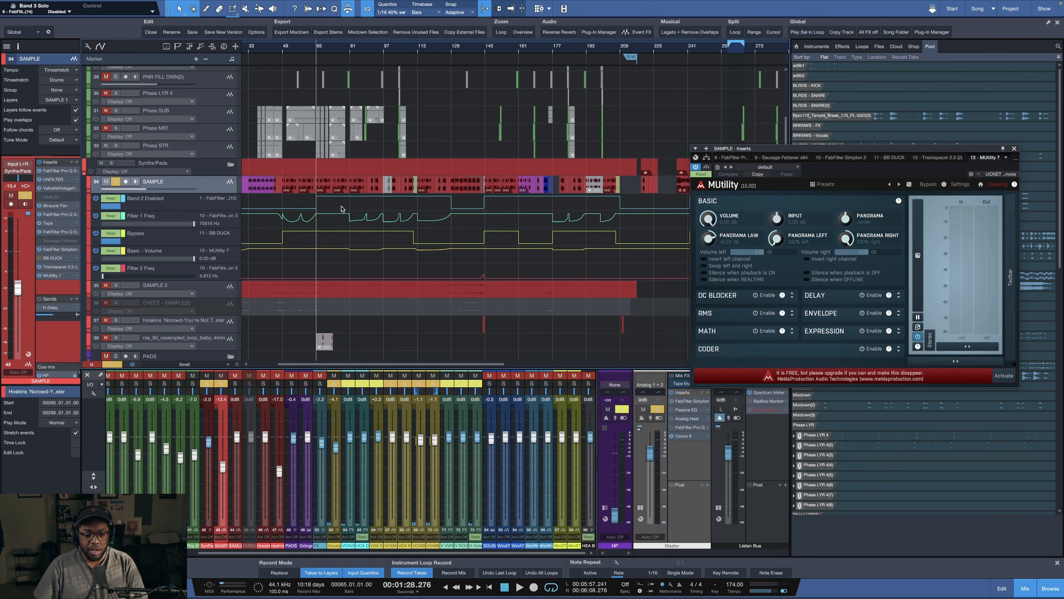
# Step: Play the song from bars 51 and 66 to compare how the SAMPLE track's automation behaves in each section
pyautogui.click(286, 46)
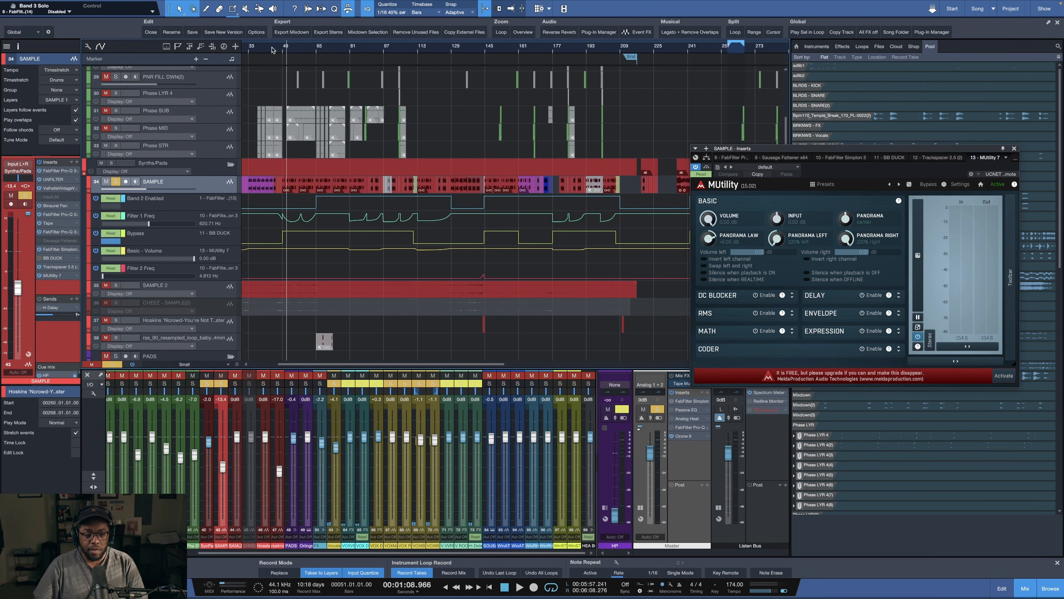
pyautogui.press('space')
pyautogui.click(319, 47)
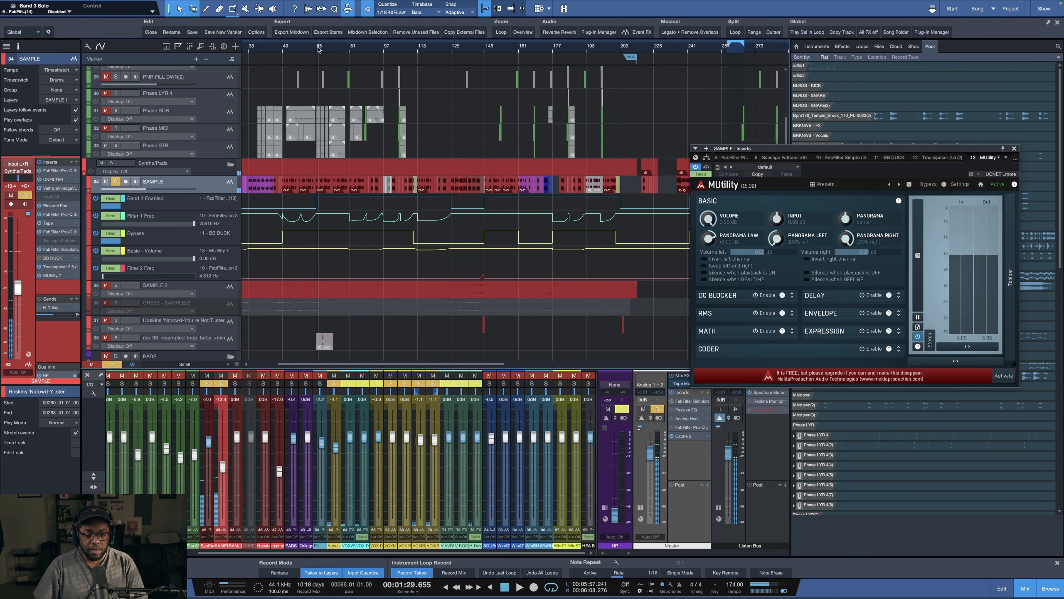
pyautogui.press('space')
pyautogui.scroll(3, 286, 119)
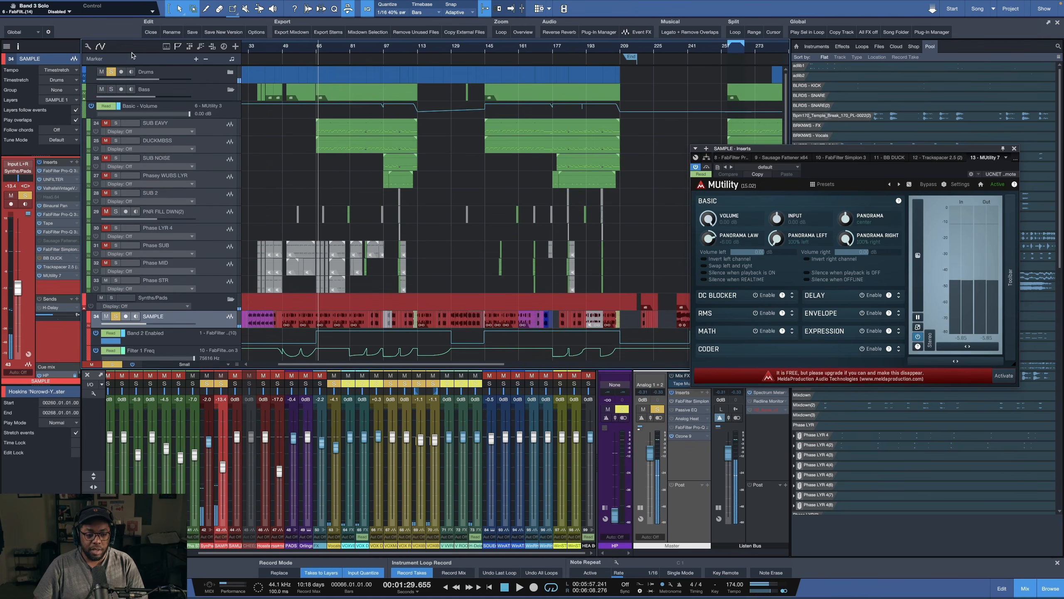
# Step: Enlarge the SAMPLE track's Basic - Volume automation lane and move the Filter 1 Freq lane directly above Filter 2 Freq
pyautogui.scroll(-4, 284, 186)
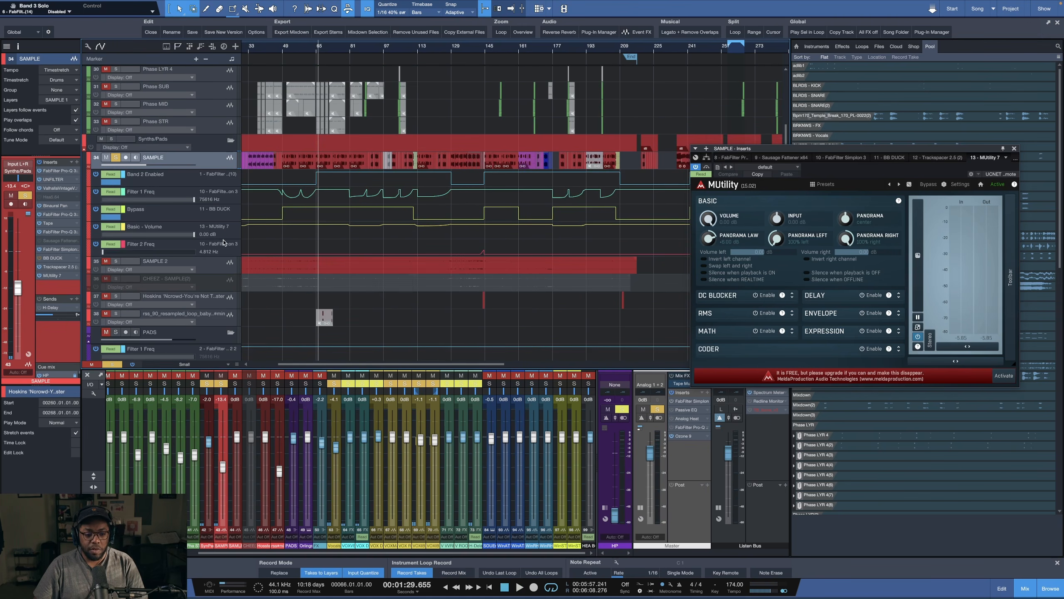
pyautogui.moveTo(224, 240)
pyautogui.mouseDown()
pyautogui.moveTo(221, 264)
pyautogui.moveTo(220, 247)
pyautogui.mouseUp()
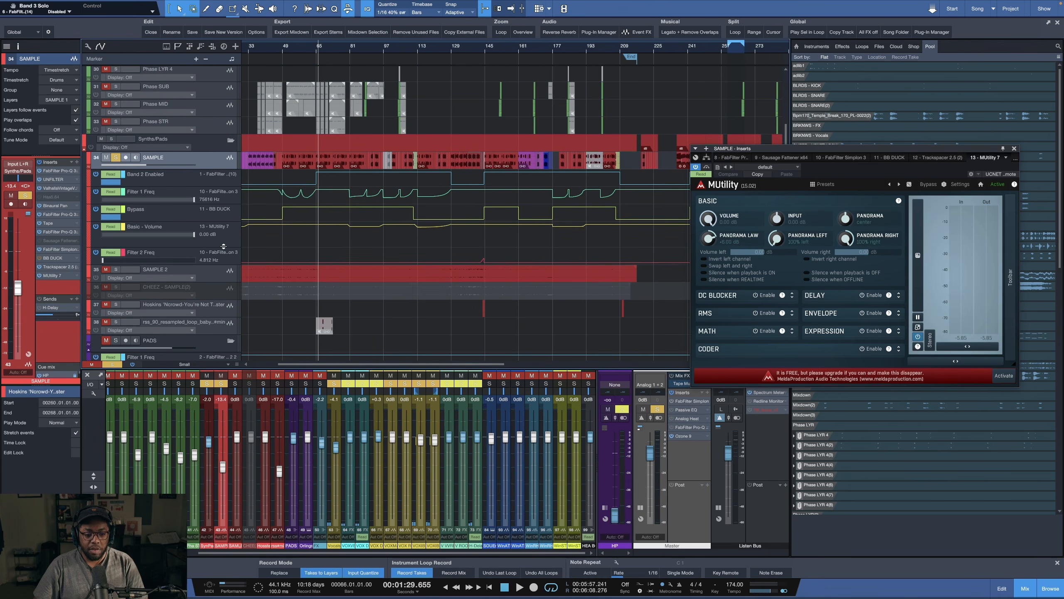
pyautogui.click(159, 253)
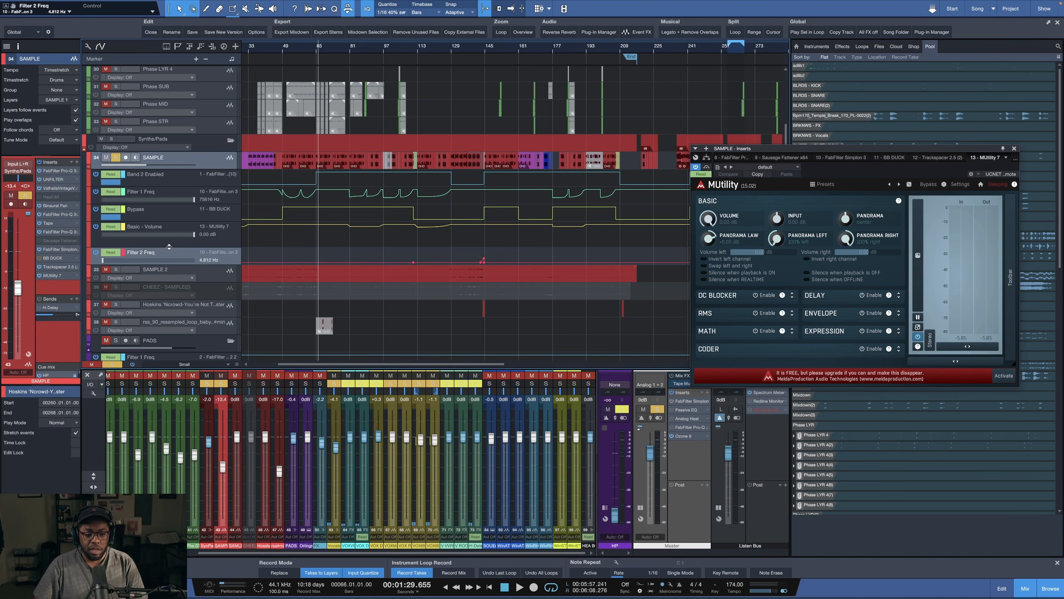
pyautogui.click(191, 195)
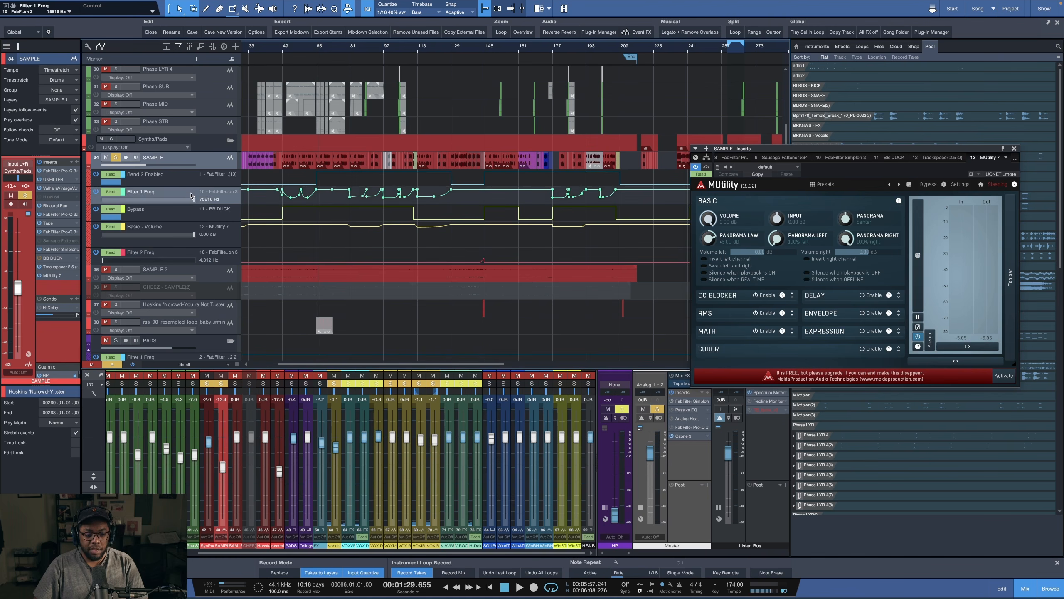
pyautogui.moveTo(191, 195); pyautogui.dragTo(176, 251)
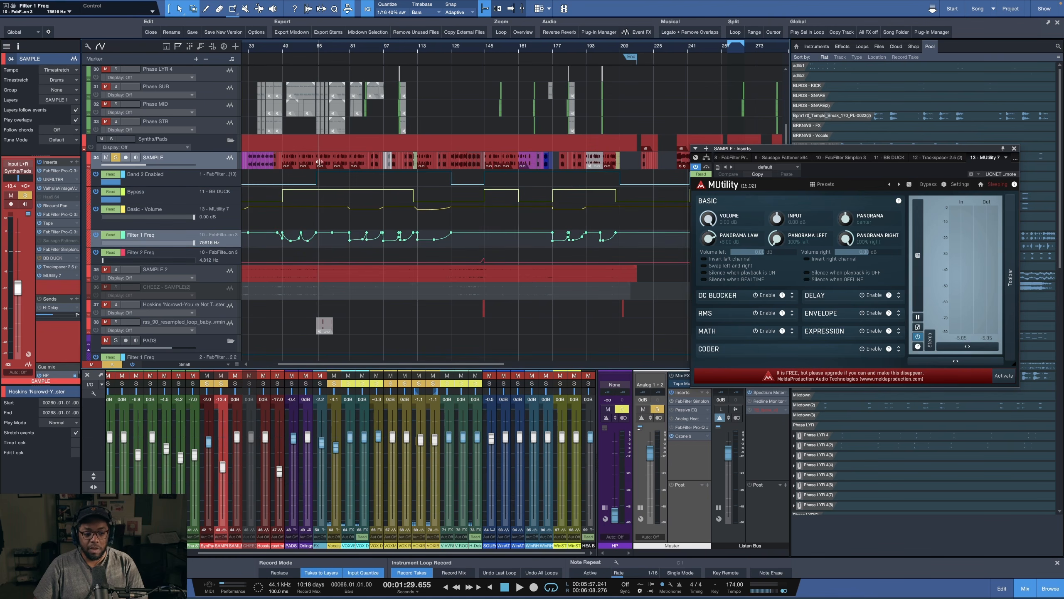
# Step: Solo the "You're Not There" audio track (track 37) and play its short event at bar 144, then show the whole song
pyautogui.scroll(-5, 345, 47)
pyautogui.scroll(1, 200, 169)
pyautogui.scroll(1, 200, 169)
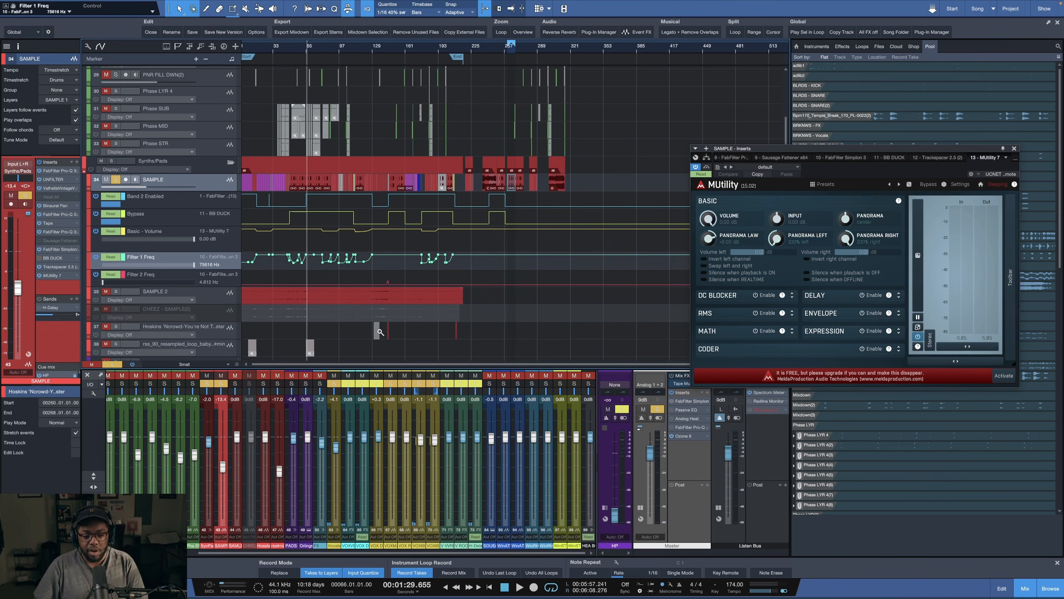
pyautogui.moveTo(373, 325); pyautogui.dragTo(404, 330)
pyautogui.click(486, 52)
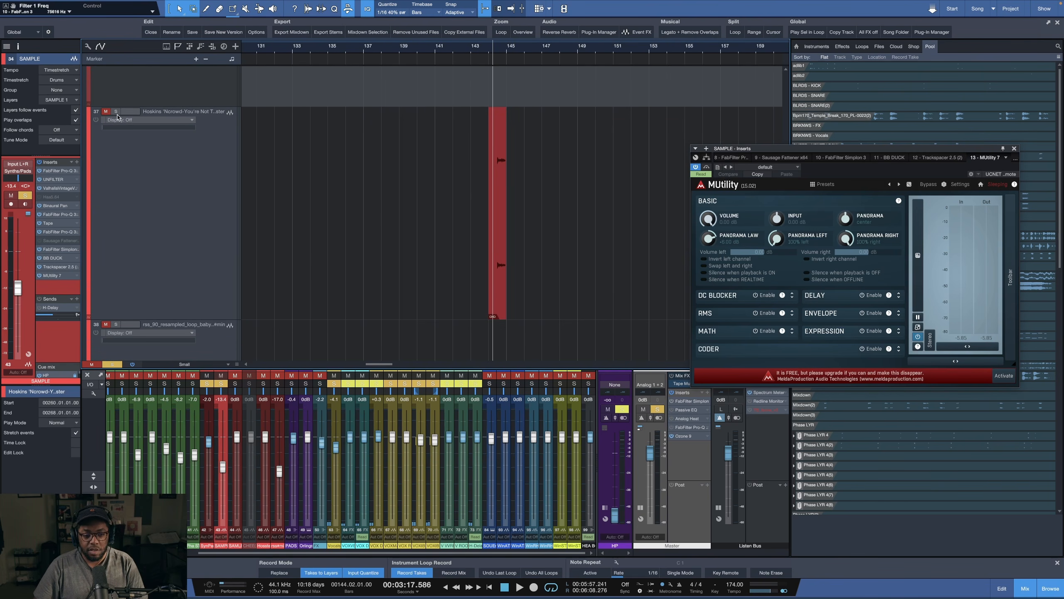
pyautogui.click(117, 112)
pyautogui.press('space')
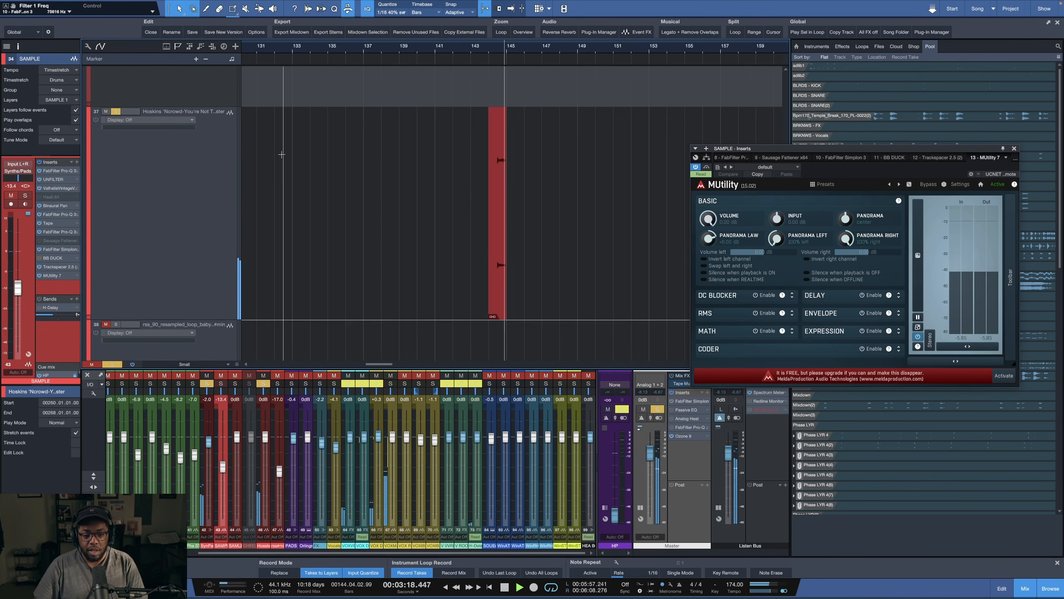
pyautogui.click(522, 33)
pyautogui.press('space')
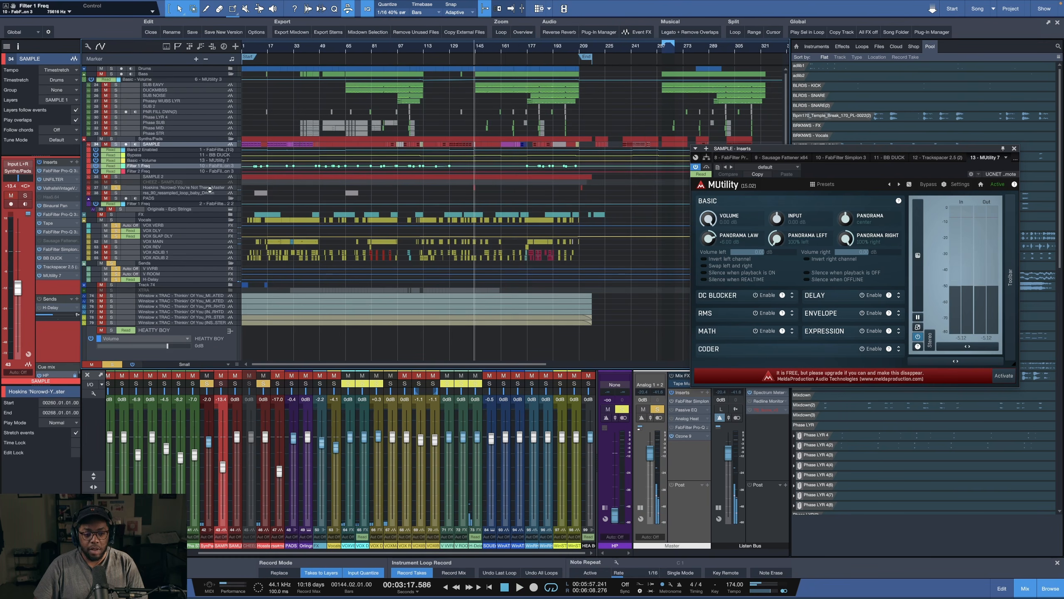
# Step: Enlarge track 37, clear all solos and play from bar 206, temporarily muting the SAMPLE track
pyautogui.moveTo(209, 190); pyautogui.dragTo(210, 199)
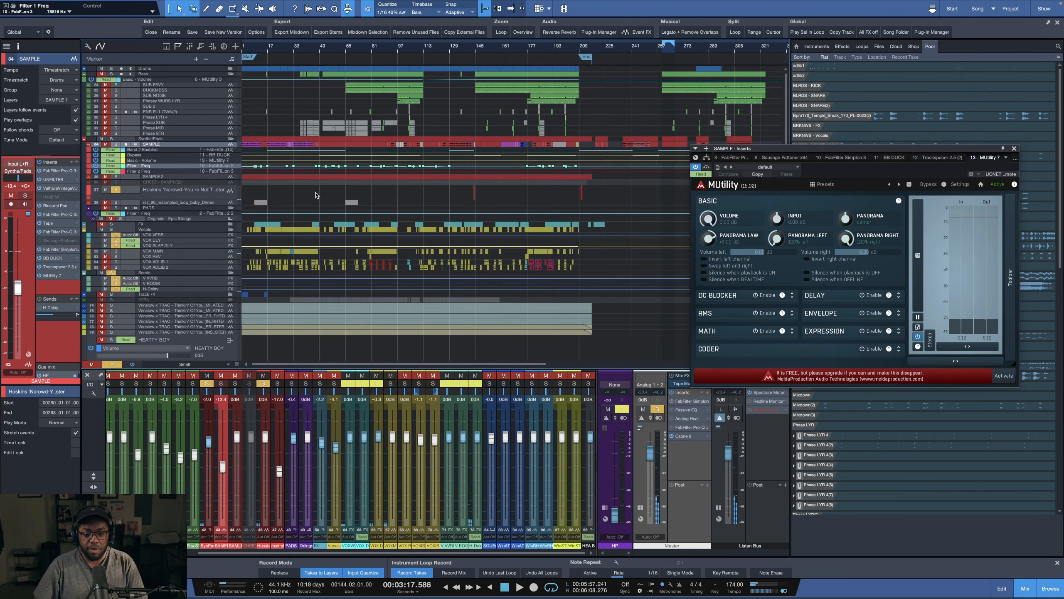
pyautogui.click(575, 49)
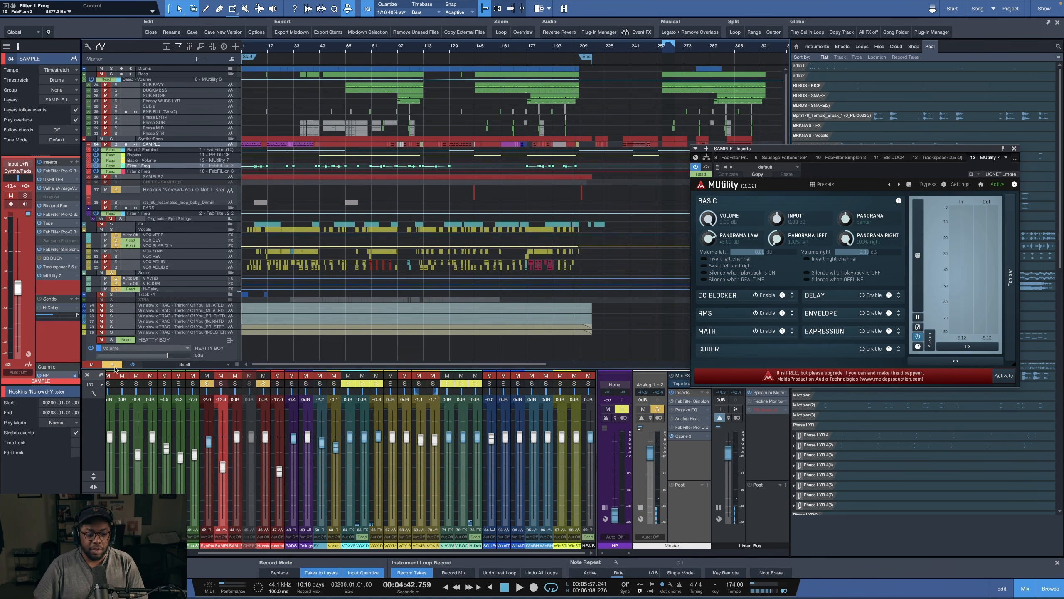
pyautogui.click(112, 363)
pyautogui.press('space')
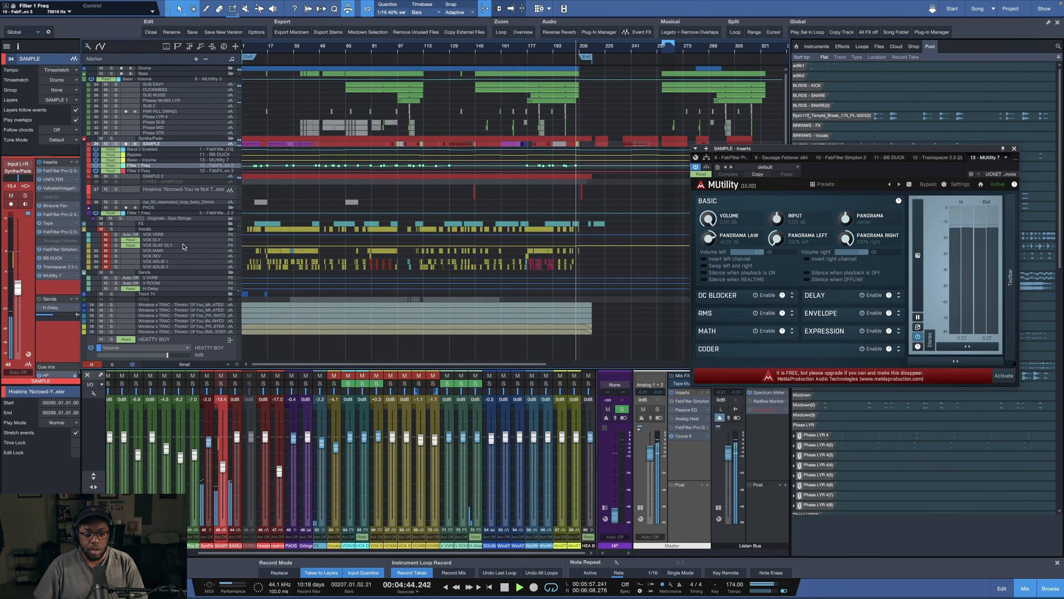
pyautogui.click(107, 144)
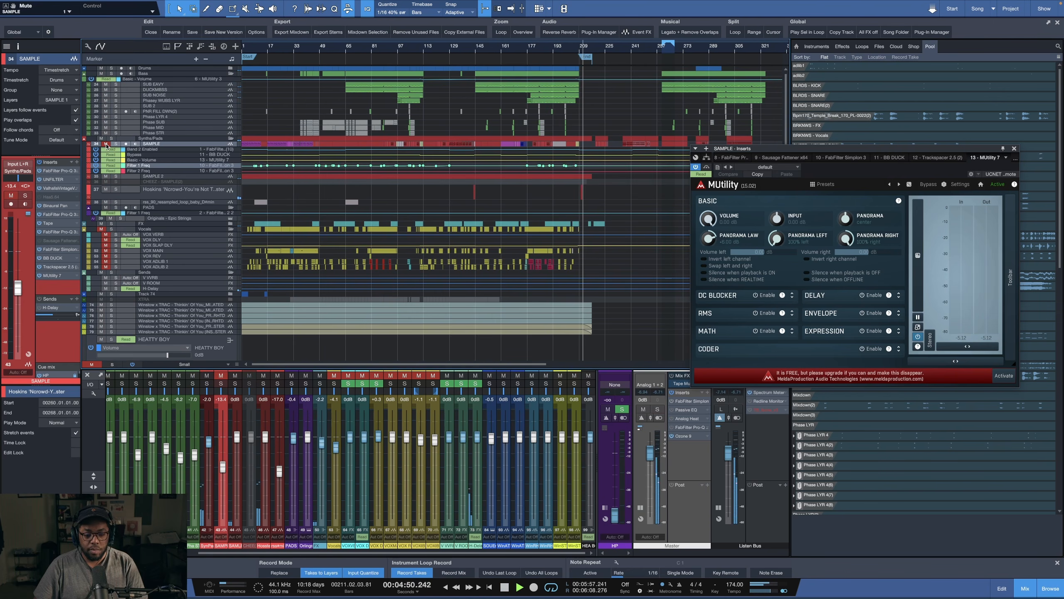
pyautogui.press('space')
pyautogui.click(107, 145)
# Step: Select track 37 to show its FabFilter Pro-Q 3 and enlarge tracks 37 and 38
pyautogui.moveTo(471, 50); pyautogui.dragTo(593, 52)
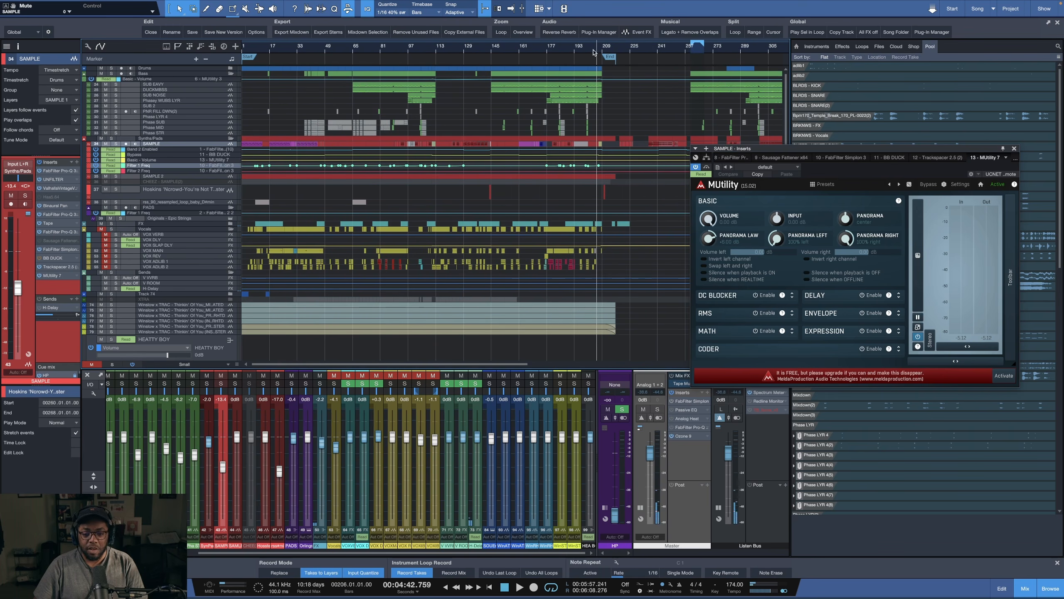
pyautogui.click(206, 192)
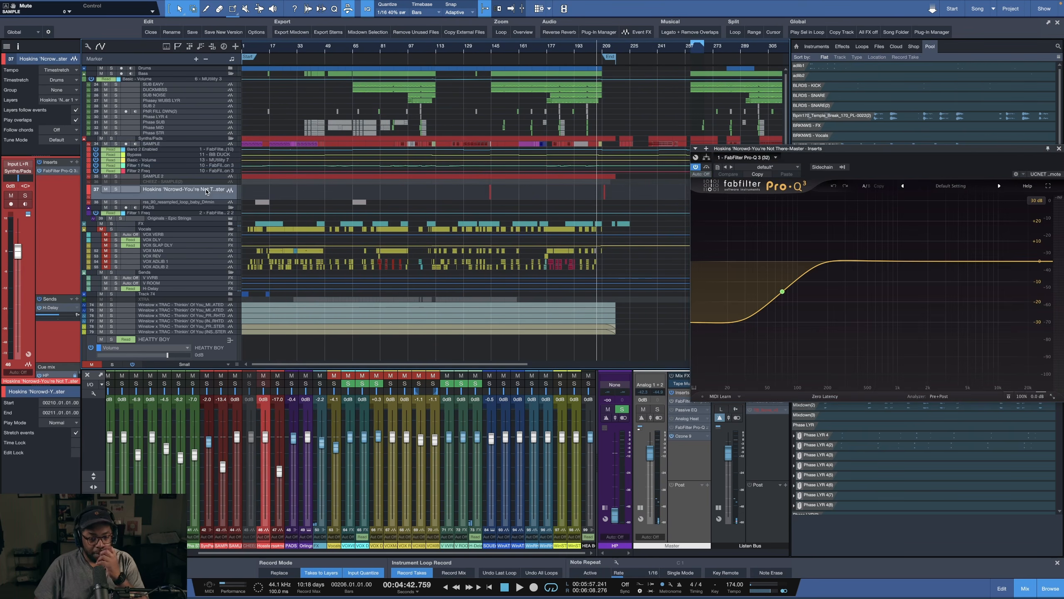
pyautogui.moveTo(193, 198); pyautogui.dragTo(181, 234)
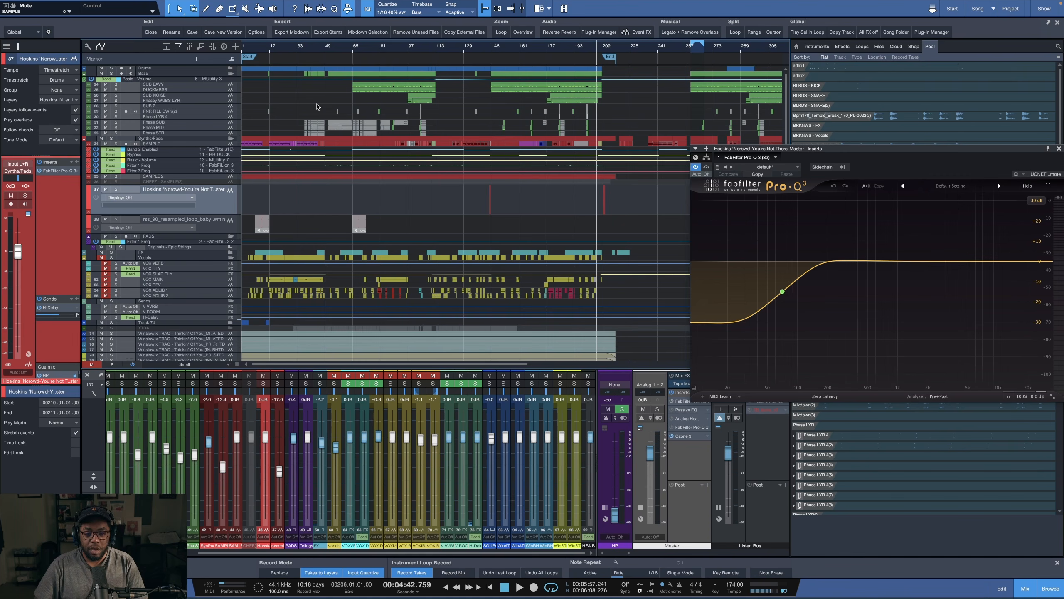
pyautogui.scroll(2, 340, 47)
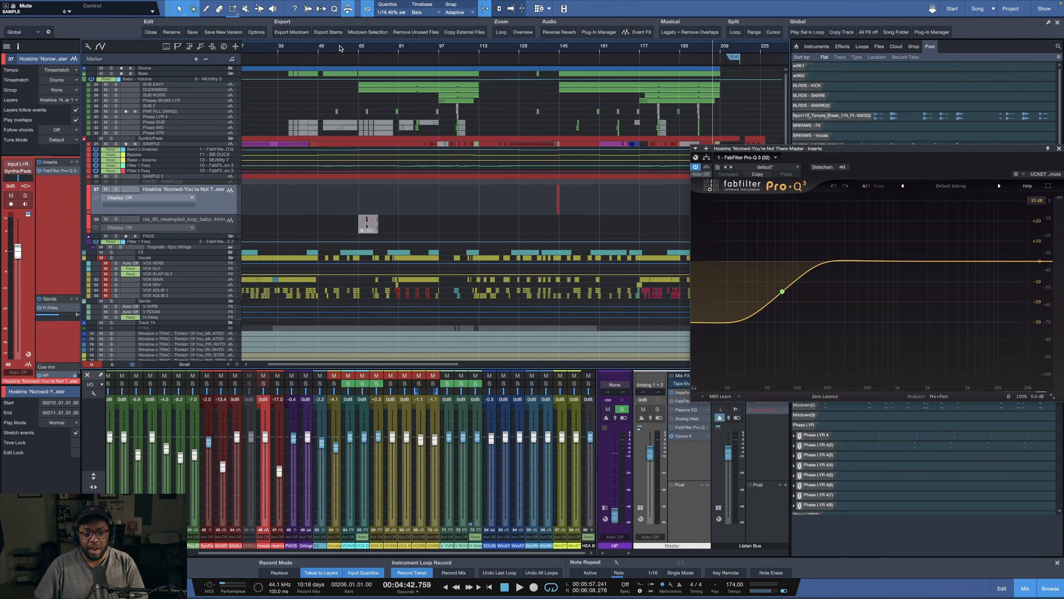
pyautogui.scroll(-1, 340, 48)
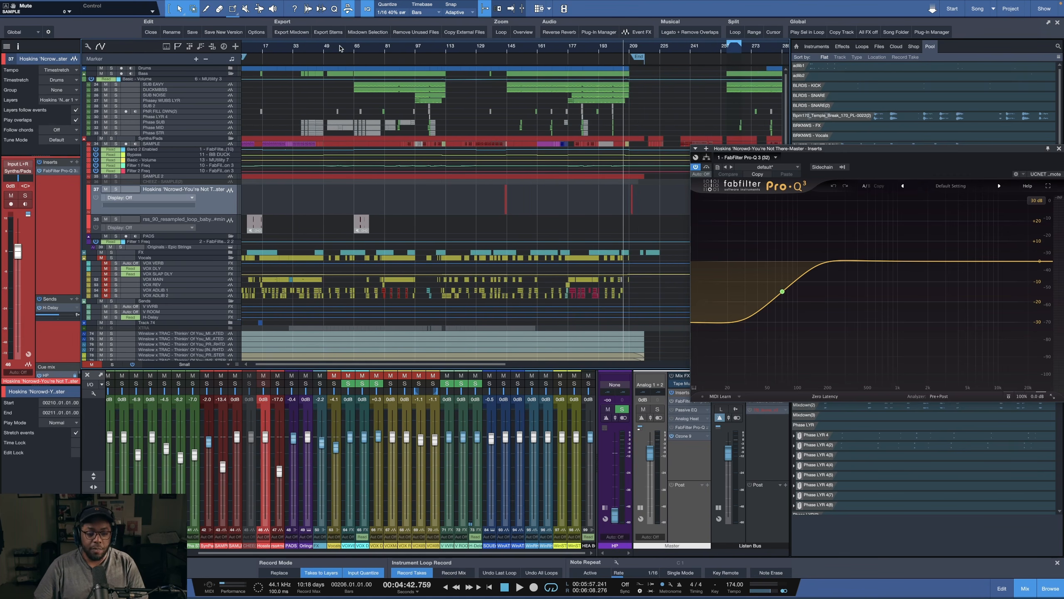
# Step: Enlarge the SAMPLE and SAMPLE 2 tracks in the arrangement, selecting SAMPLE
pyautogui.moveTo(169, 147); pyautogui.dragTo(169, 163)
pyautogui.click(189, 152)
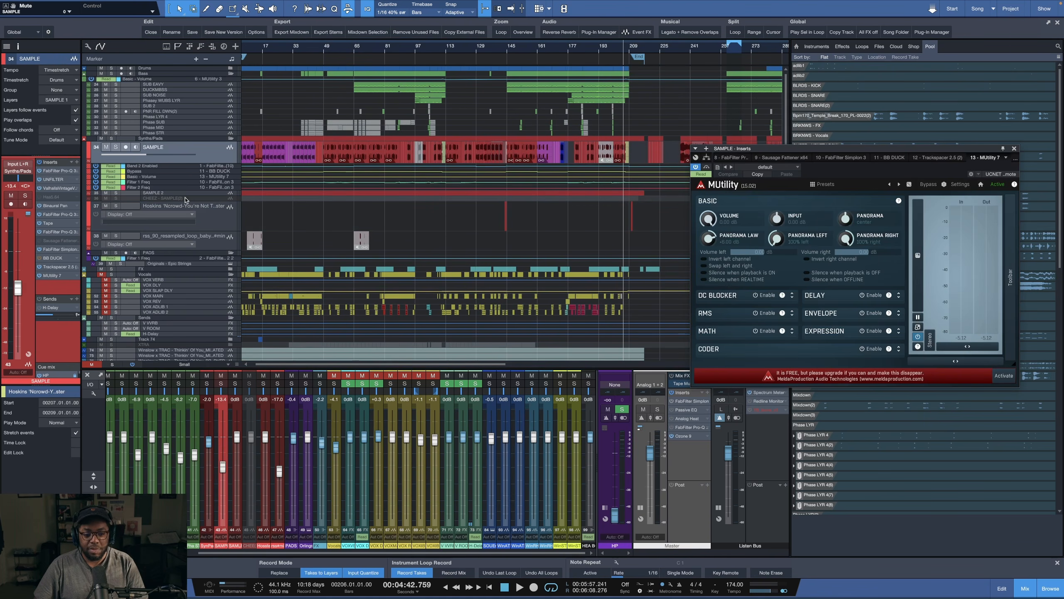
pyautogui.scroll(-1, 429, 45)
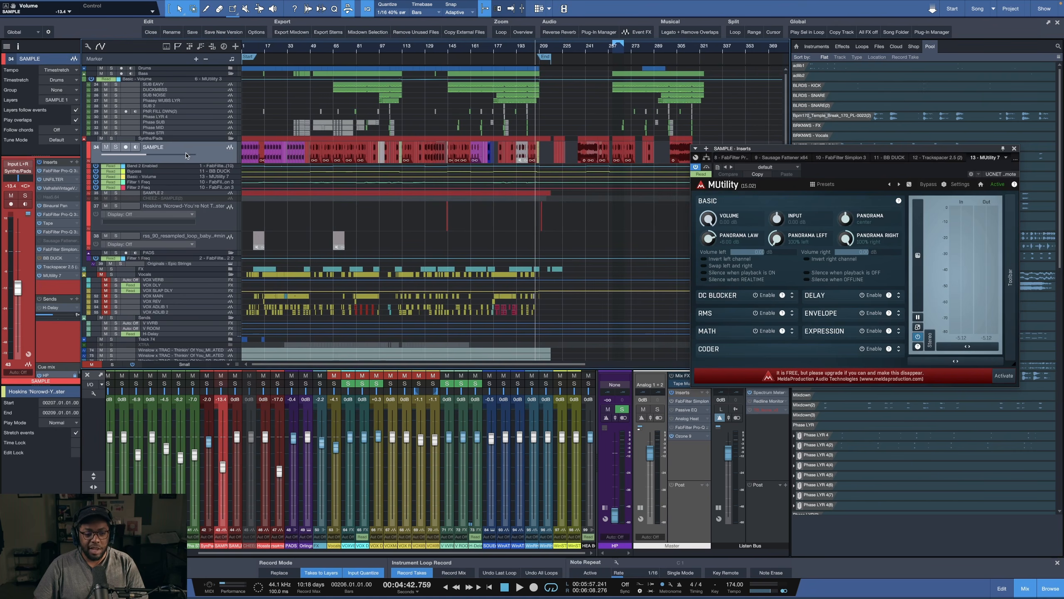
pyautogui.moveTo(194, 195); pyautogui.dragTo(194, 223)
# Step: Select SAMPLE 2, examine its FabFilter Pro-Q 3 insert and close the plug-in window
pyautogui.click(220, 210)
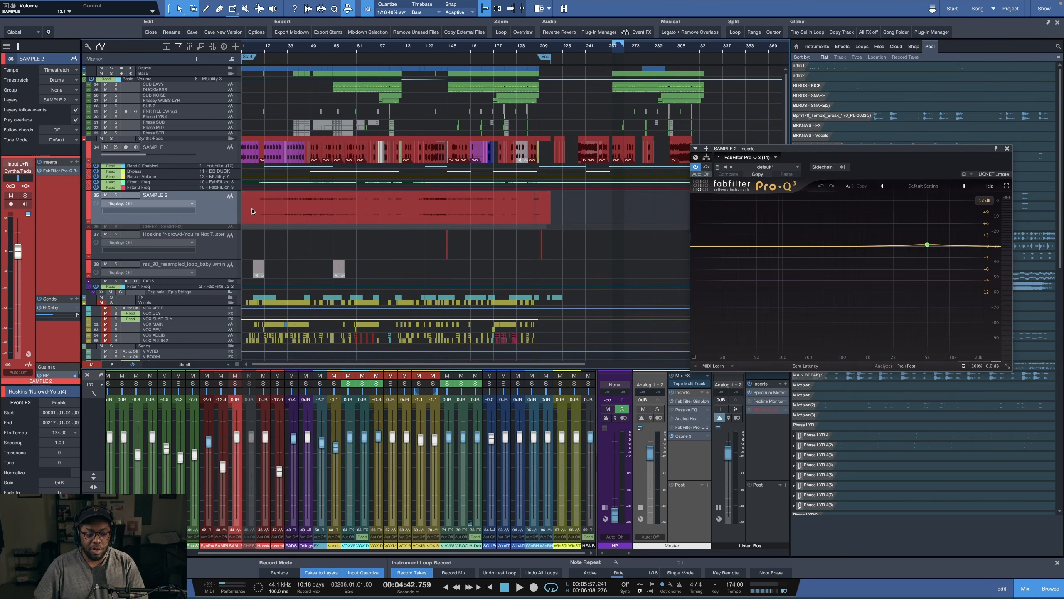
pyautogui.click(57, 171)
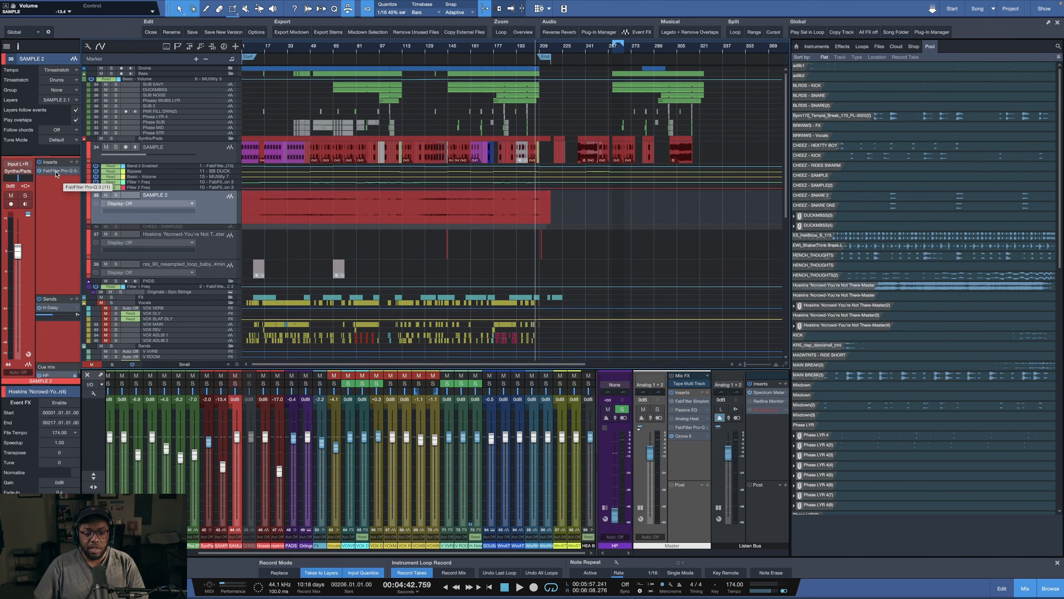
pyautogui.click(57, 172)
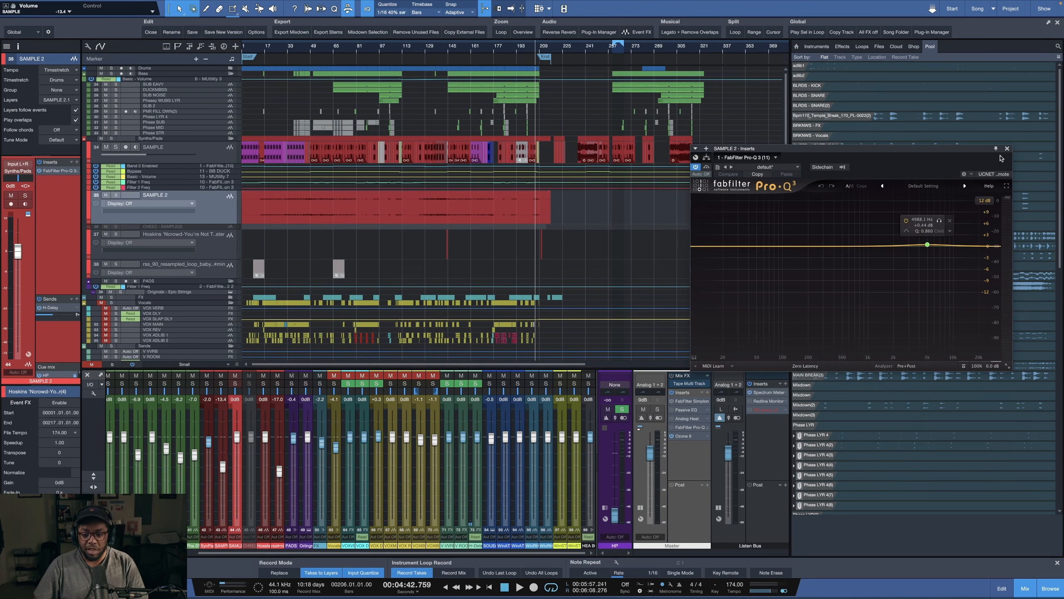
pyautogui.click(1006, 150)
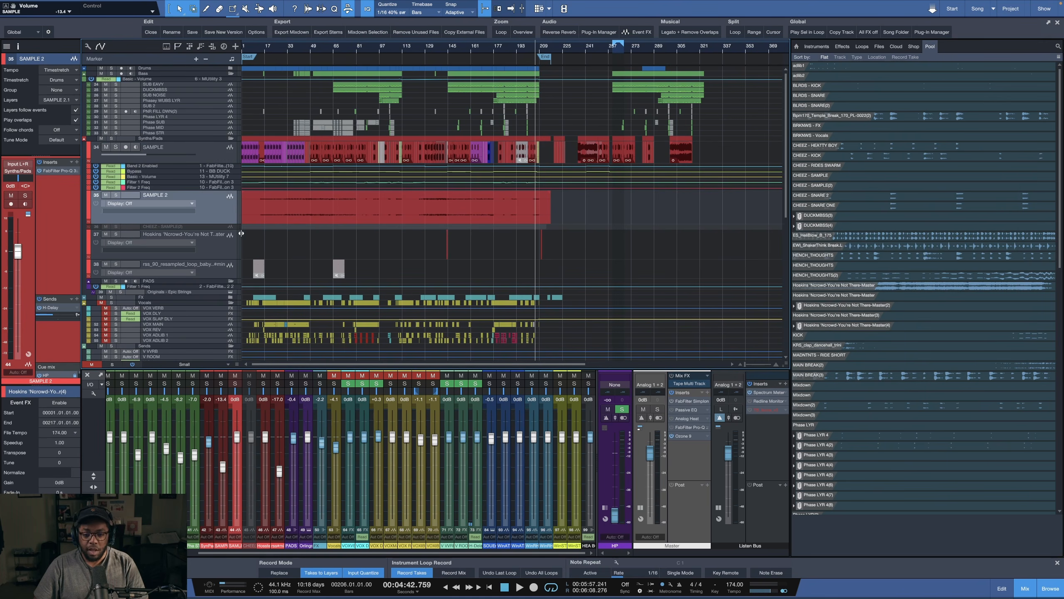
# Step: Compare the insert chains of SAMPLE and SAMPLE 2, and solo SAMPLE 2
pyautogui.click(207, 150)
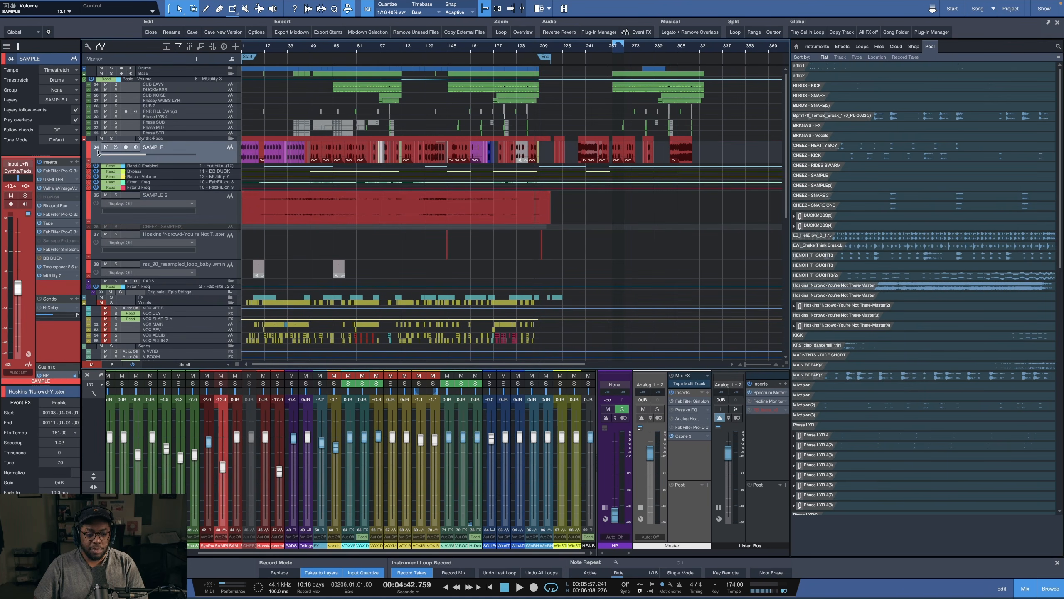
pyautogui.click(204, 208)
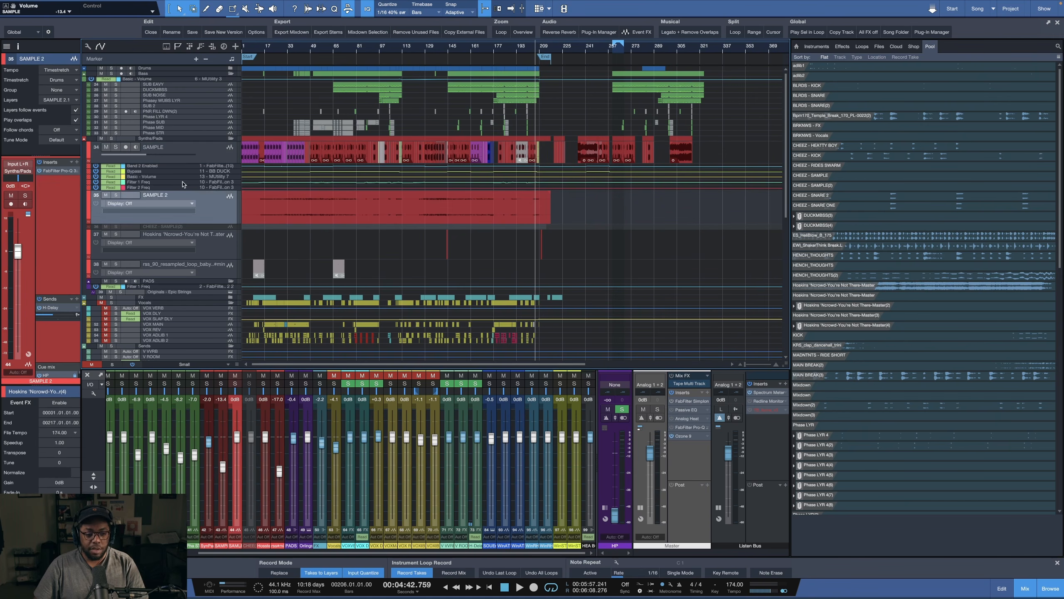
pyautogui.click(116, 195)
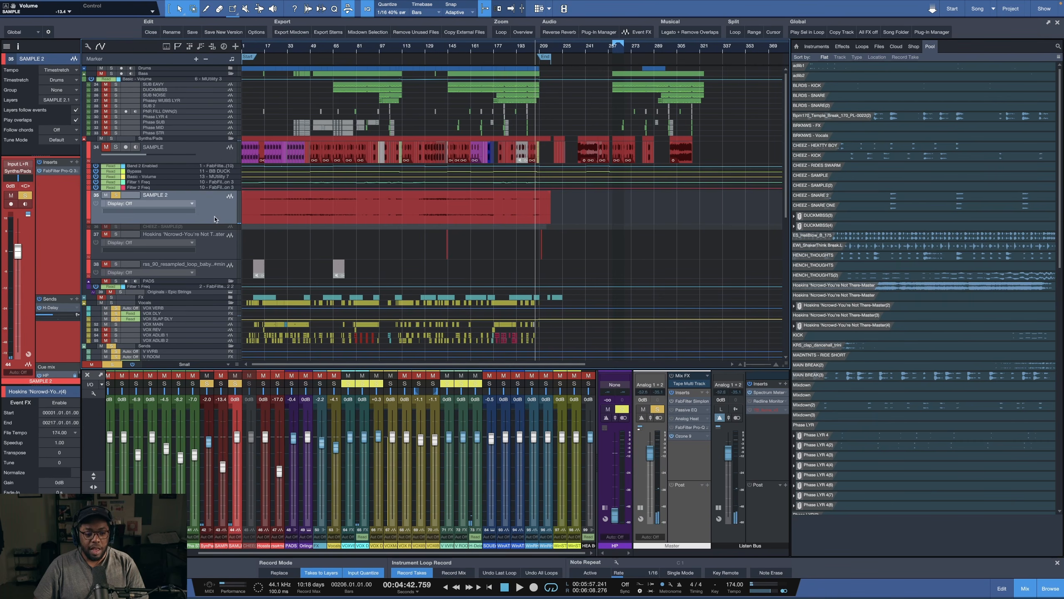
# Step: Review the Pro EQ, H-Delay Mono 2 and MAutopan inserts on the H-Delay bus that SAMPLE 2 sends to, and close the plug-in window
pyautogui.scroll(-4, 220, 206)
pyautogui.scroll(1, 160, 252)
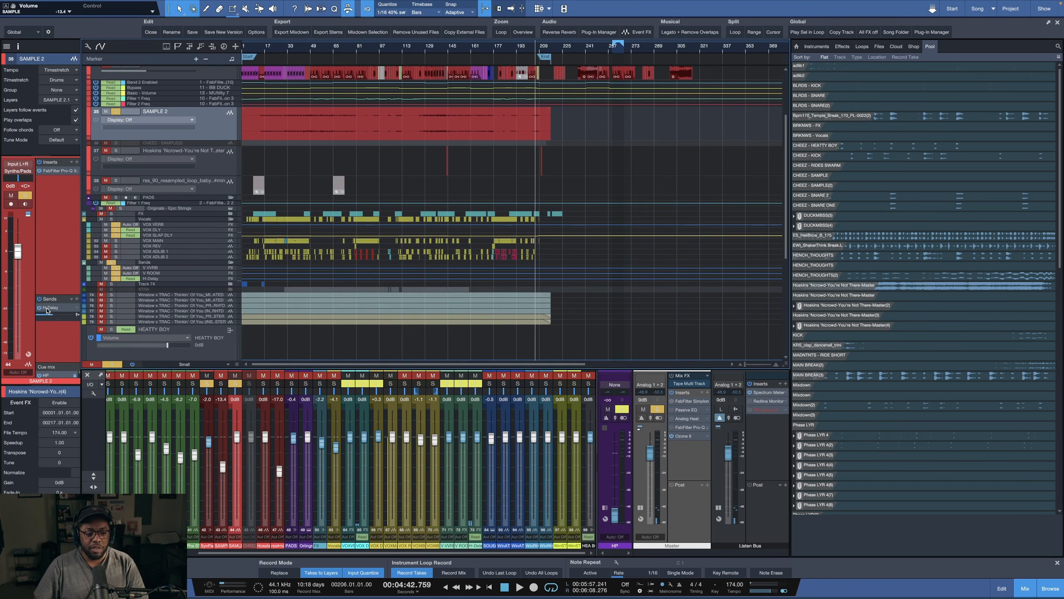
pyautogui.click(47, 311)
pyautogui.moveTo(742, 296); pyautogui.dragTo(379, 138)
pyautogui.click(160, 279)
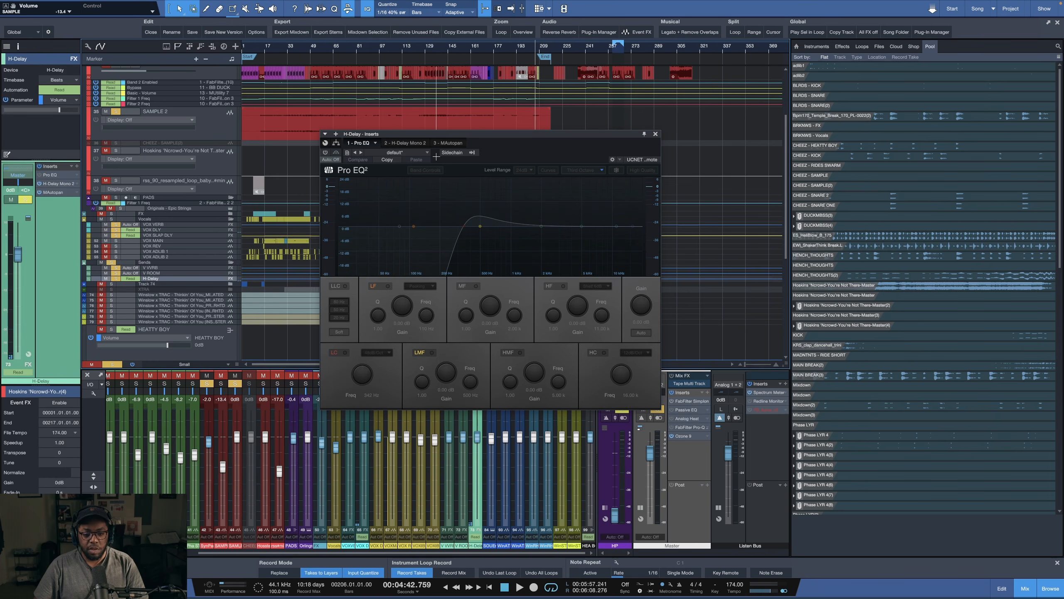
pyautogui.click(400, 143)
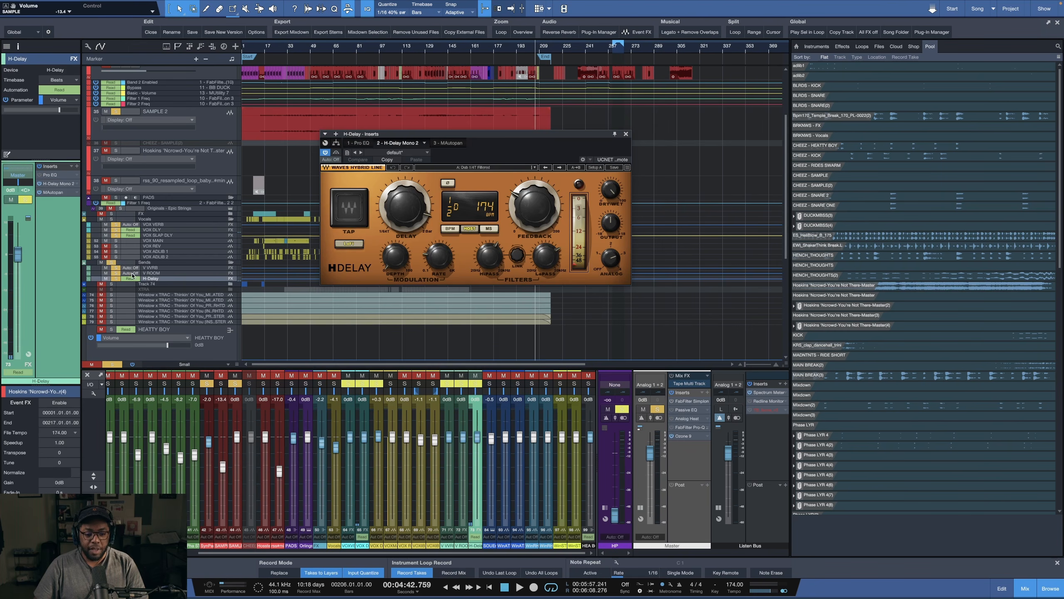
pyautogui.click(450, 143)
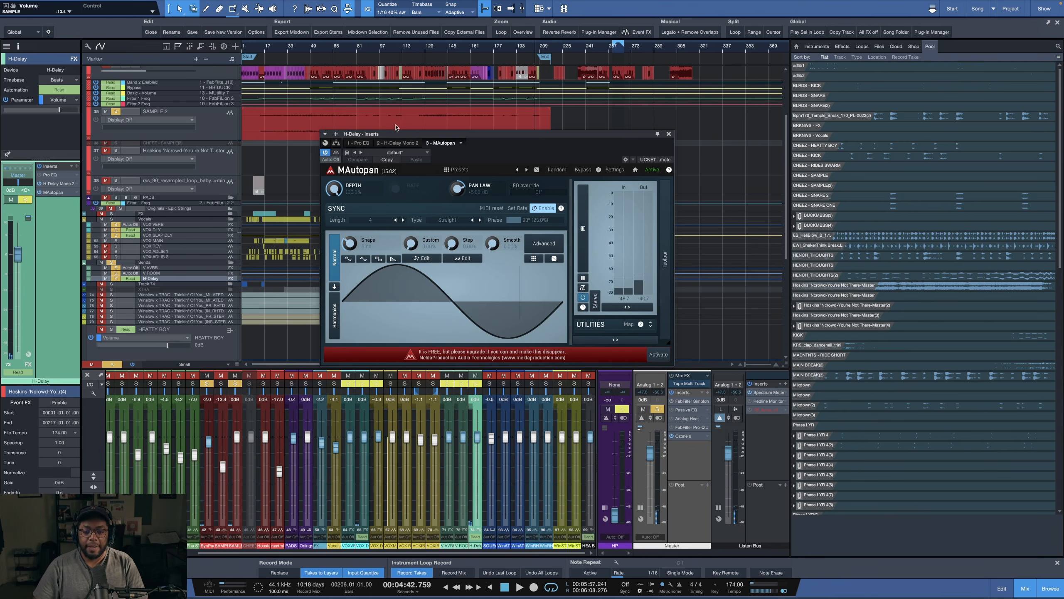
pyautogui.click(668, 134)
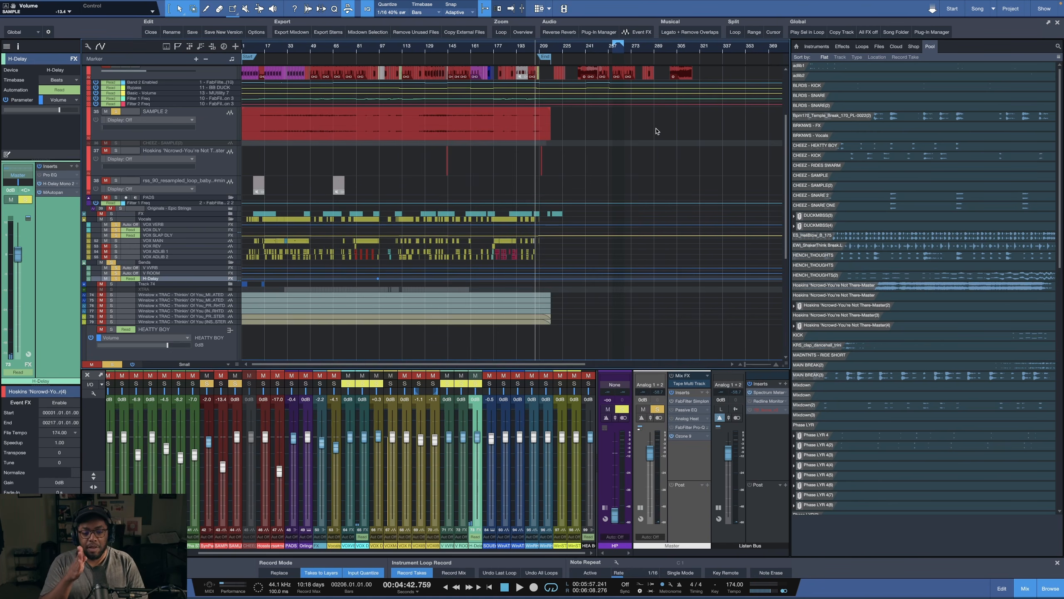